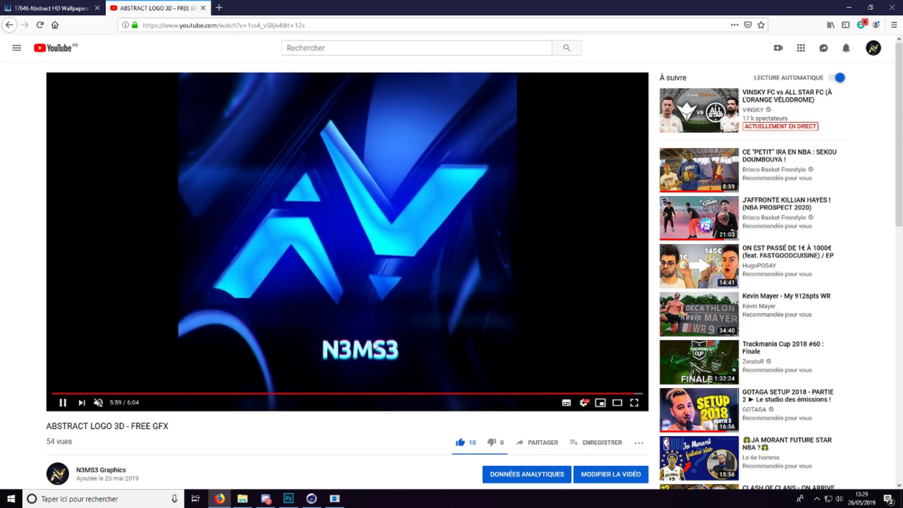
# Step: View the finished abstract logo image from the Photoshop creations folder in File Explorer, and close it
pyautogui.click(252, 501)
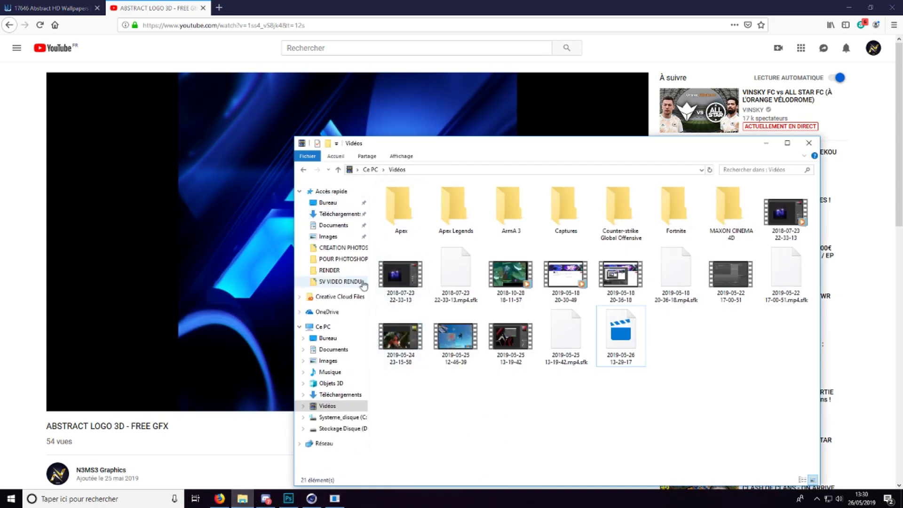
pyautogui.click(343, 247)
pyautogui.doubleClick(402, 196)
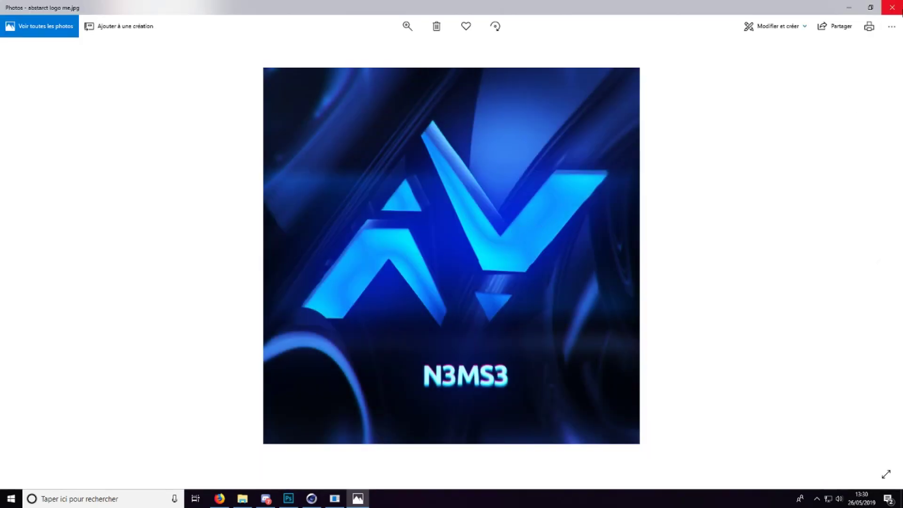
pyautogui.click(893, 7)
pyautogui.moveTo(413, 143); pyautogui.dragTo(499, 129)
# Step: Return to the paused "ABSTRACT LOGO 3D - FREE GFX" video page and look over its description and comments
pyautogui.click(221, 341)
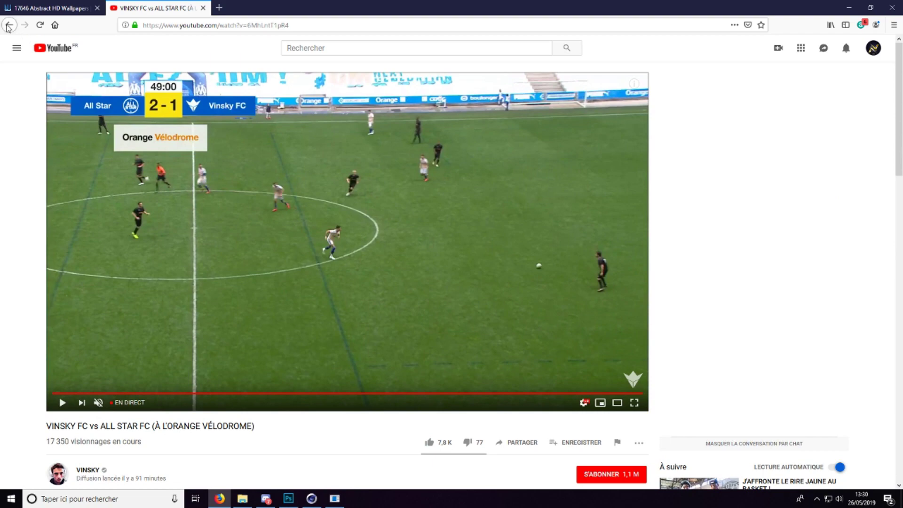
pyautogui.click(8, 26)
pyautogui.click(65, 403)
pyautogui.scroll(-5, 547, 292)
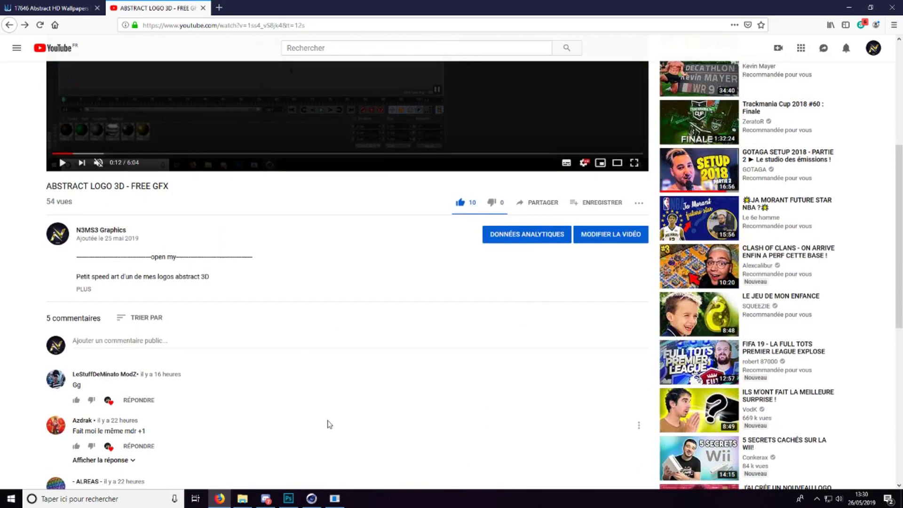
pyautogui.scroll(4, 415, 333)
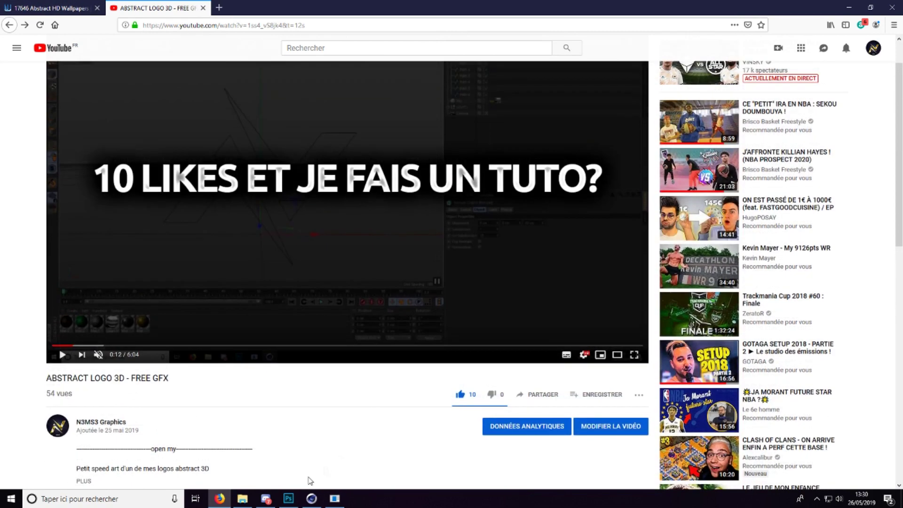
pyautogui.scroll(1, 306, 443)
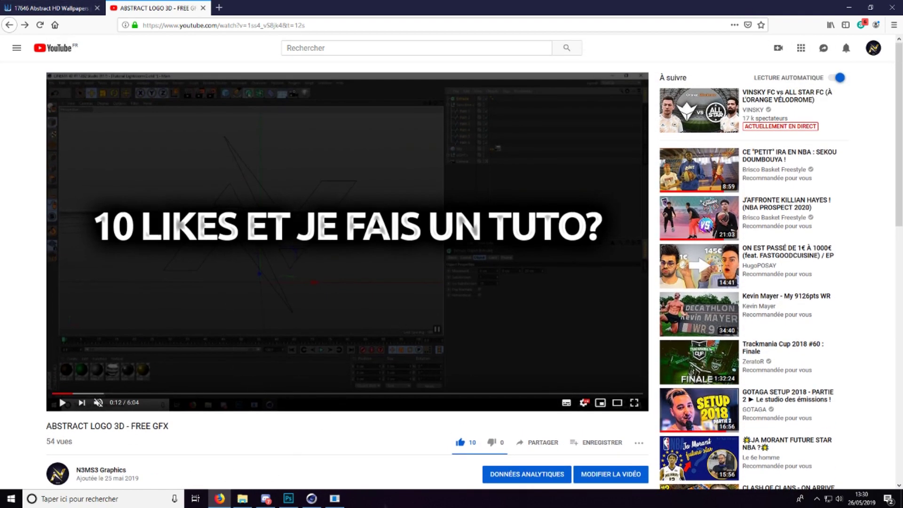
# Step: Search the web for "abstract wallpaper" in a separate tab, open the Wallpaper Abyss abstract category, and close that tab
pyautogui.click(61, 6)
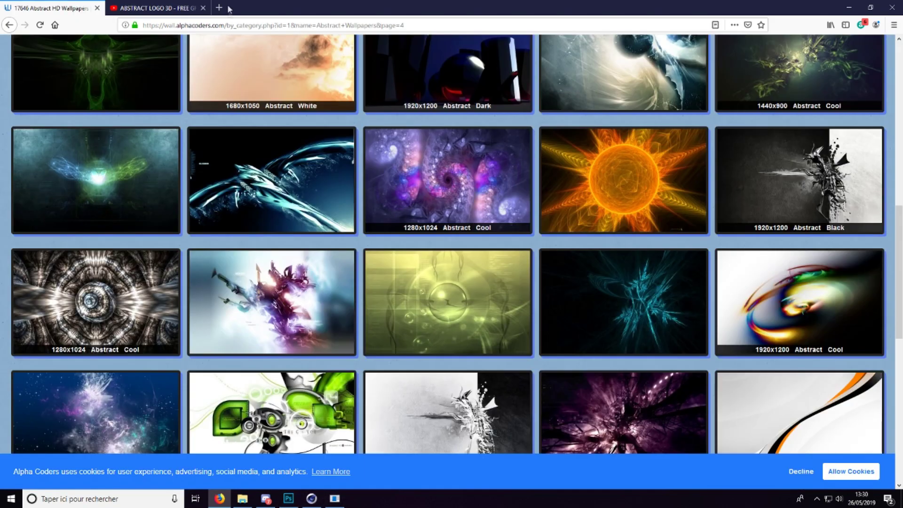
pyautogui.press('Home')
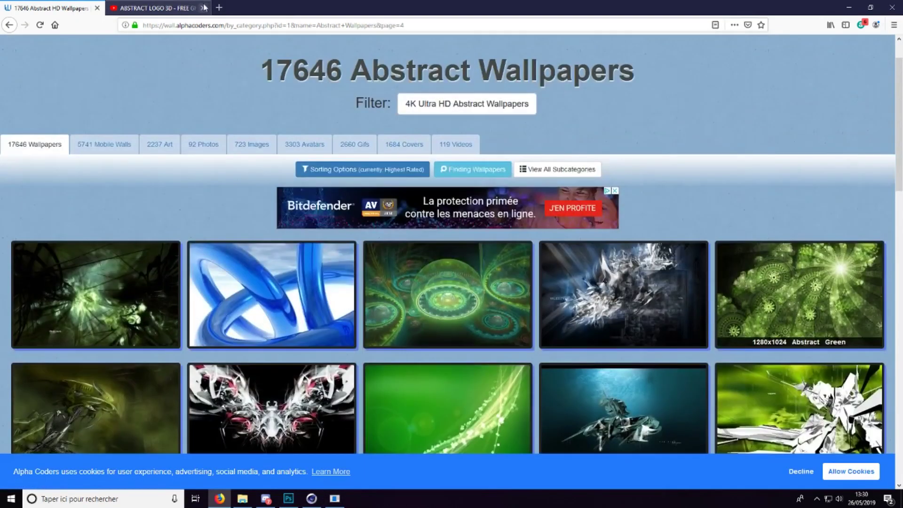
pyautogui.click(219, 7)
pyautogui.write('absdtaz')
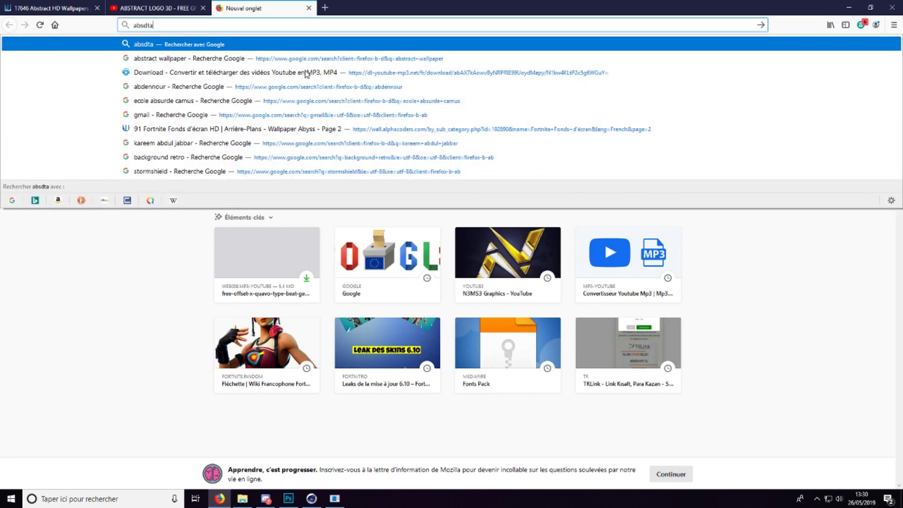
pyautogui.press('BackSpace')
pyautogui.press('BackSpace')
pyautogui.press('BackSpace')
pyautogui.write('tract')
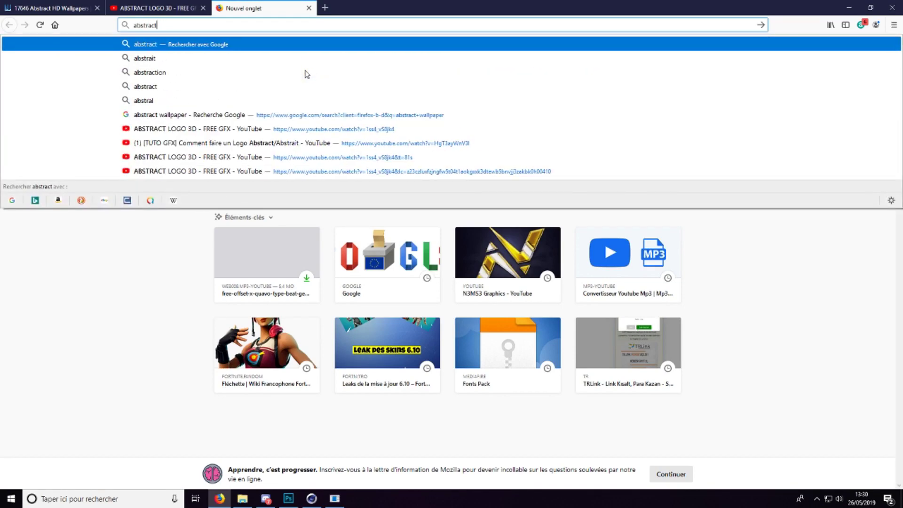
pyautogui.press('Down')
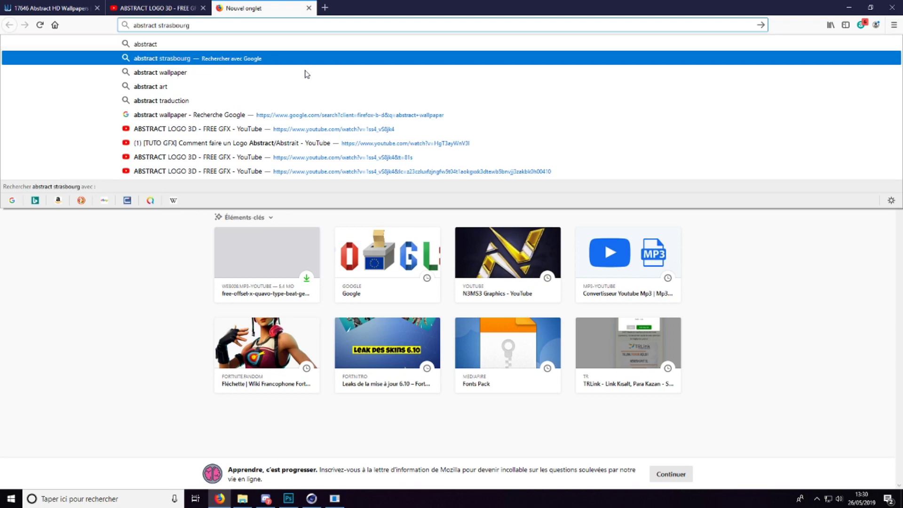
pyautogui.click(306, 73)
pyautogui.scroll(-1, 229, 446)
pyautogui.scroll(-2, 230, 446)
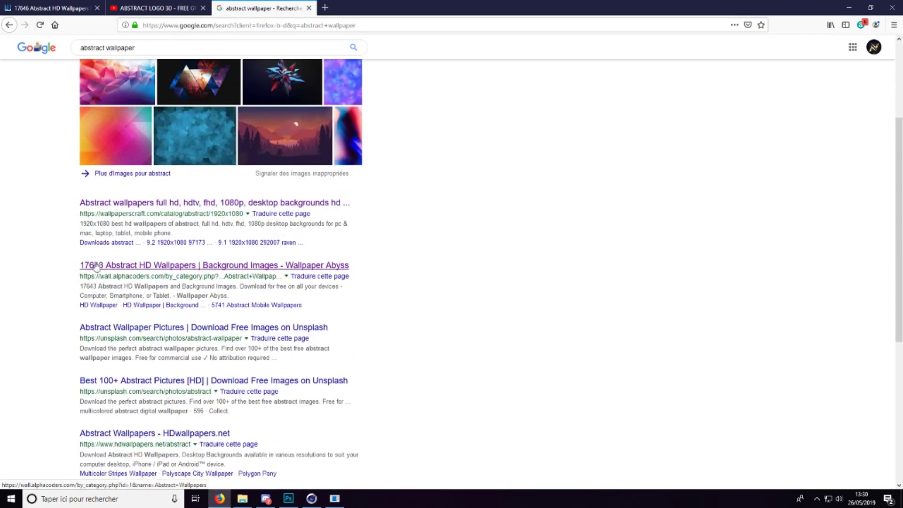
pyautogui.click(291, 266)
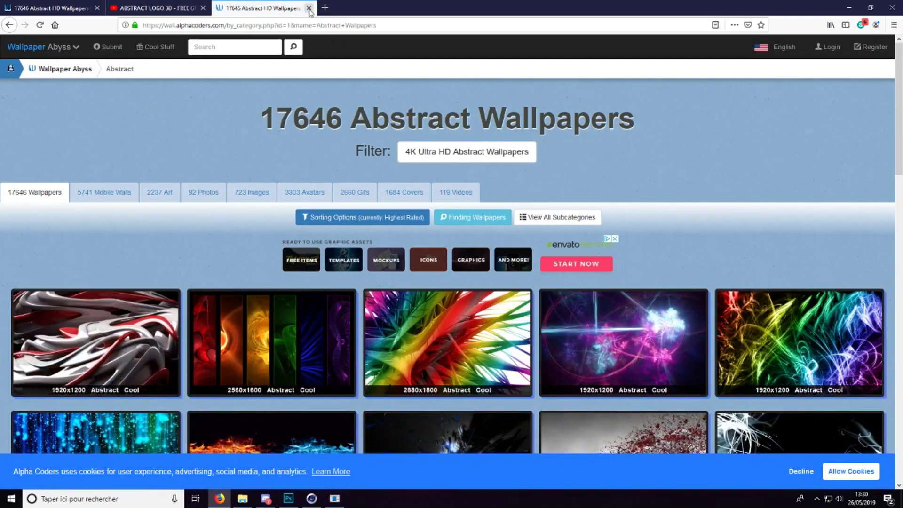
pyautogui.click(308, 8)
# Step: Look through the abstract wallpapers on page 4 of Wallpaper Abyss, and close the page
pyautogui.scroll(-3, 447, 264)
pyautogui.scroll(3, 446, 306)
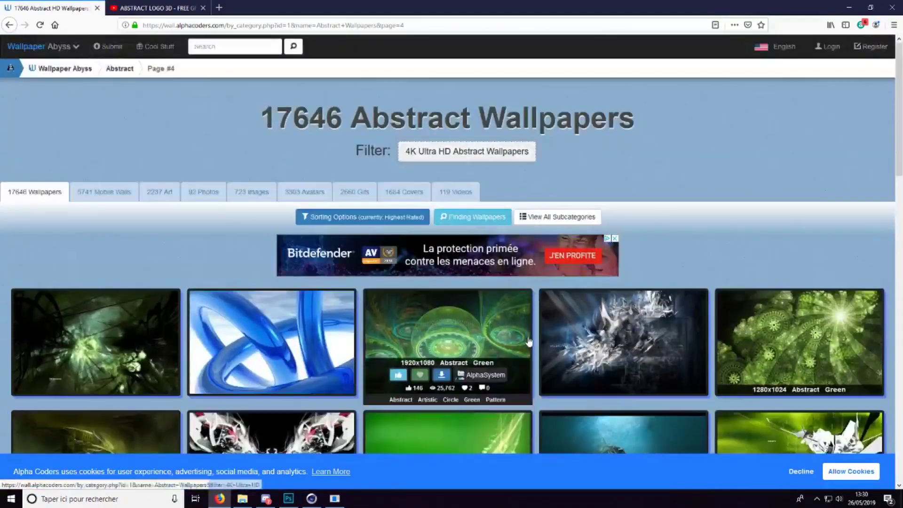
pyautogui.scroll(-6, 447, 305)
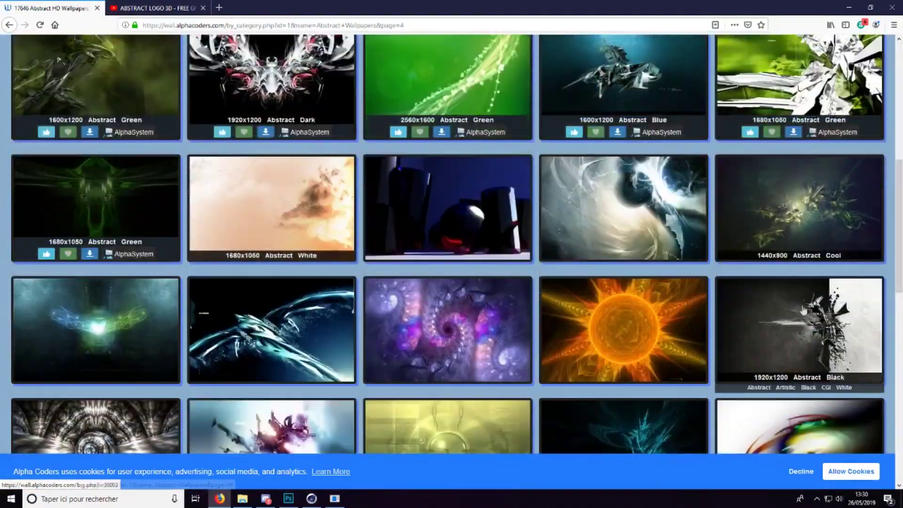
pyautogui.scroll(-7, 466, 375)
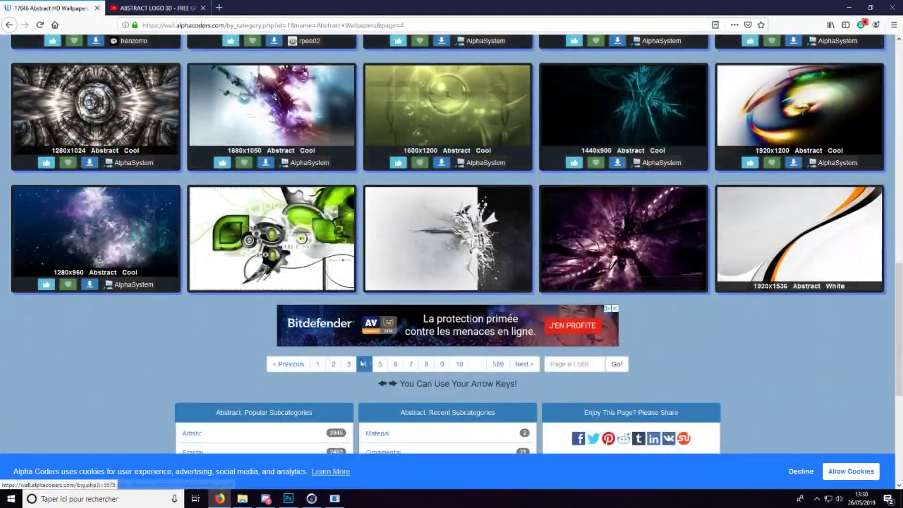
pyautogui.scroll(3, 467, 374)
pyautogui.scroll(-6, 645, 304)
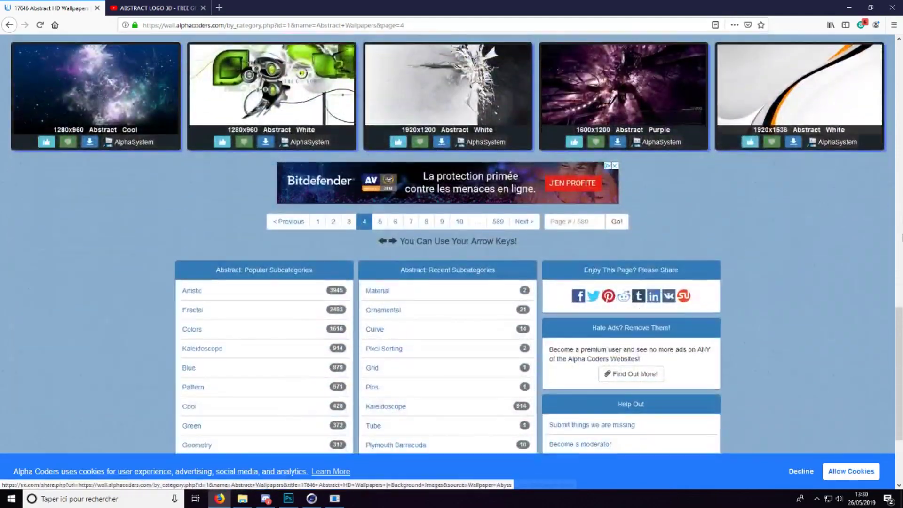
pyautogui.scroll(-3, 644, 305)
pyautogui.scroll(15, 753, 327)
pyautogui.scroll(-4, 753, 327)
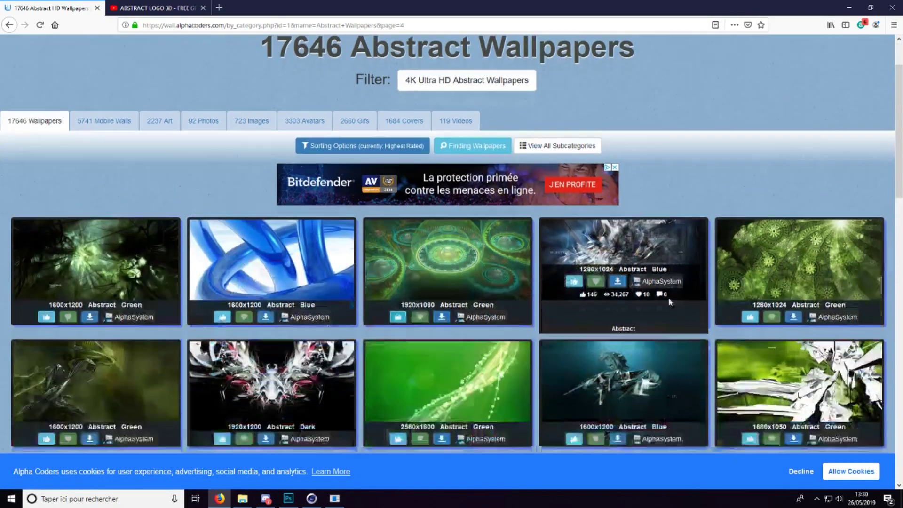
pyautogui.scroll(-5, 287, 149)
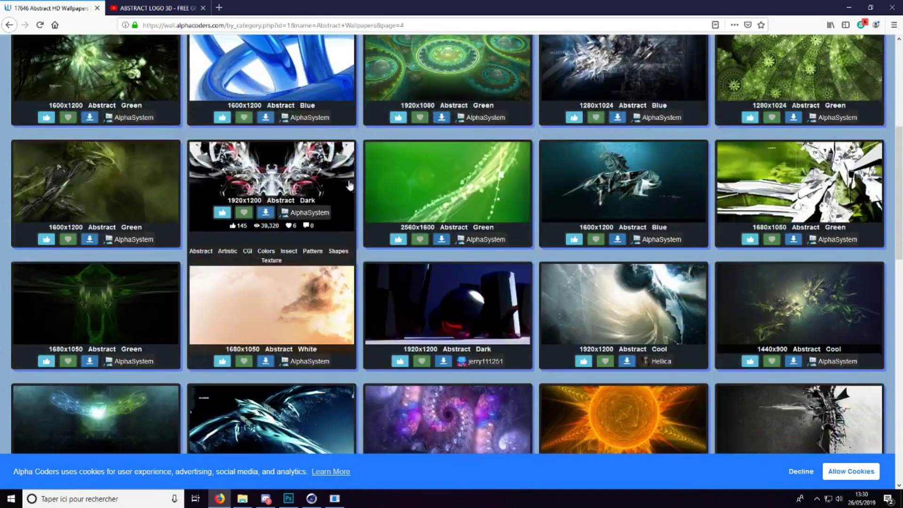
pyautogui.scroll(-2, 465, 221)
pyautogui.scroll(-8, 465, 221)
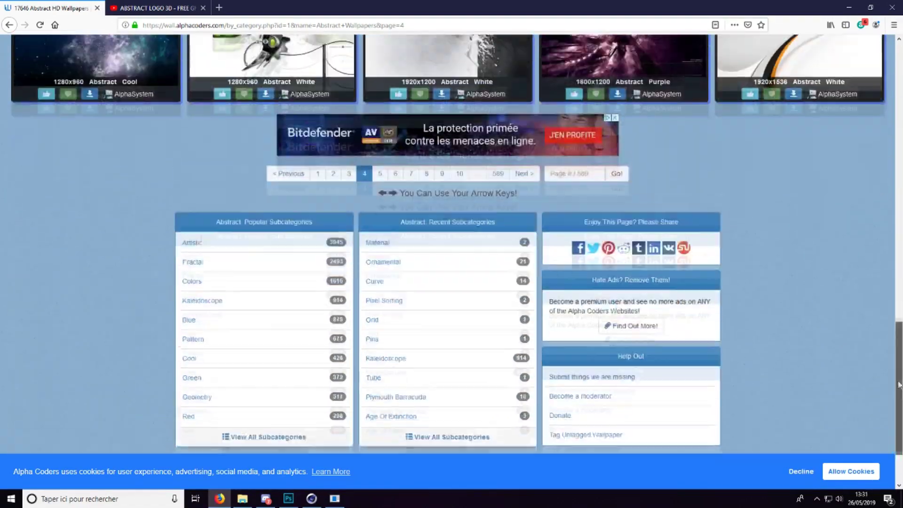
pyautogui.moveTo(900, 385); pyautogui.dragTo(900, 112)
pyautogui.click(97, 8)
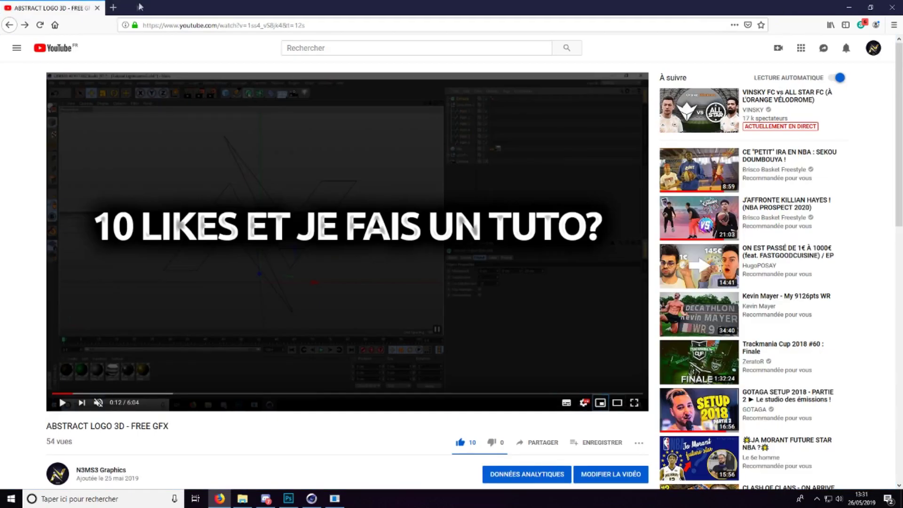
# Step: Search the web for "abstract wallpaper" in a new tab and open the Wallpaper Abyss result
pyautogui.click(113, 8)
pyautogui.click(474, 79)
pyautogui.write('abstract')
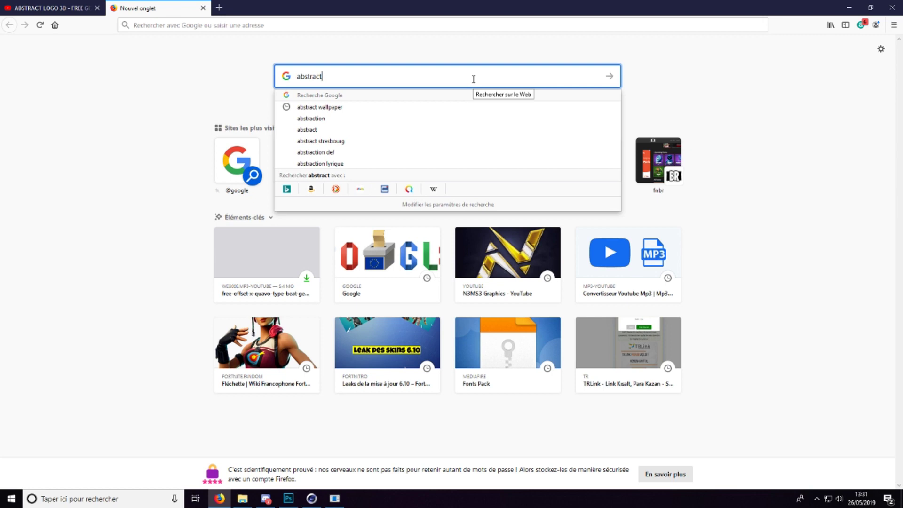
pyautogui.press('Down')
pyautogui.press('Return')
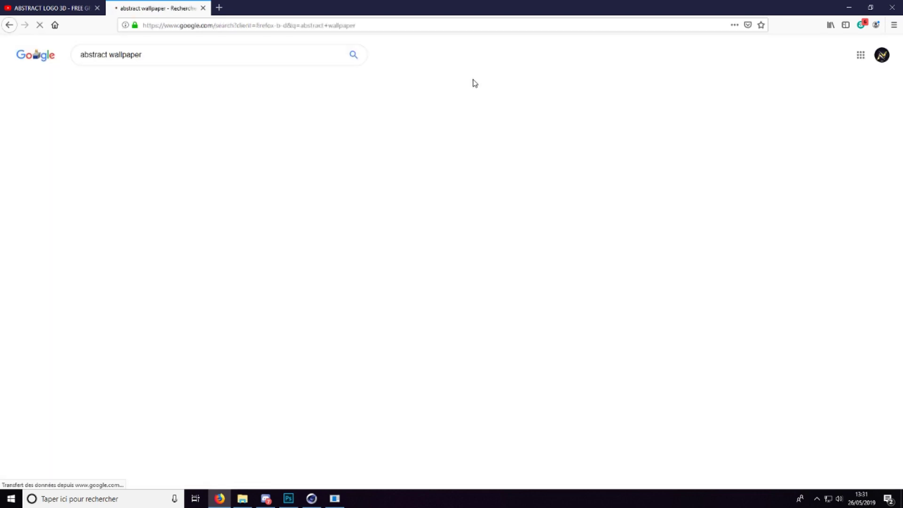
pyautogui.click(131, 408)
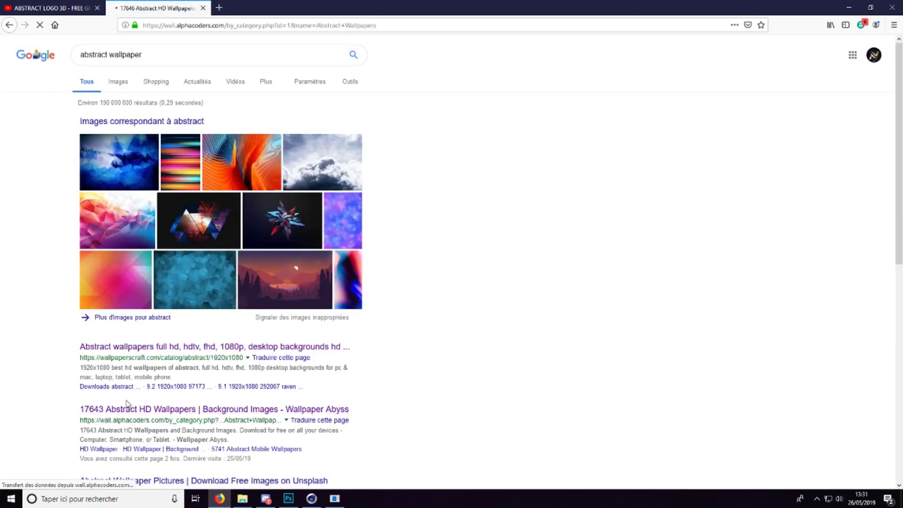
# Step: Go to page 3 of the abstract wallpapers, view the 1920x1200 blue 3D tubes wallpaper at full size, and return to the gallery
pyautogui.scroll(-2, 453, 266)
pyautogui.scroll(-10, 453, 266)
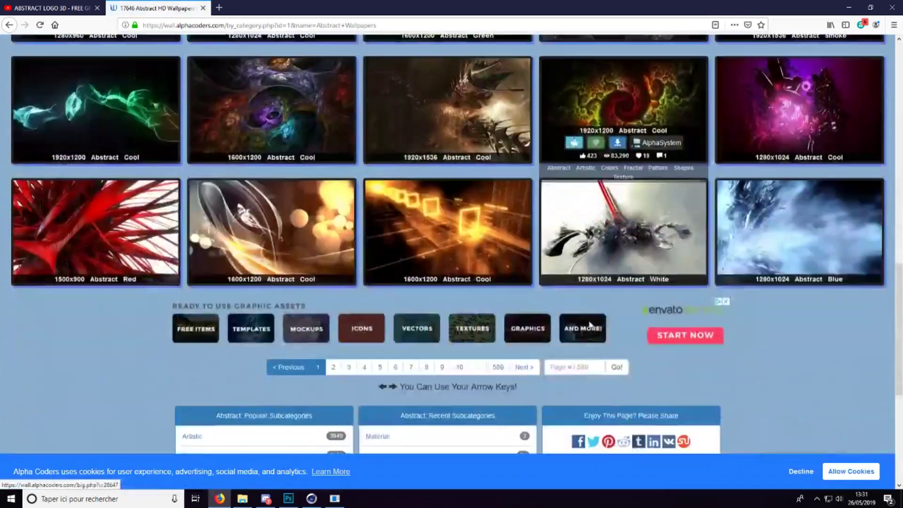
pyautogui.scroll(-5, 482, 313)
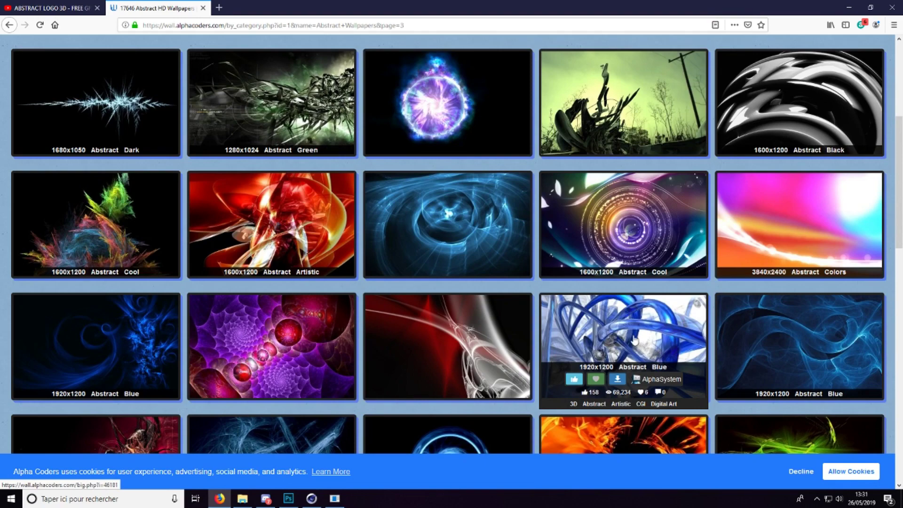
pyautogui.click(635, 339)
pyautogui.scroll(-3, 476, 345)
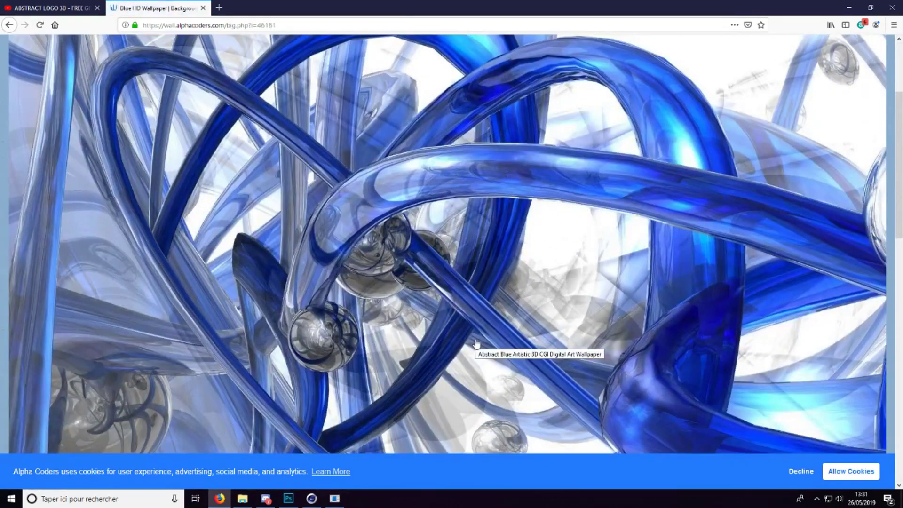
pyautogui.scroll(-1, 476, 344)
pyautogui.scroll(3, 328, 272)
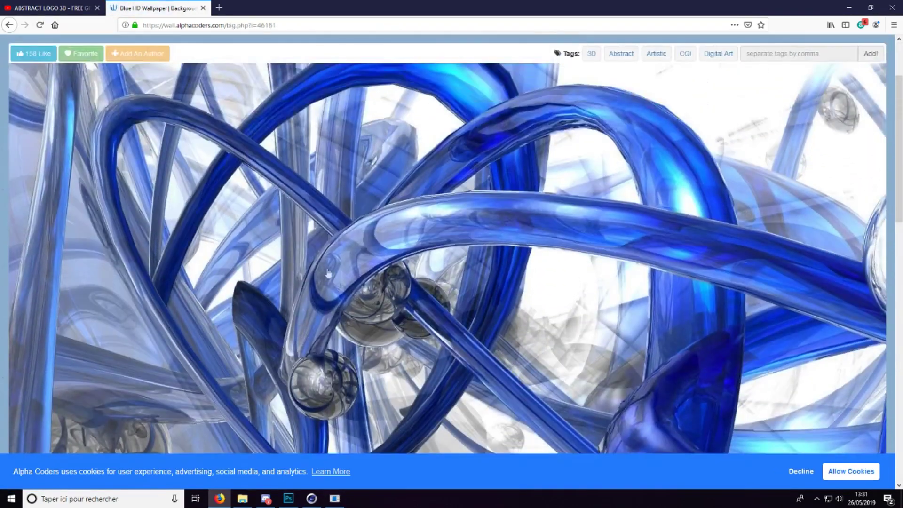
pyautogui.scroll(-3, 538, 278)
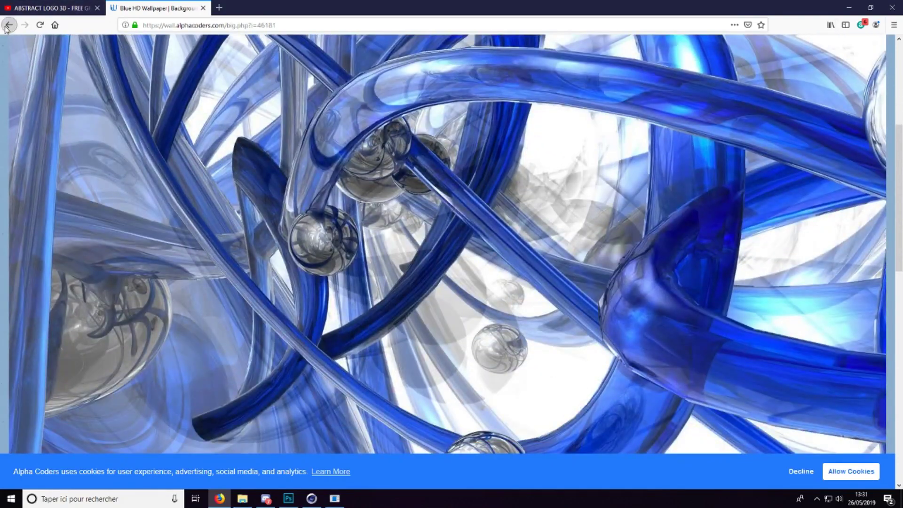
pyautogui.click(9, 25)
# Step: Look through the abstract wallpapers on pages 3, 4 and 5 of Wallpaper Abyss
pyautogui.scroll(-7, 433, 245)
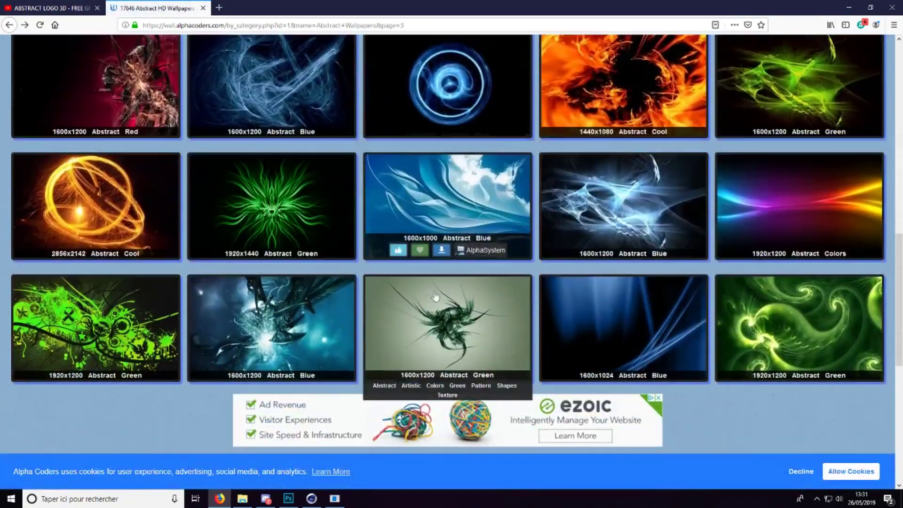
pyautogui.scroll(-2, 435, 296)
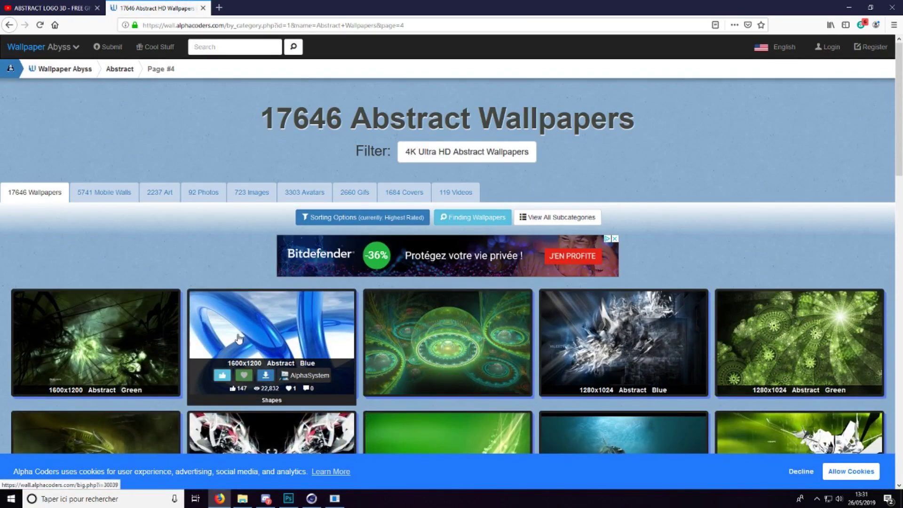
pyautogui.scroll(-3, 288, 210)
pyautogui.scroll(-7, 409, 278)
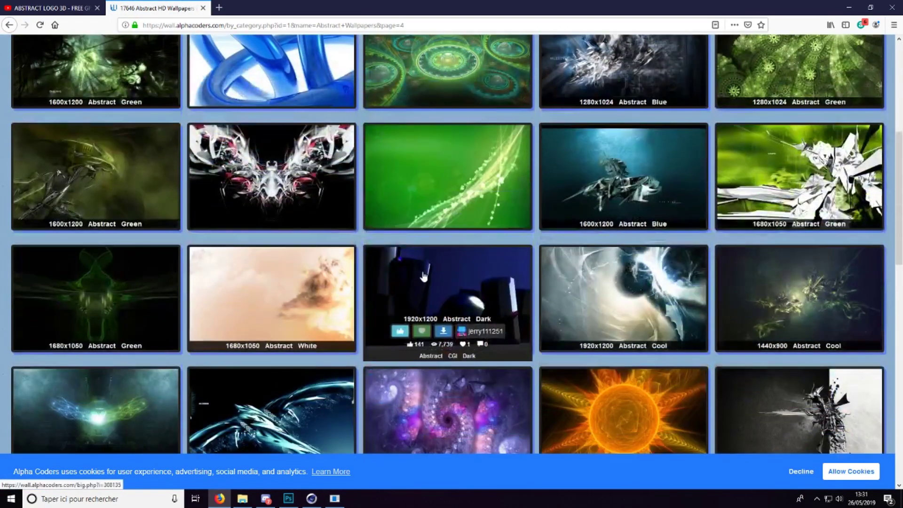
pyautogui.scroll(-5, 408, 278)
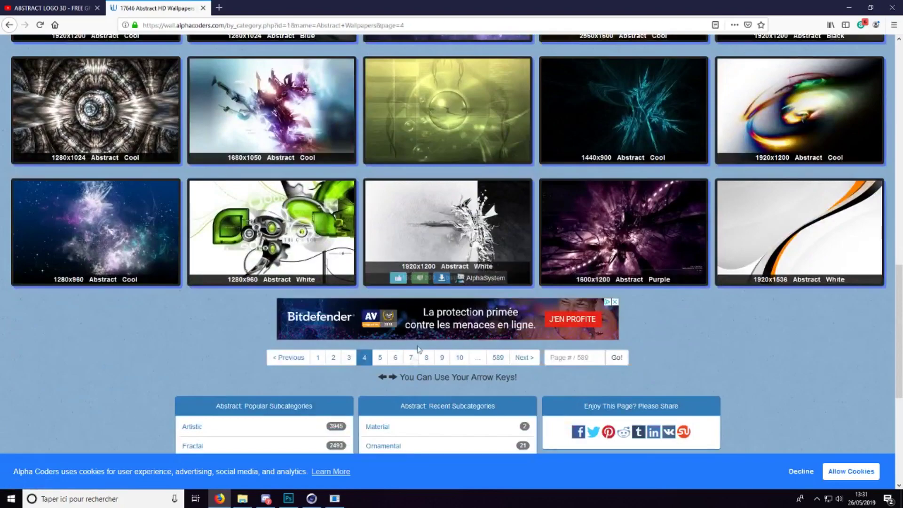
pyautogui.click(380, 358)
pyautogui.scroll(-3, 333, 352)
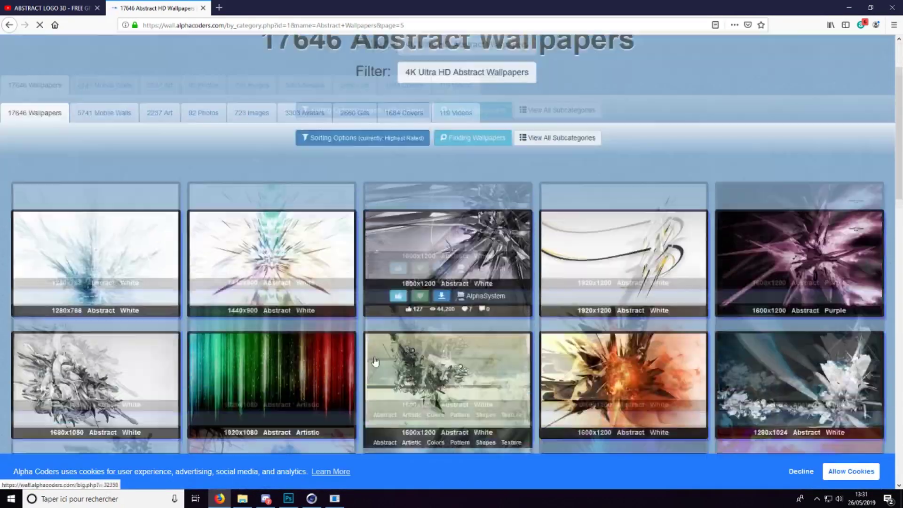
pyautogui.scroll(-9, 333, 352)
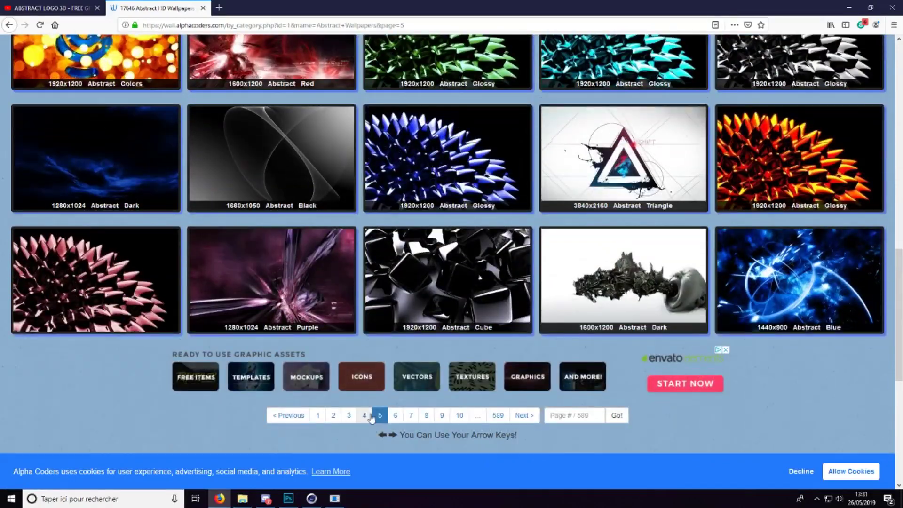
# Step: Go to page 6 of the abstract wallpapers and look through the whole page
pyautogui.click(396, 415)
pyautogui.scroll(-3, 358, 394)
pyautogui.scroll(-3, 358, 394)
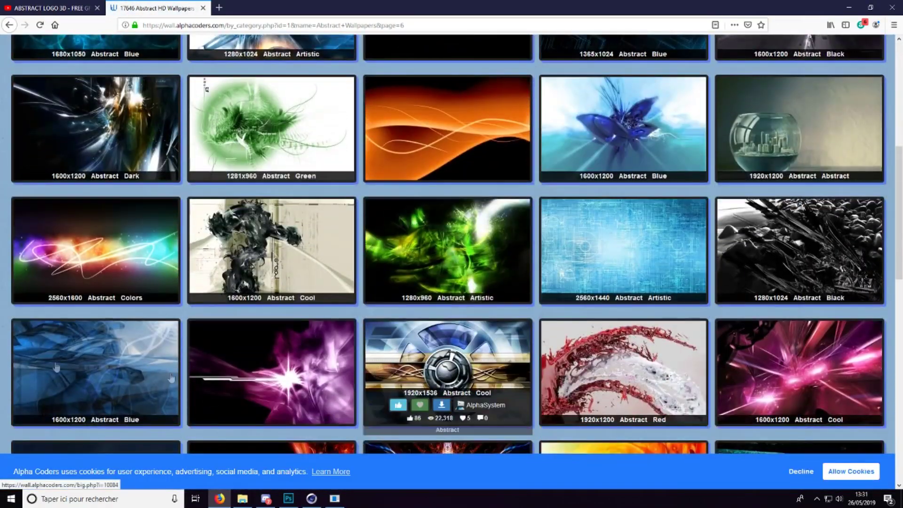
pyautogui.scroll(-7, 171, 378)
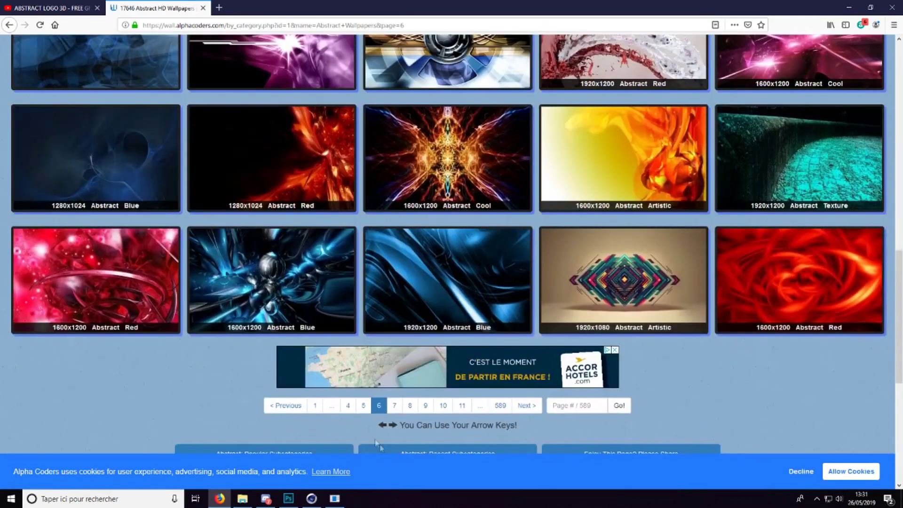
# Step: View the 1600x1200 red abstract wallpaper with the curved blades at full size, and return to the gallery
pyautogui.moveTo(118, 285)
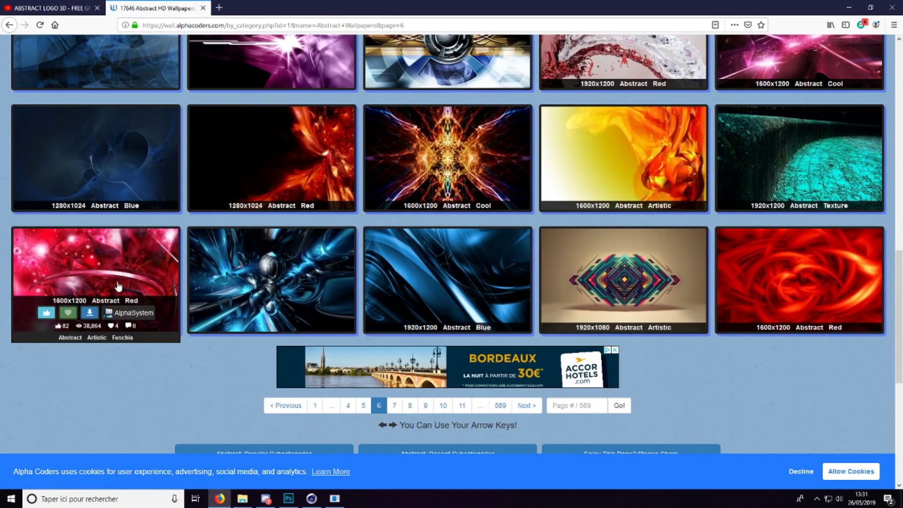
pyautogui.scroll(-3, 322, 329)
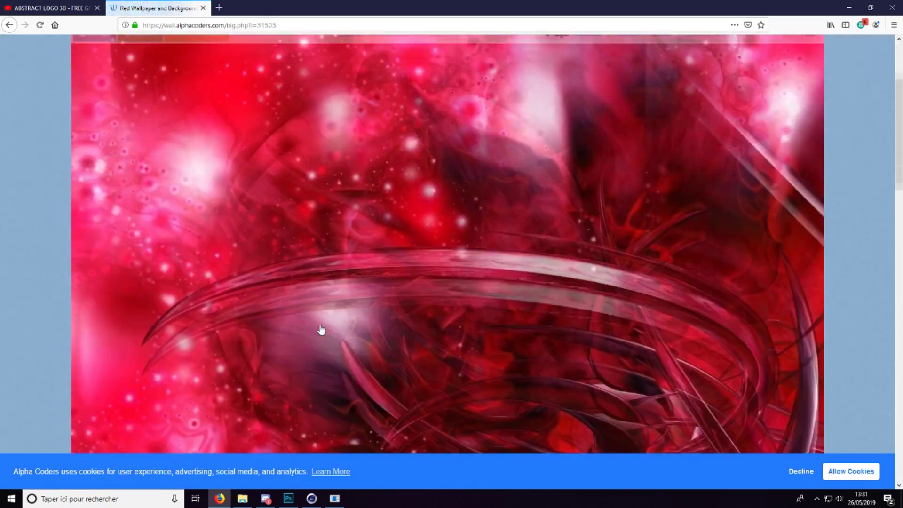
pyautogui.scroll(-3, 324, 330)
pyautogui.scroll(5, 690, 348)
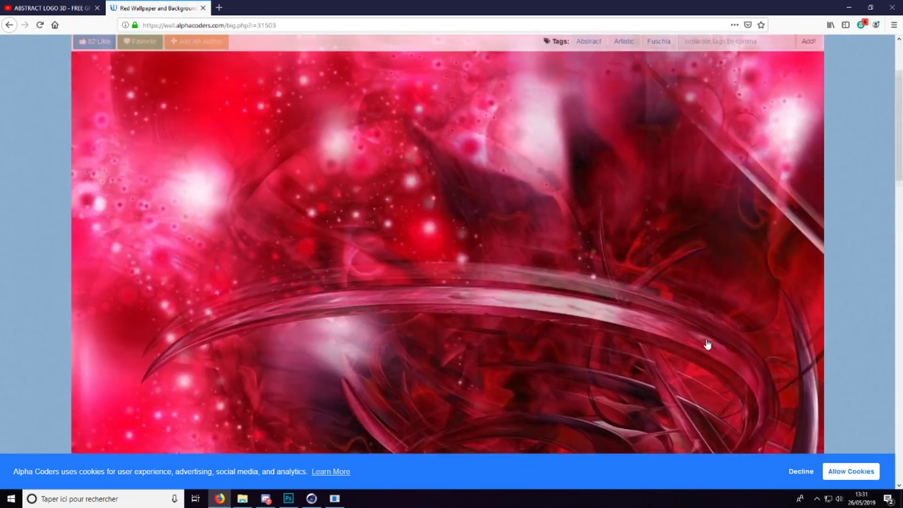
pyautogui.scroll(-4, 719, 258)
pyautogui.click(10, 26)
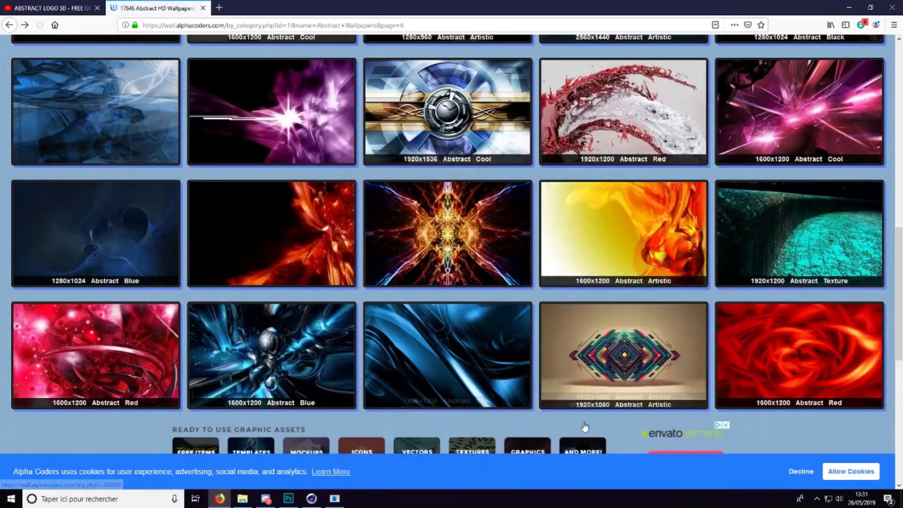
# Step: Look through the abstract wallpapers on pages 7 and 8
pyautogui.scroll(-2, 357, 391)
pyautogui.click(391, 385)
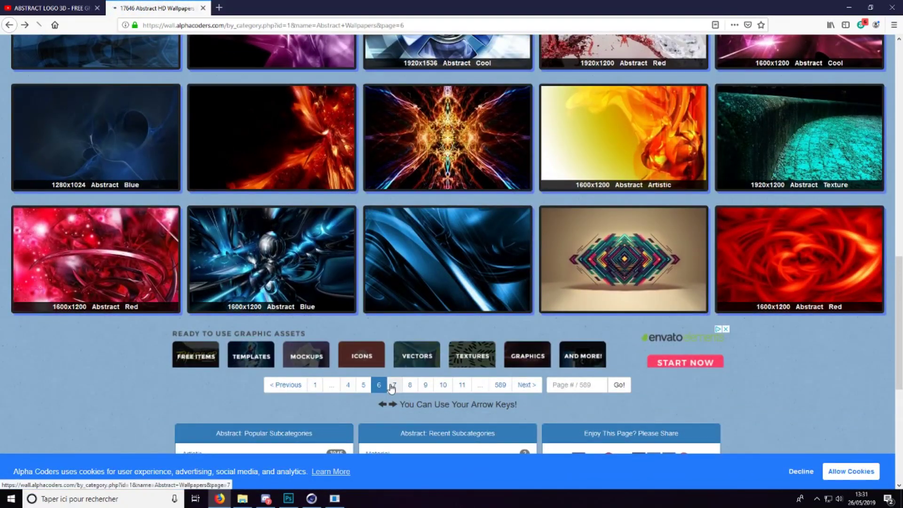
pyautogui.scroll(-5, 390, 383)
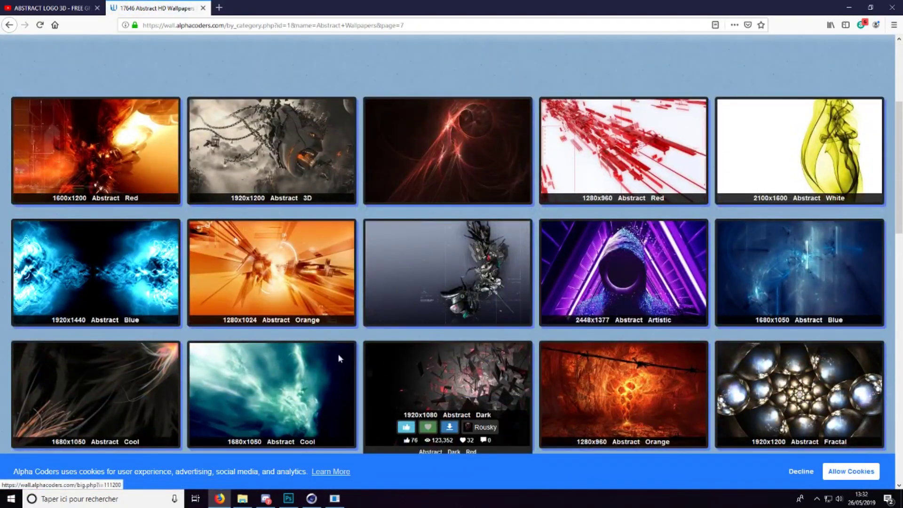
pyautogui.scroll(-9, 338, 358)
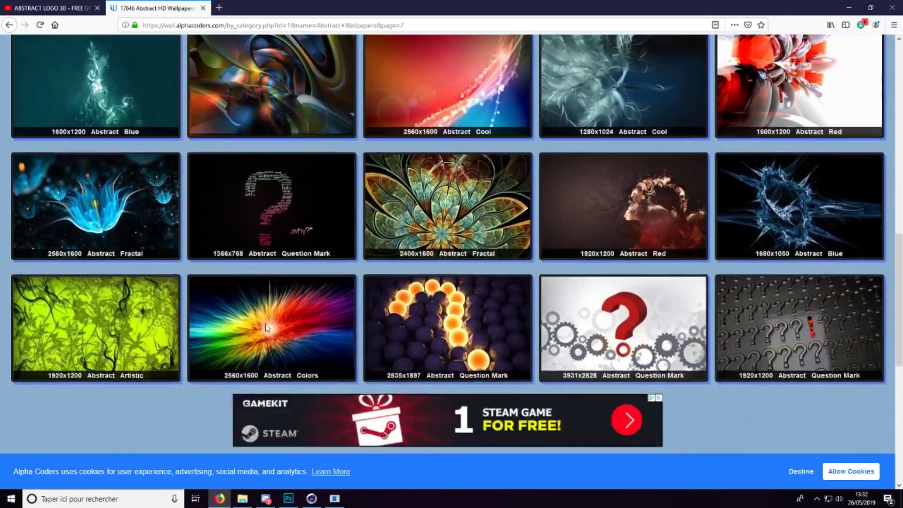
pyautogui.moveTo(267, 328)
pyautogui.scroll(-5, 266, 328)
pyautogui.click(392, 225)
pyautogui.scroll(-5, 646, 340)
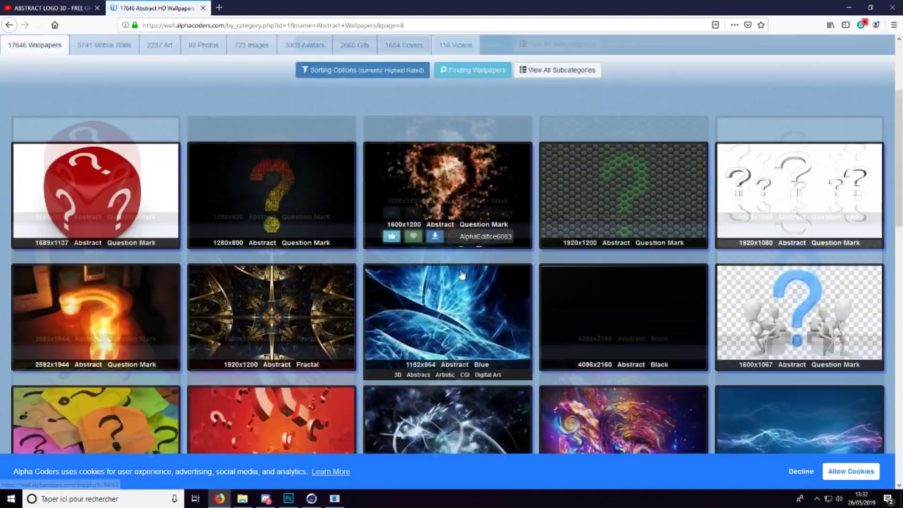
pyautogui.scroll(-10, 646, 339)
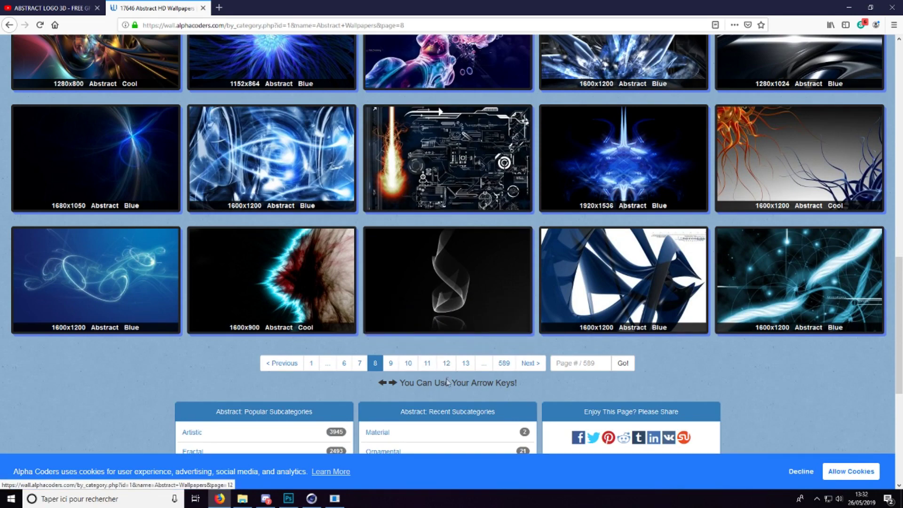
# Step: Go to page 9 of the abstract wallpapers and look through it
pyautogui.click(389, 367)
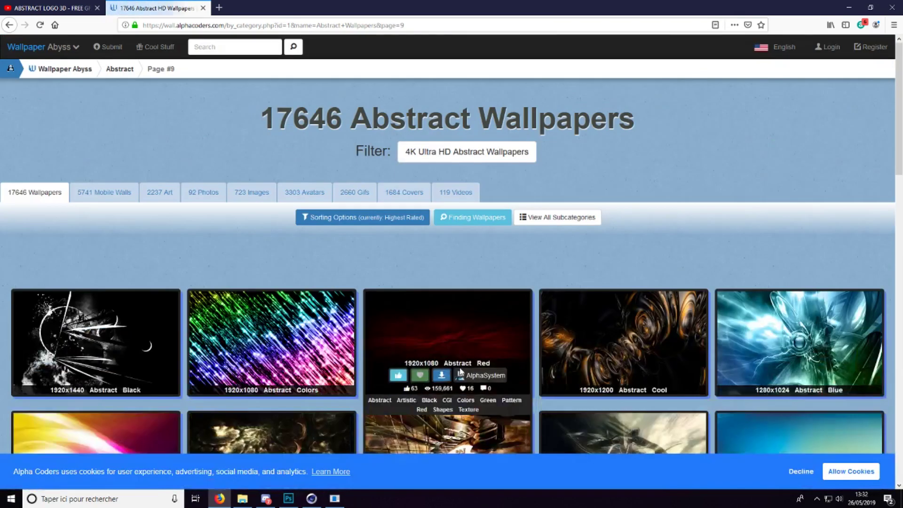
pyautogui.scroll(-4, 420, 361)
pyautogui.scroll(-10, 420, 361)
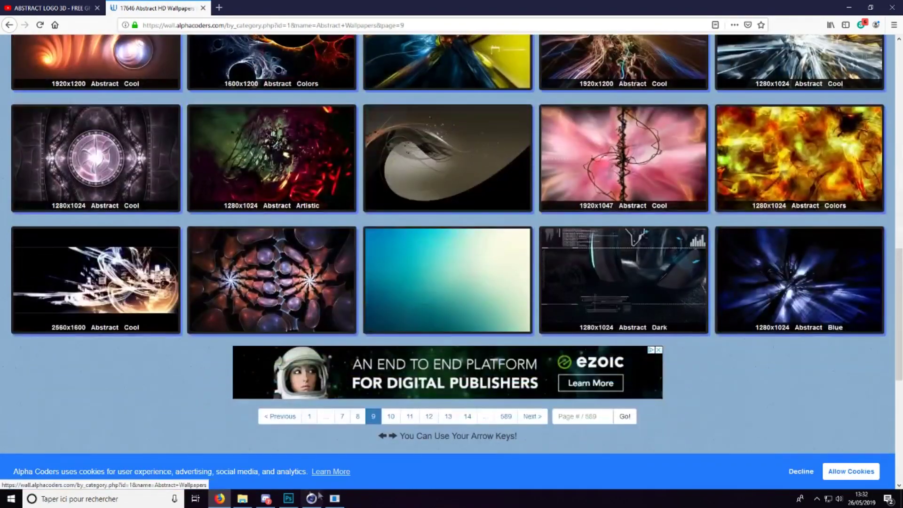
# Step: Switch to Photoshop and create an 800 x 800 px document at 72 ppi from the saved "logo" preset
pyautogui.moveTo(326, 503)
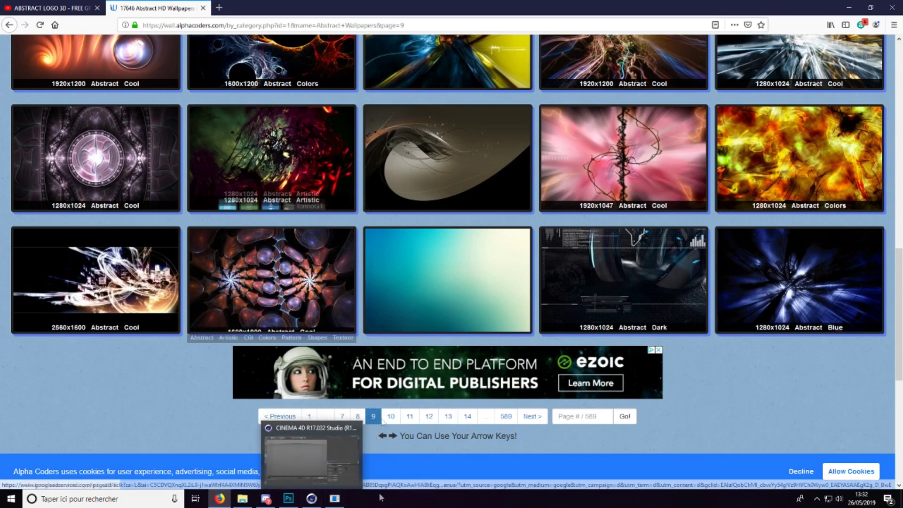
pyautogui.hotkey('alt', 'Tab')
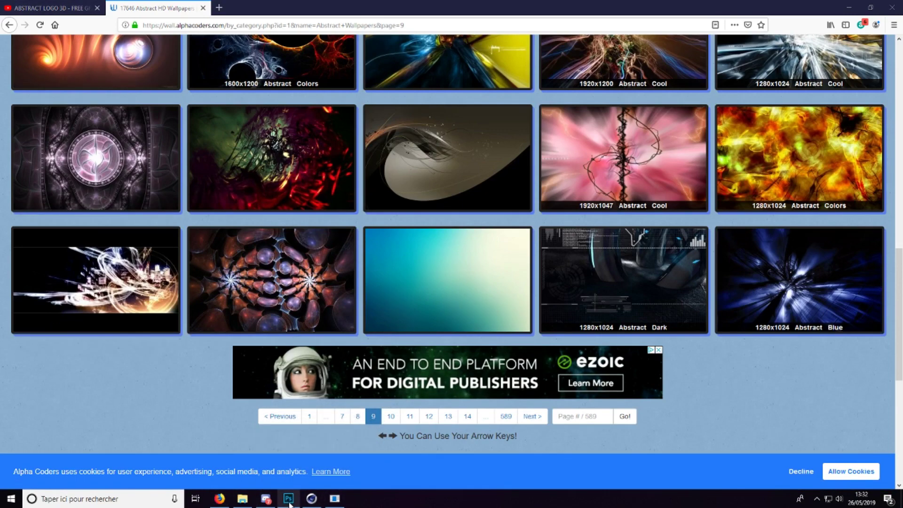
pyautogui.click(32, 5)
pyautogui.click(38, 14)
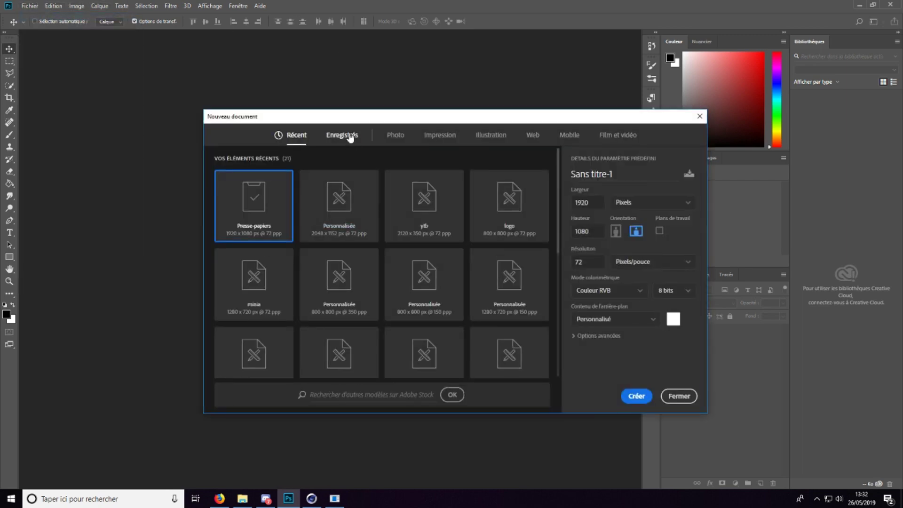
pyautogui.click(345, 135)
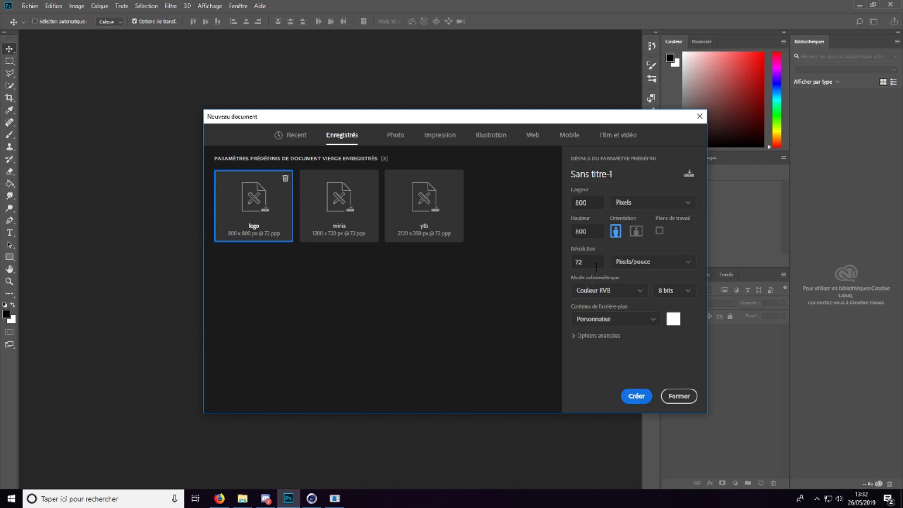
pyautogui.click(588, 328)
pyautogui.click(631, 393)
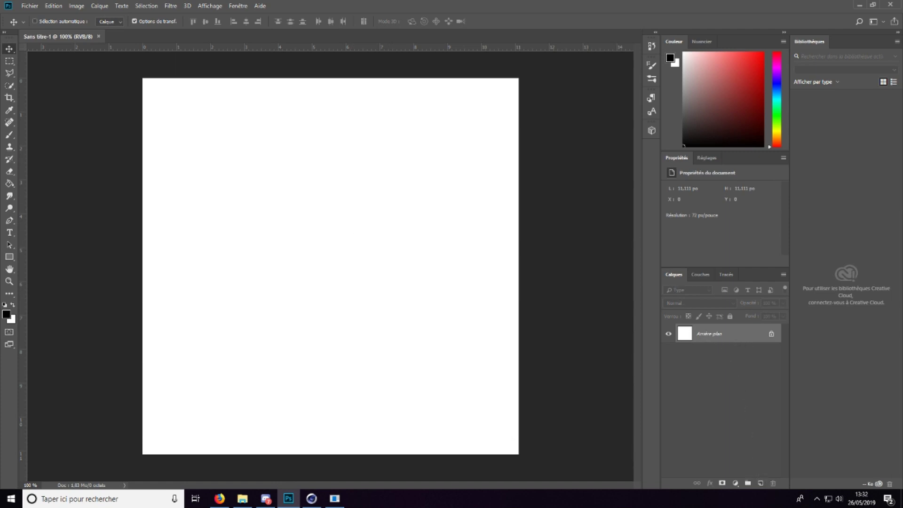
# Step: Add an empty layer, then unlock and delete the white background layer
pyautogui.click(760, 483)
pyautogui.click(772, 353)
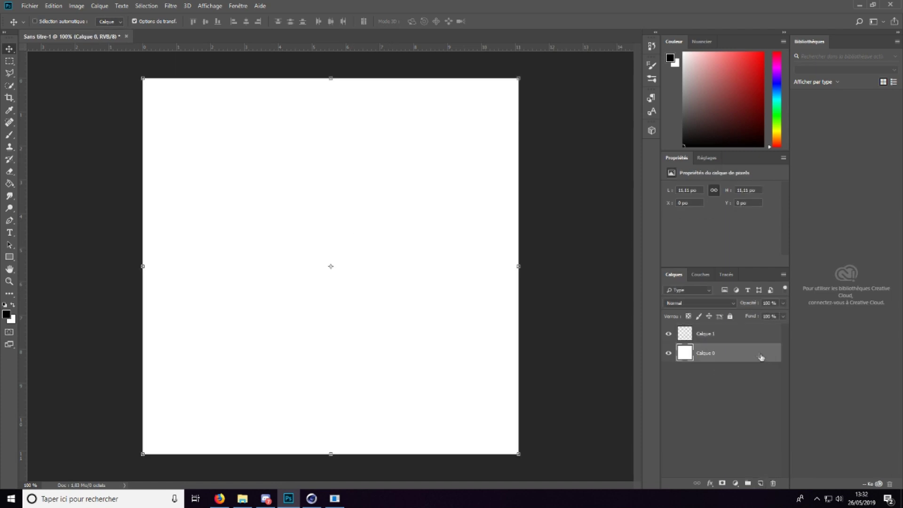
pyautogui.press('Delete')
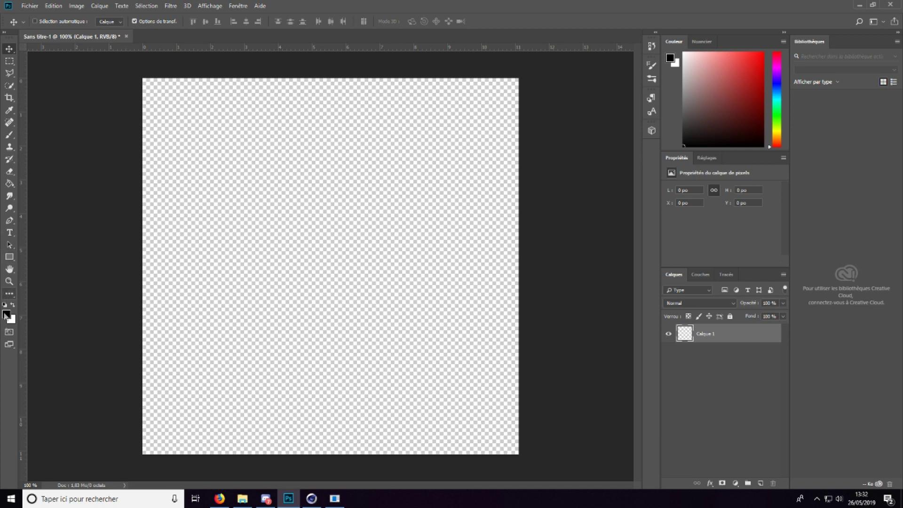
# Step: Fill the empty layer with black using the Paint Bucket, and deselect the layer
pyautogui.click(11, 183)
pyautogui.click(301, 226)
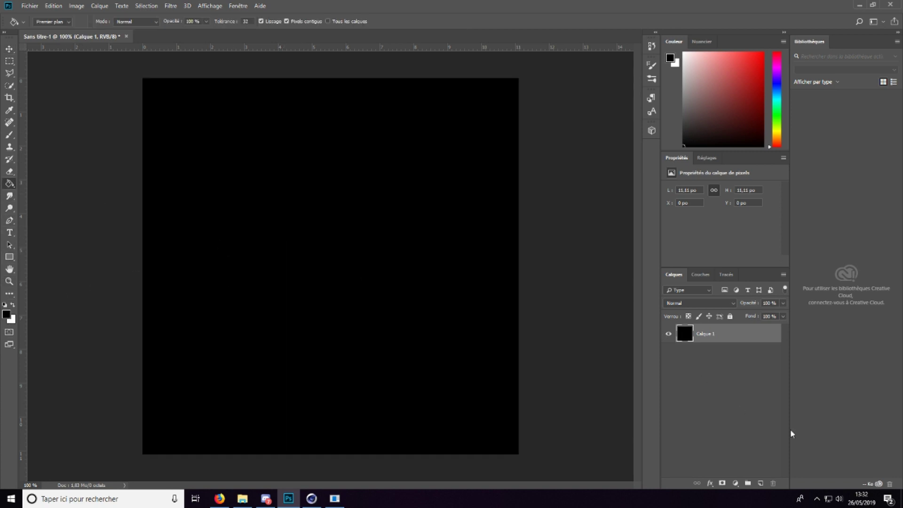
pyautogui.click(735, 408)
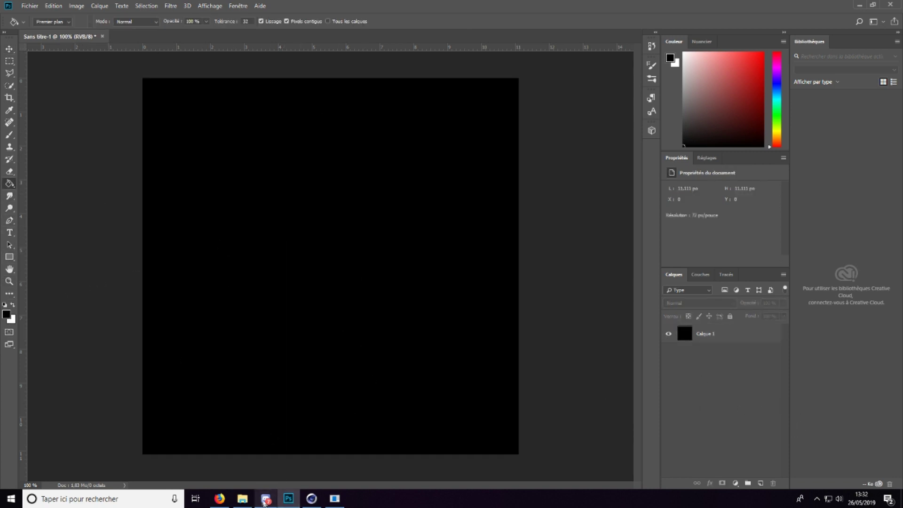
# Step: Start placing an embedded file and look through the POUR PHOTOSHOP and RENDER folders for an abstract image
pyautogui.click(29, 6)
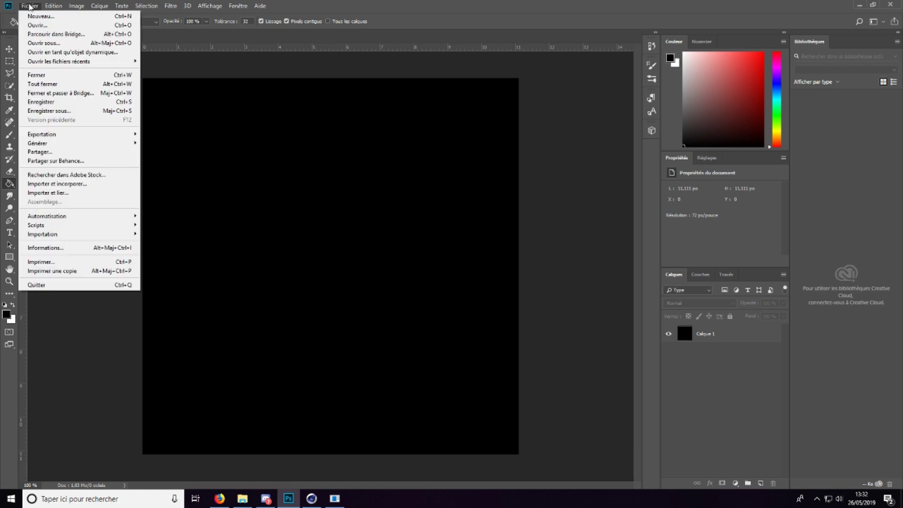
pyautogui.click(57, 183)
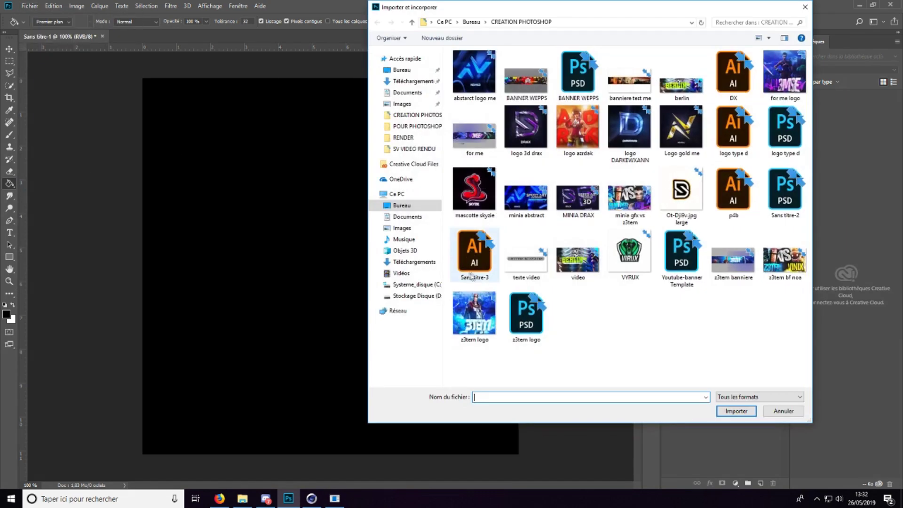
pyautogui.click(406, 128)
pyautogui.scroll(-4, 762, 206)
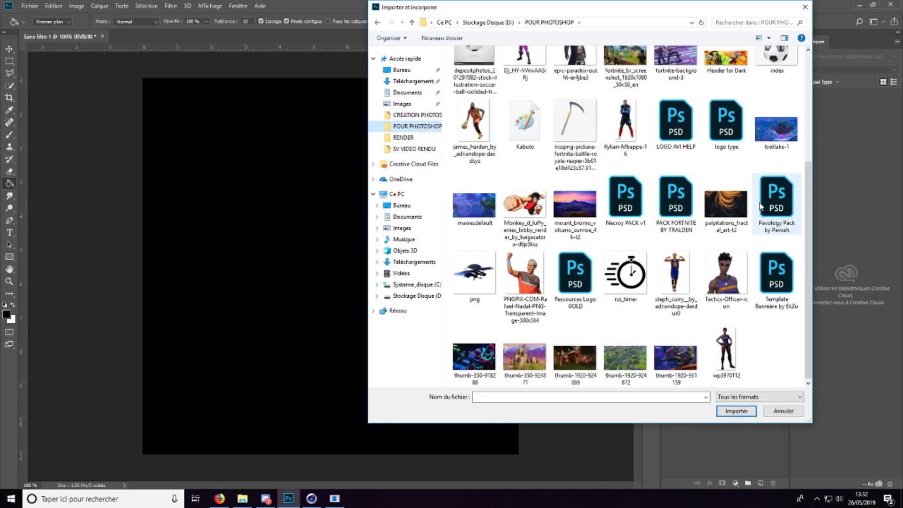
pyautogui.scroll(4, 726, 332)
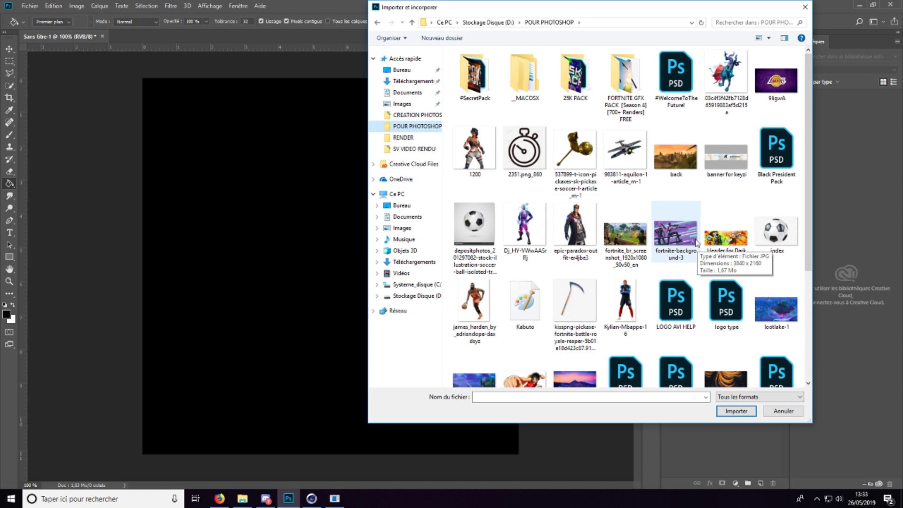
pyautogui.click(404, 138)
pyautogui.click(407, 127)
# Step: Switch to Firefox and search Google for "abstract wallpaper" in a new tab
pyautogui.click(220, 498)
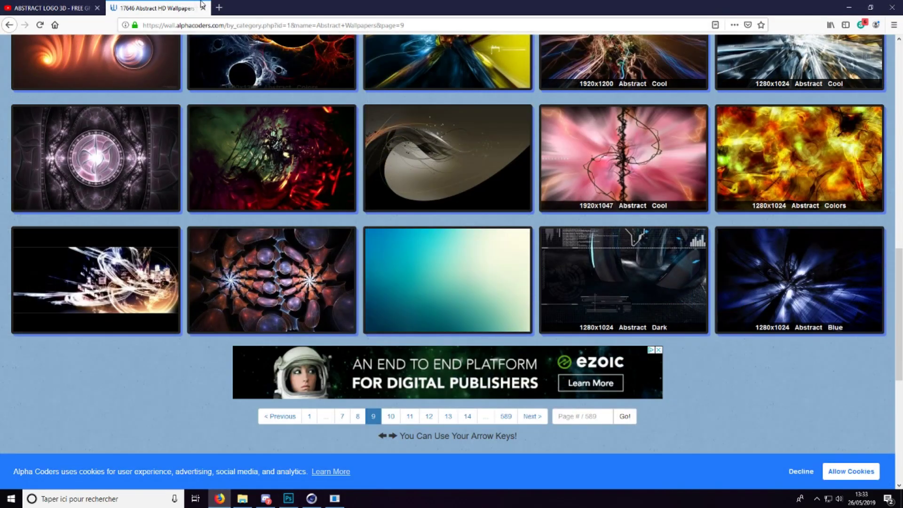
pyautogui.click(219, 8)
pyautogui.click(391, 71)
pyautogui.write('abstra')
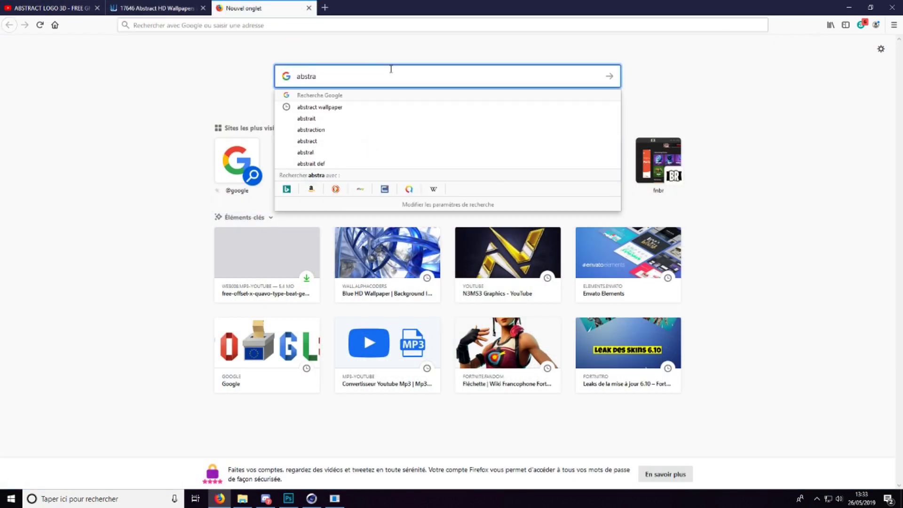
pyautogui.write('ct')
pyautogui.press('Down')
pyautogui.press('Return')
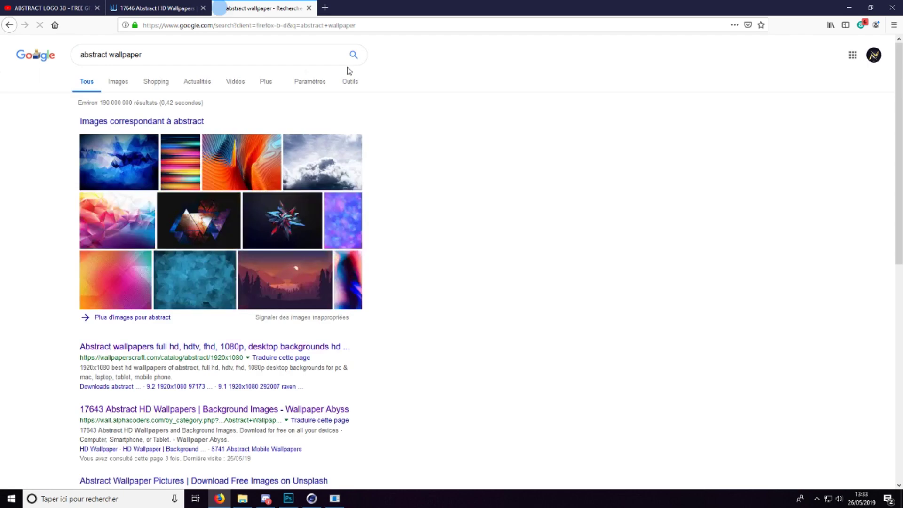
# Step: Look through the Google image results for abstract wallpaper and open the preview of SF Wallpaper's red and black abstract wallpaper
pyautogui.click(118, 82)
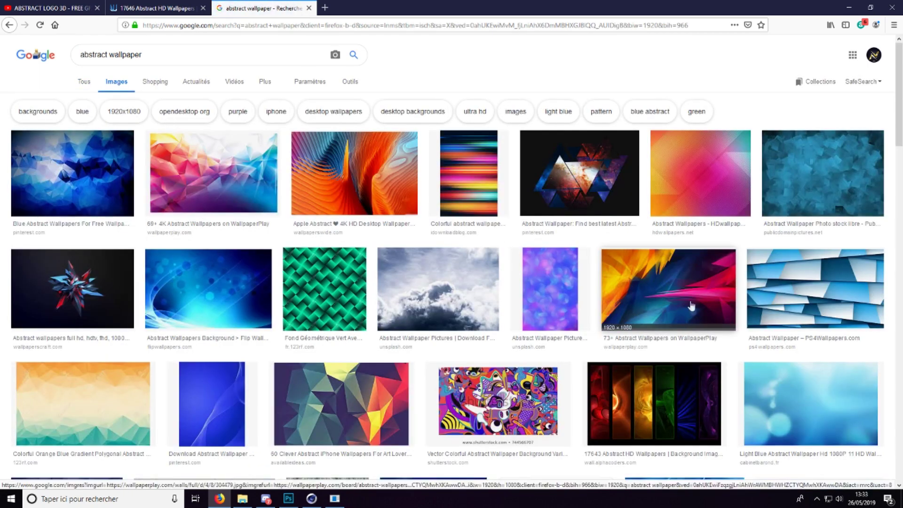
pyautogui.scroll(-10, 689, 315)
pyautogui.scroll(-15, 685, 318)
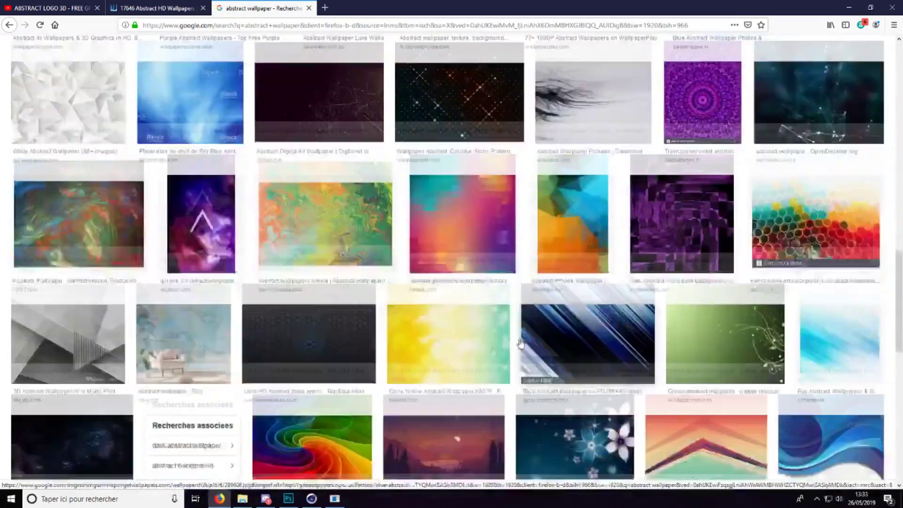
pyautogui.scroll(-15, 537, 405)
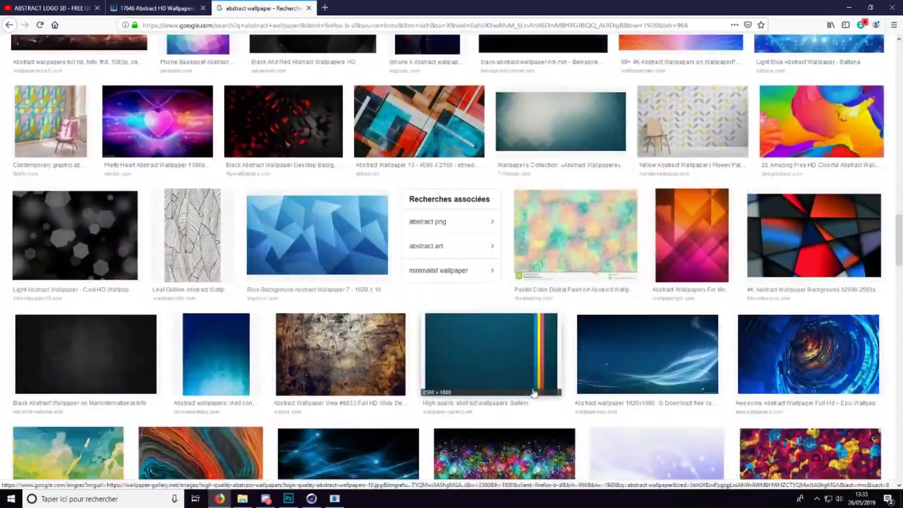
pyautogui.scroll(-15, 516, 382)
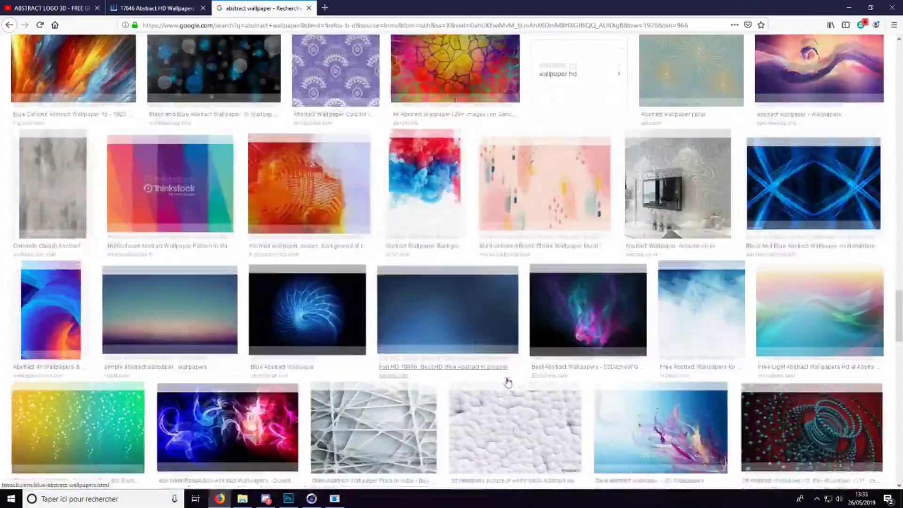
pyautogui.scroll(-15, 508, 383)
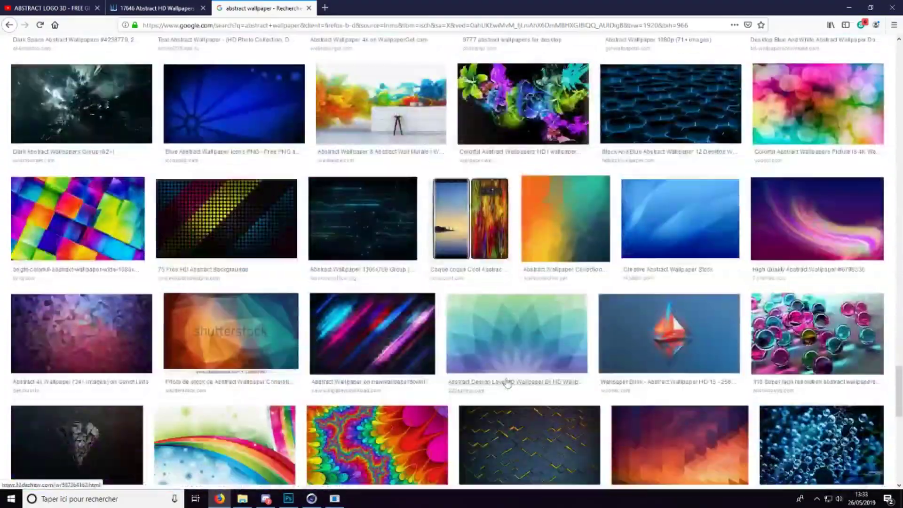
pyautogui.scroll(-15, 497, 409)
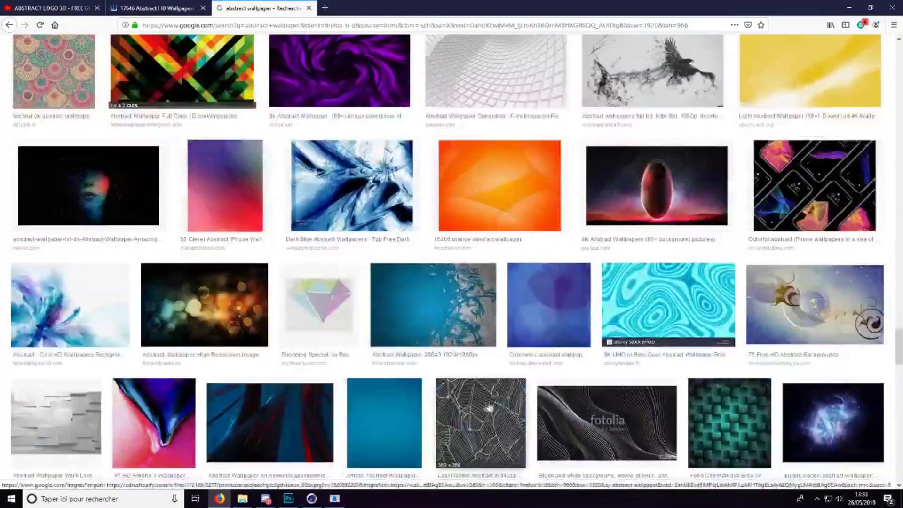
pyautogui.scroll(-15, 458, 379)
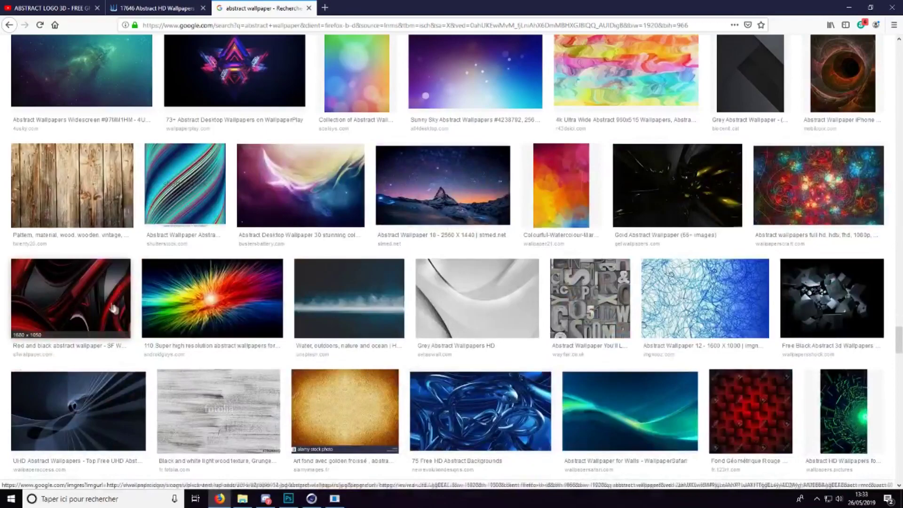
pyautogui.click(113, 308)
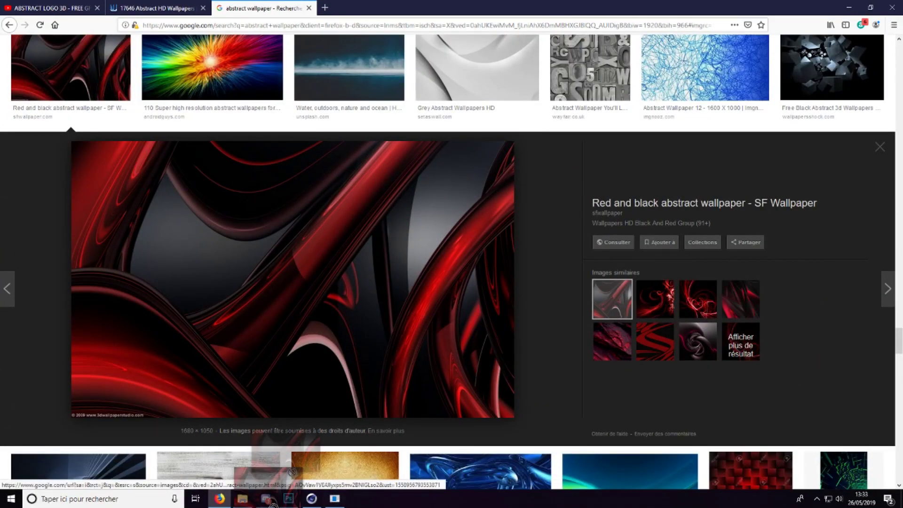
# Step: Switch to Photoshop, cancel the pending embedded import, and bring the red and black wallpaper from Firefox into the document as a layer
pyautogui.moveTo(323, 409); pyautogui.dragTo(287, 494)
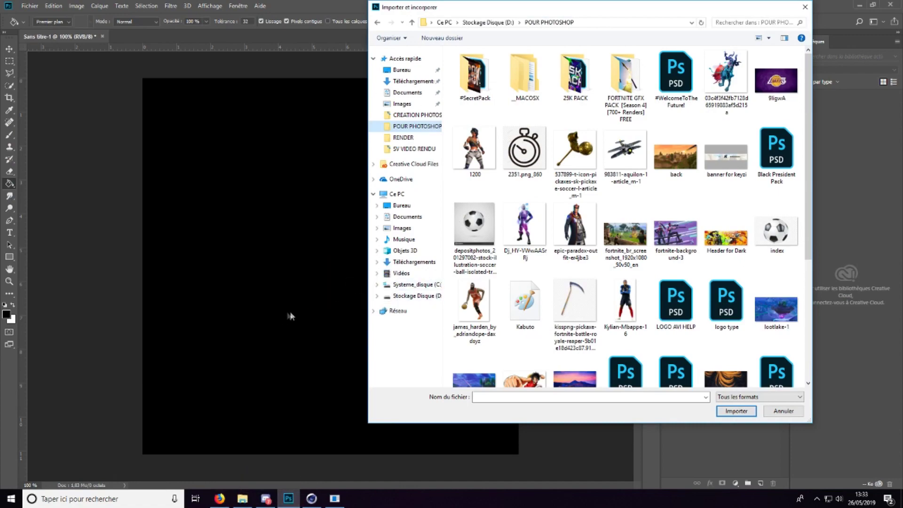
pyautogui.click(288, 502)
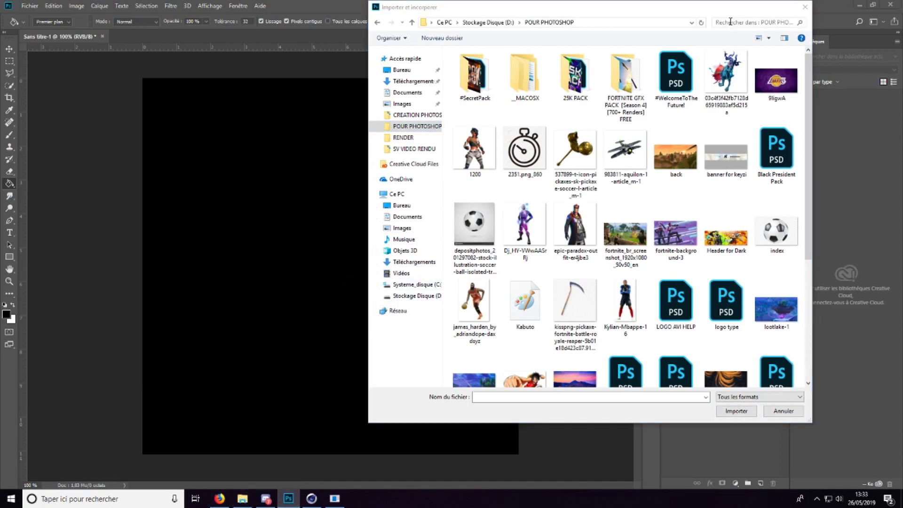
pyautogui.click(805, 7)
pyautogui.click(220, 498)
pyautogui.moveTo(262, 298); pyautogui.dragTo(324, 323)
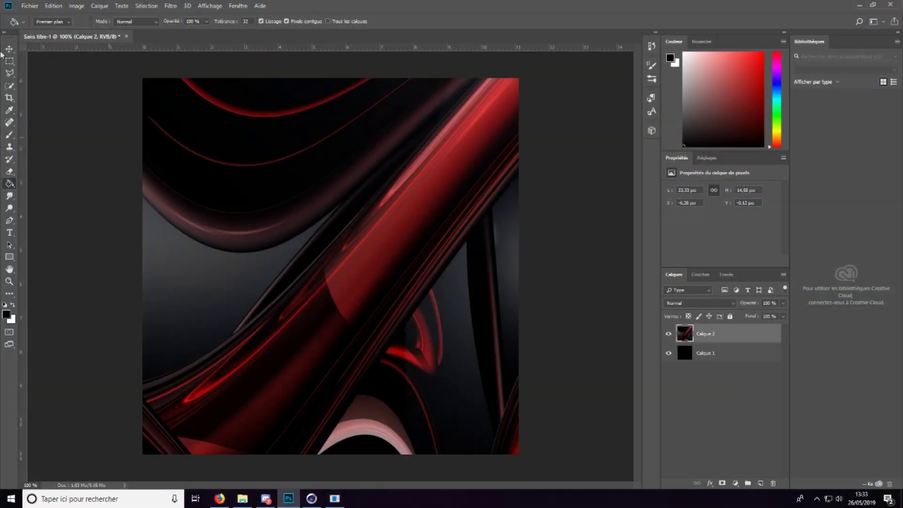
# Step: Move the wallpaper layer up and to the left so its curved red tubes fill the canvas
pyautogui.click(10, 49)
pyautogui.moveTo(317, 161); pyautogui.dragTo(126, 116)
pyautogui.moveTo(256, 177); pyautogui.dragTo(229, 170)
# Step: Open the finished logo image abstarct logo me.jpg as a reference
pyautogui.click(30, 6)
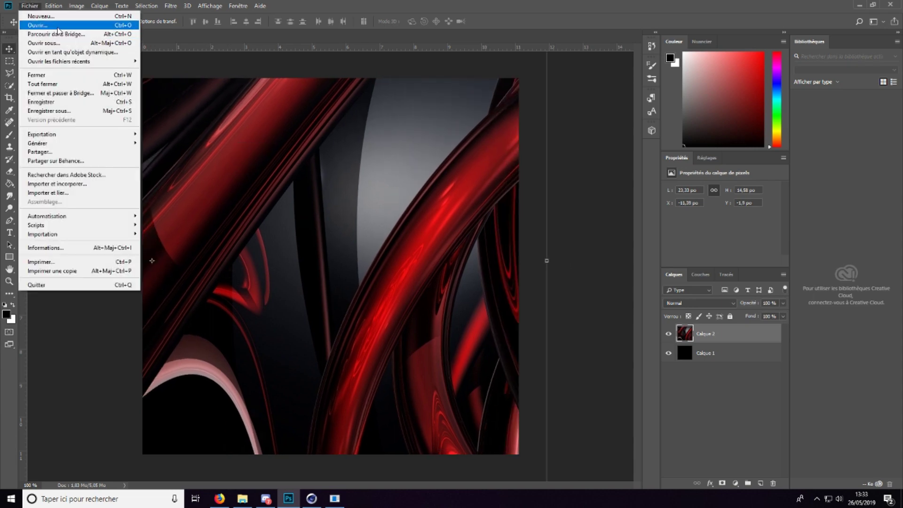
pyautogui.click(58, 29)
pyautogui.doubleClick(476, 75)
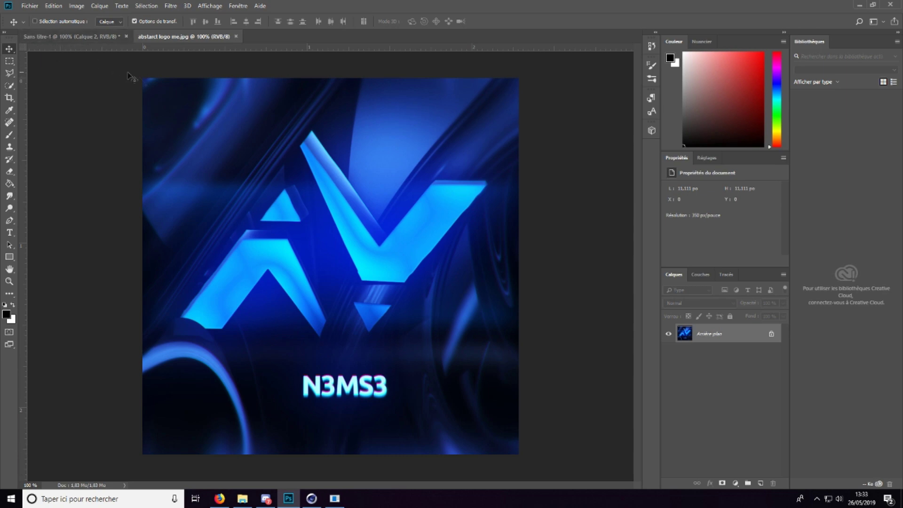
# Step: Return to the wallpaper document, shift the wallpaper slightly up and left to match the reference, and deselect its layer
pyautogui.click(82, 36)
pyautogui.moveTo(311, 190)
pyautogui.mouseDown()
pyautogui.moveTo(299, 170)
pyautogui.moveTo(301, 178)
pyautogui.mouseUp()
pyautogui.moveTo(301, 214)
pyautogui.mouseDown()
pyautogui.moveTo(294, 220)
pyautogui.moveTo(302, 202)
pyautogui.moveTo(301, 214)
pyautogui.mouseUp()
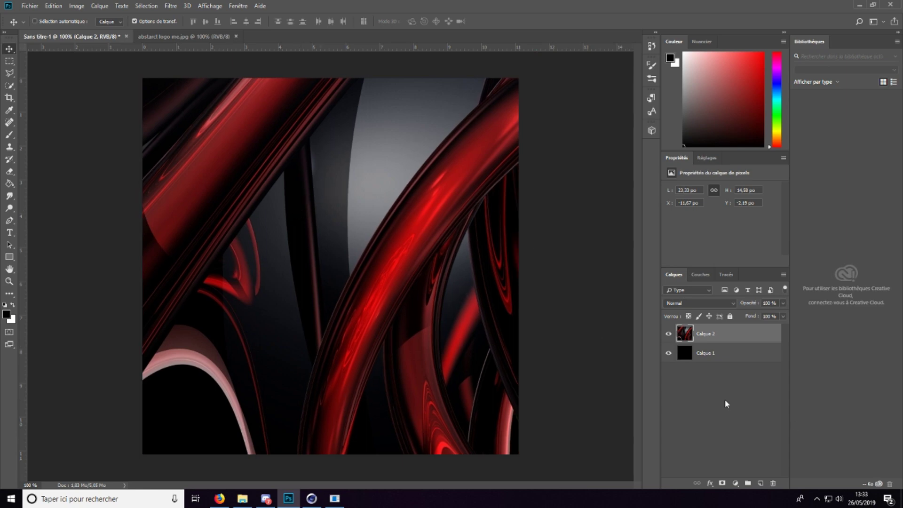
pyautogui.keyDown('ctrl'); pyautogui.click(761, 333); pyautogui.keyUp('ctrl')
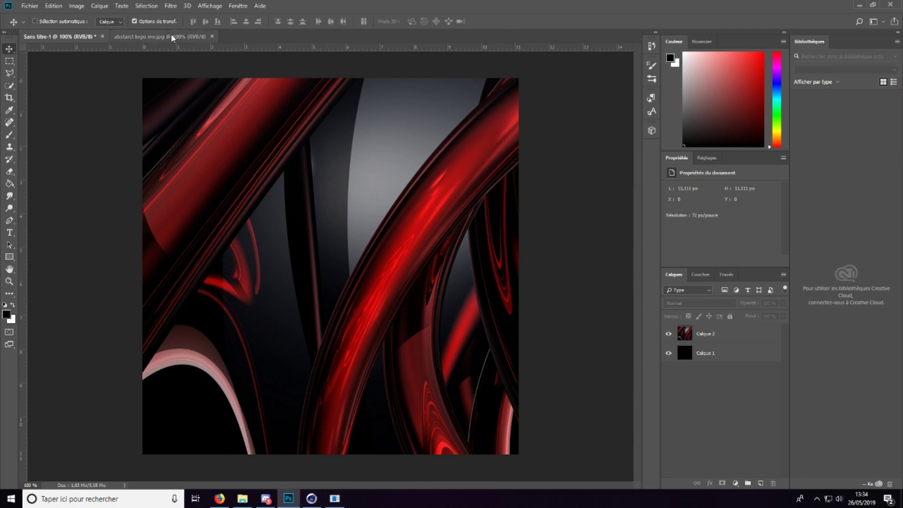
pyautogui.click(193, 36)
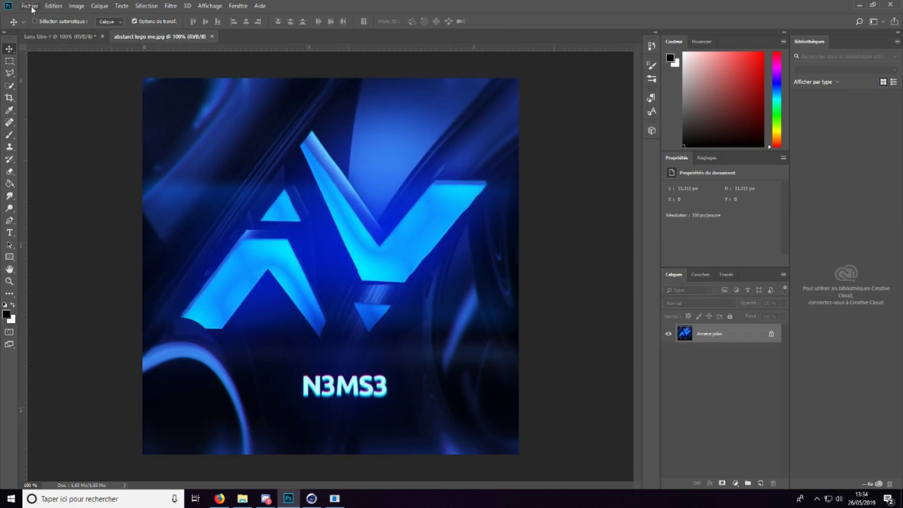
pyautogui.click(311, 499)
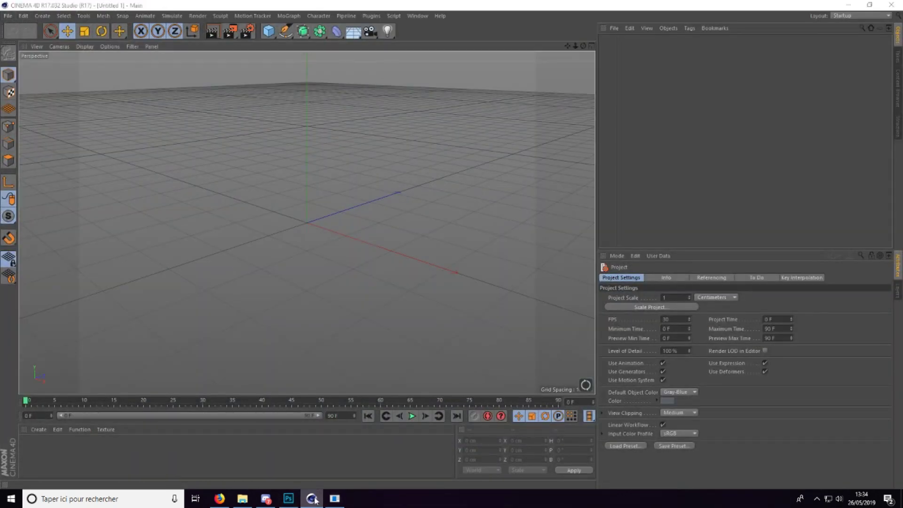
pyautogui.hotkey('alt', 'Tab')
pyautogui.click(30, 6)
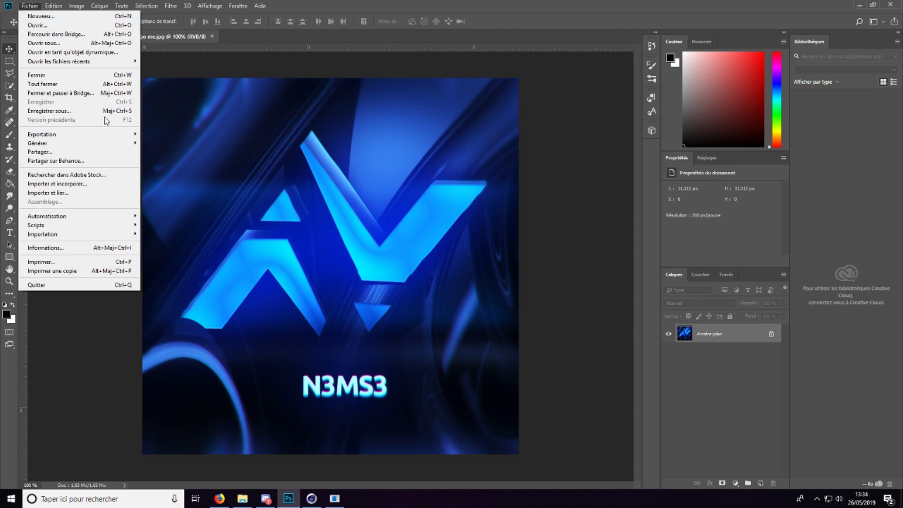
pyautogui.click(580, 378)
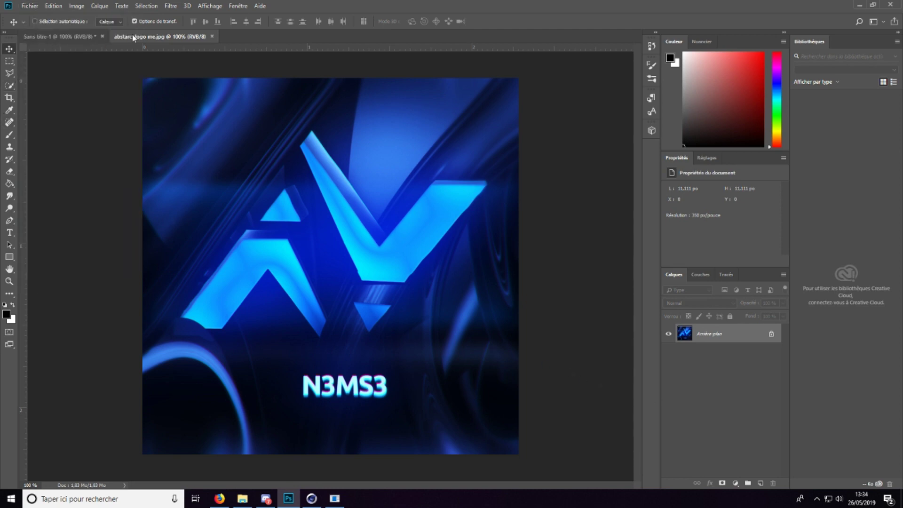
# Step: Create a new 800 x 800 px document at 72 ppi from the recent logo preset
pyautogui.click(29, 5)
pyautogui.click(37, 15)
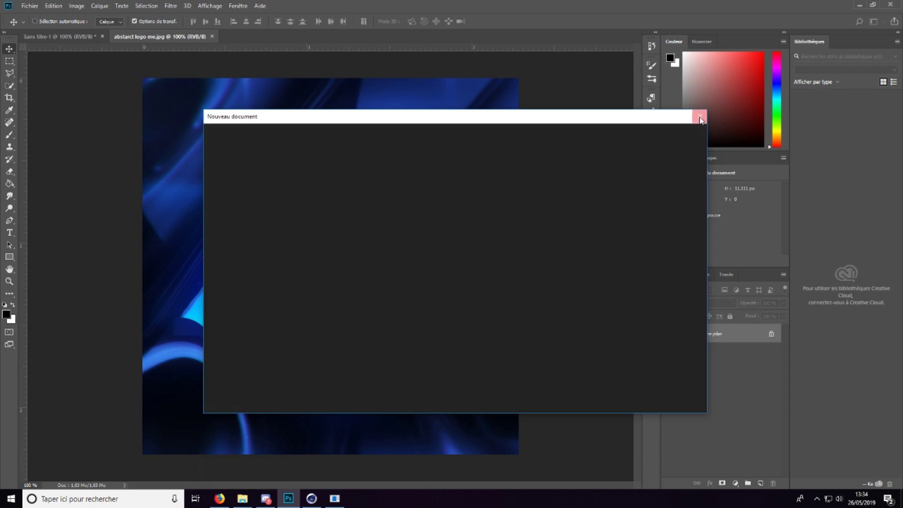
pyautogui.click(700, 116)
pyautogui.click(29, 5)
pyautogui.click(38, 16)
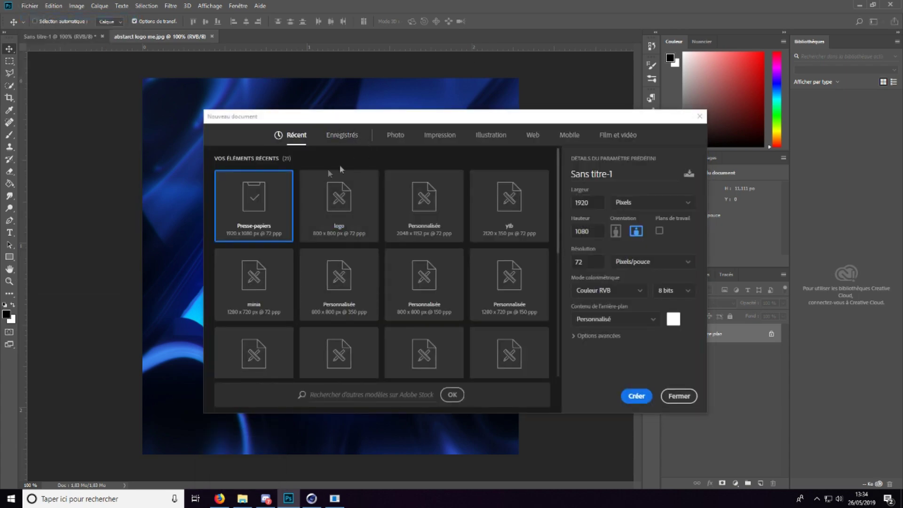
pyautogui.doubleClick(347, 203)
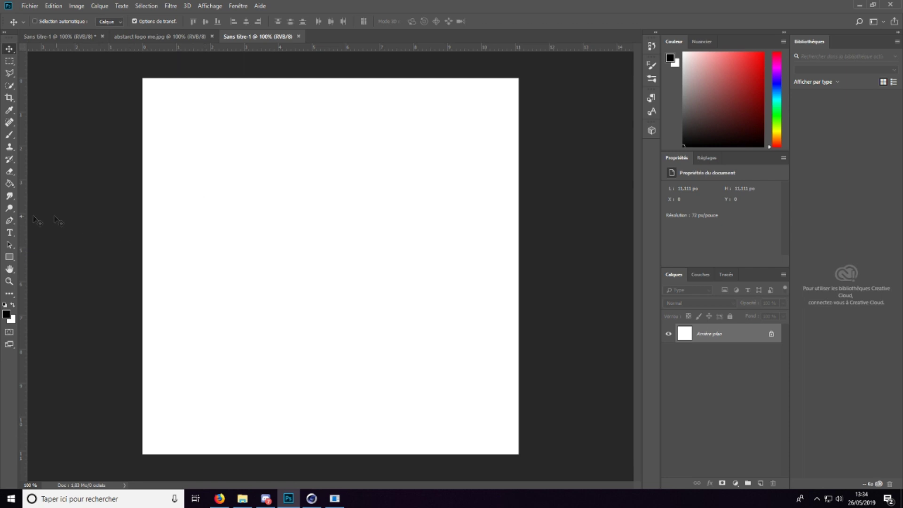
# Step: Select a large rectangle in the middle of the white background, fill it with black, and deselect it
pyautogui.click(9, 62)
pyautogui.moveTo(211, 160); pyautogui.dragTo(443, 353)
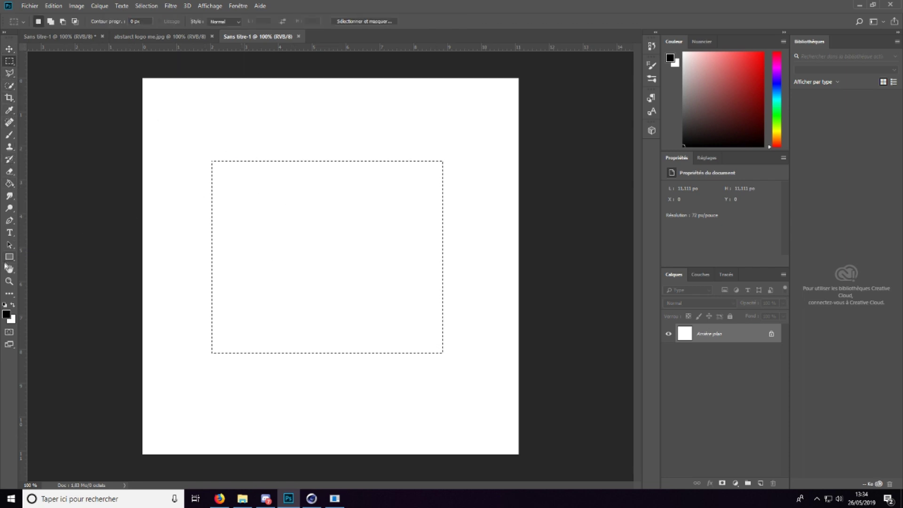
pyautogui.click(9, 184)
pyautogui.click(277, 244)
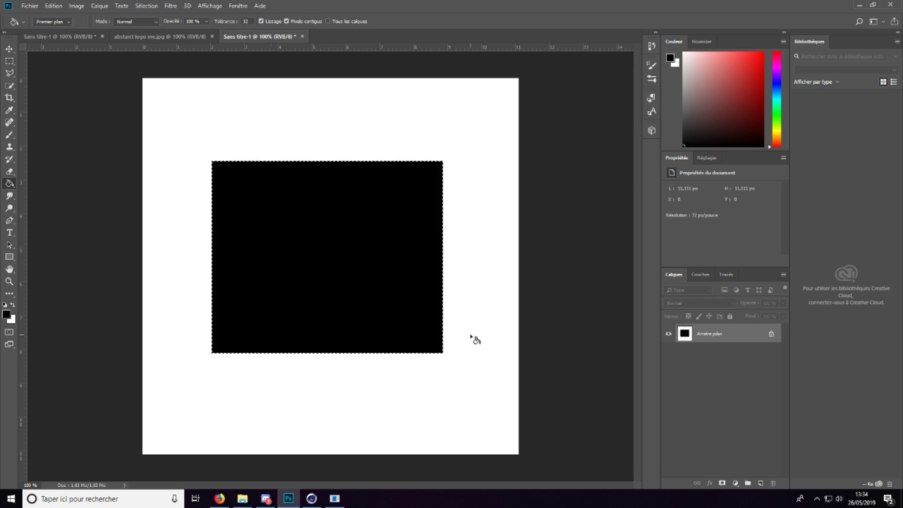
pyautogui.hotkey('ctrl', 'd')
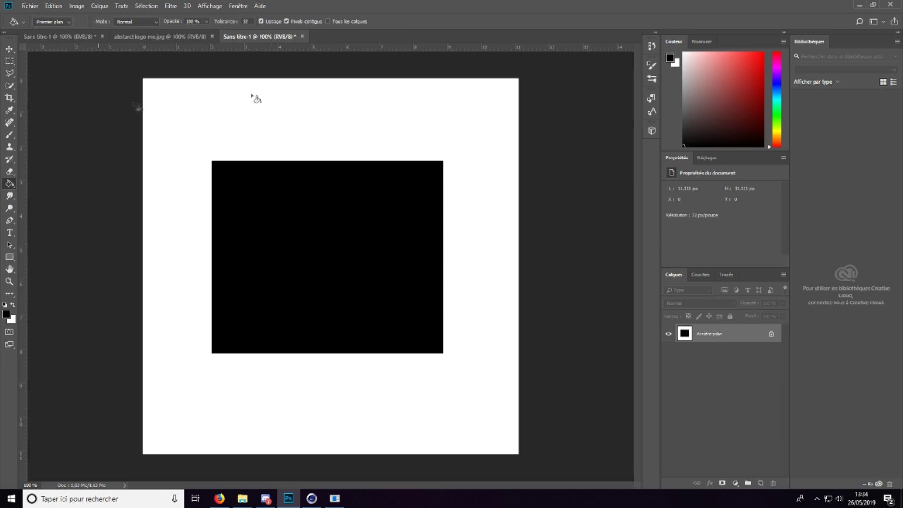
# Step: Unlock the background layer and try loading its transparency as a new selection, then clear that selection
pyautogui.click(771, 335)
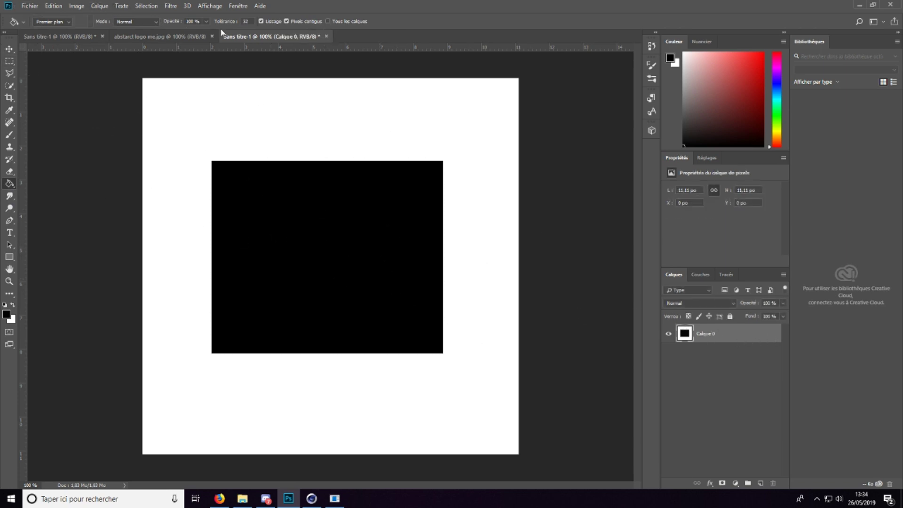
pyautogui.click(149, 9)
pyautogui.click(184, 204)
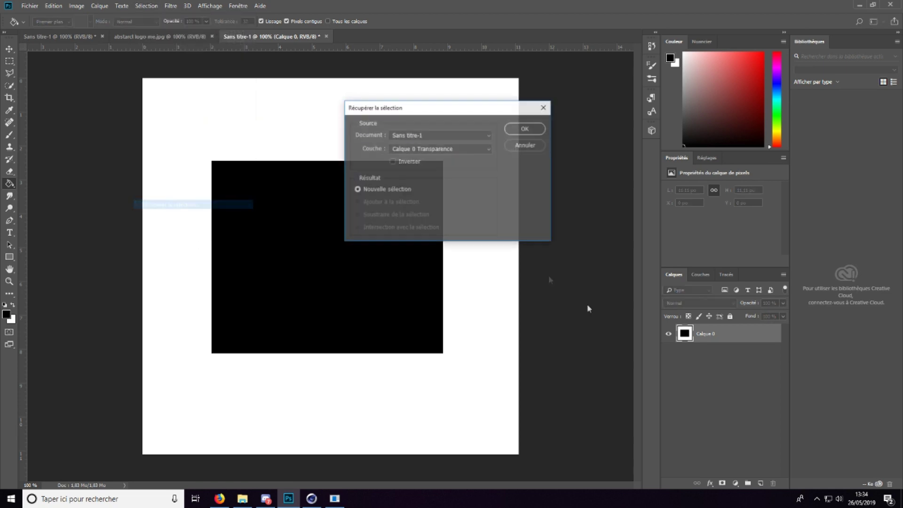
pyautogui.click(526, 129)
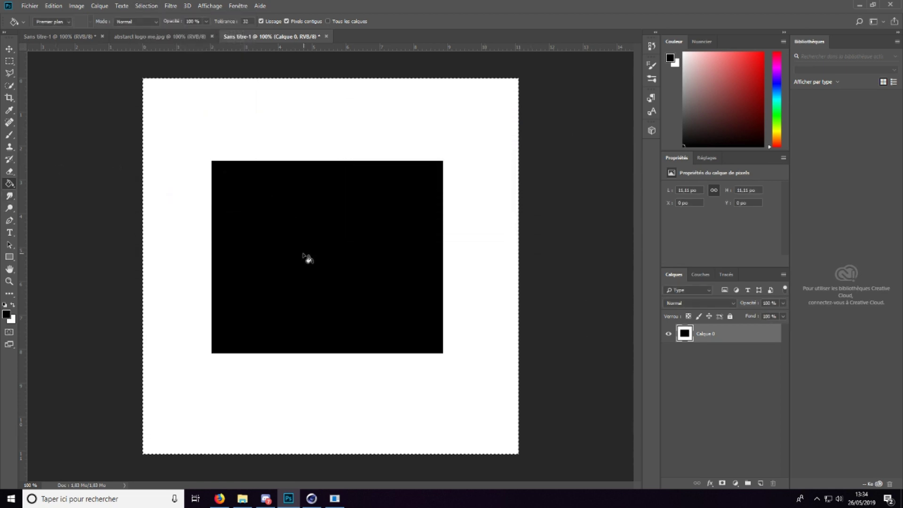
pyautogui.click(737, 347)
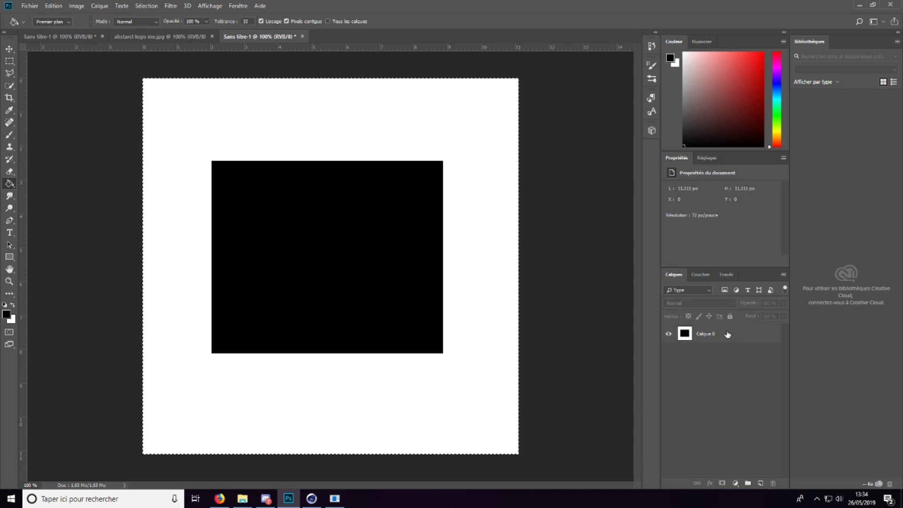
pyautogui.click(727, 334)
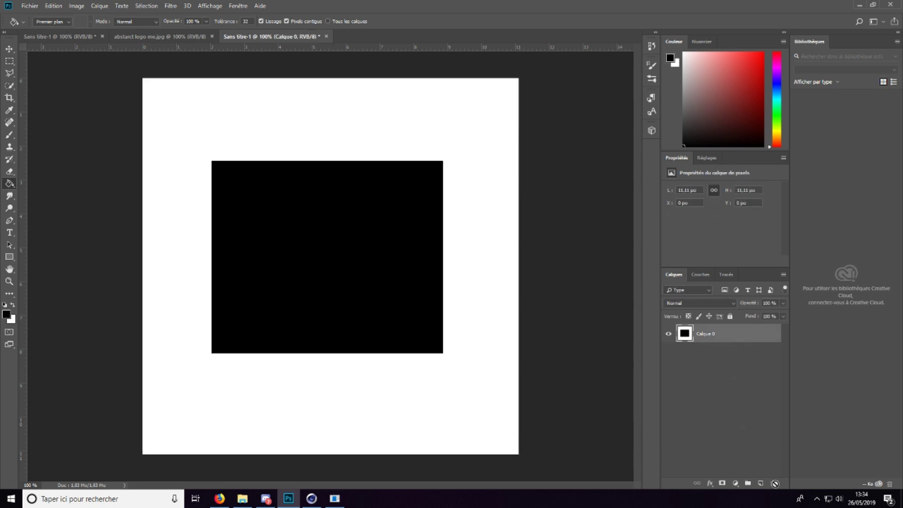
# Step: Add an empty layer and delete the layer containing the white background and black rectangle
pyautogui.click(761, 484)
pyautogui.hotkey('ctrl', 'z')
pyautogui.click(759, 484)
pyautogui.click(720, 354)
pyautogui.press('Delete')
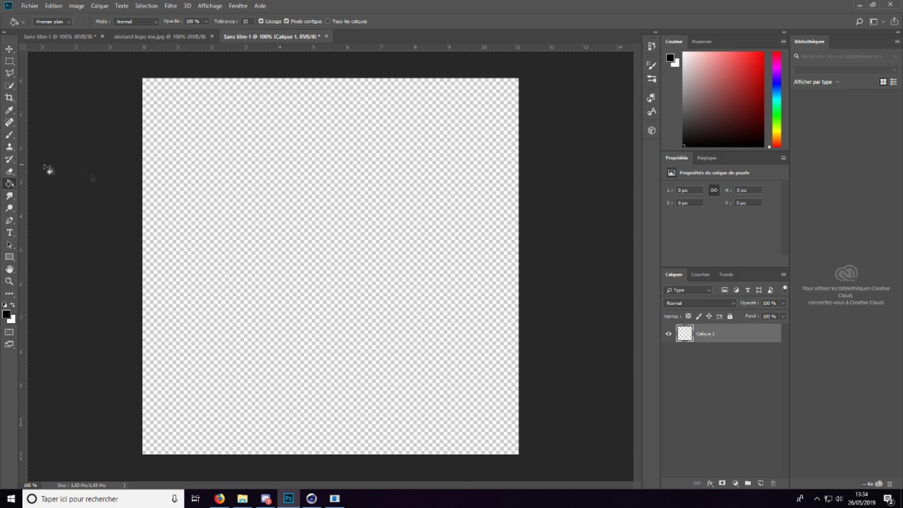
# Step: Fill a rectangle about 4.83 x 3.83 in with black on the empty transparent layer, then deselect it
pyautogui.click(8, 63)
pyautogui.moveTo(295, 212); pyautogui.dragTo(459, 342)
pyautogui.click(9, 183)
pyautogui.click(387, 309)
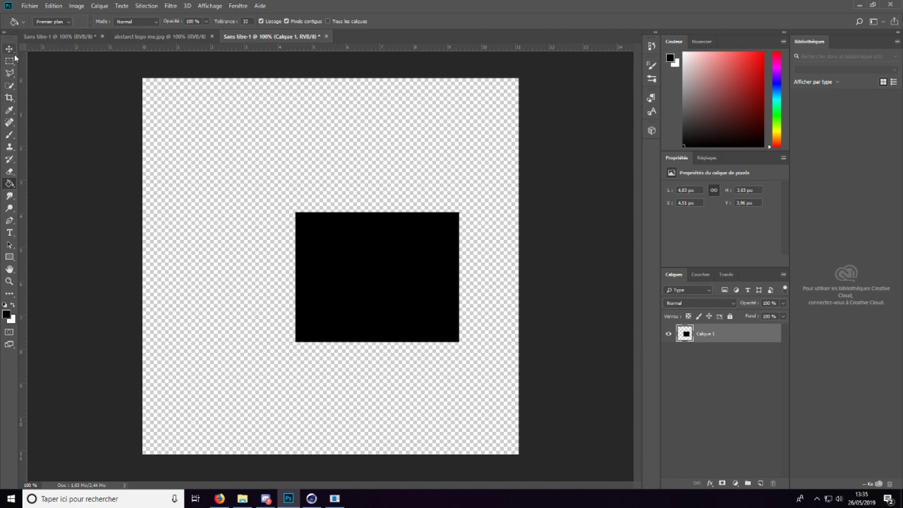
# Step: Load the Calque 1 transparency as a new selection around the black rectangle and activate the Rectangular Marquee tool
pyautogui.click(156, 7)
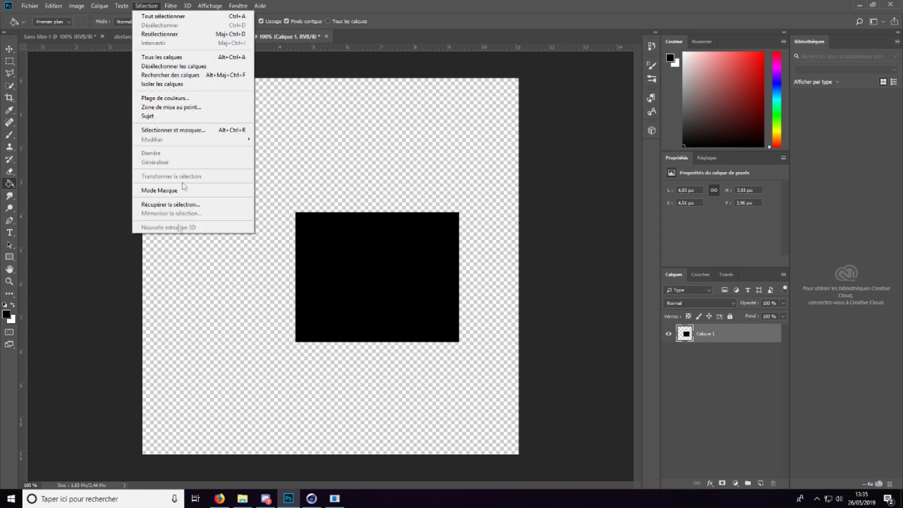
pyautogui.click(183, 196)
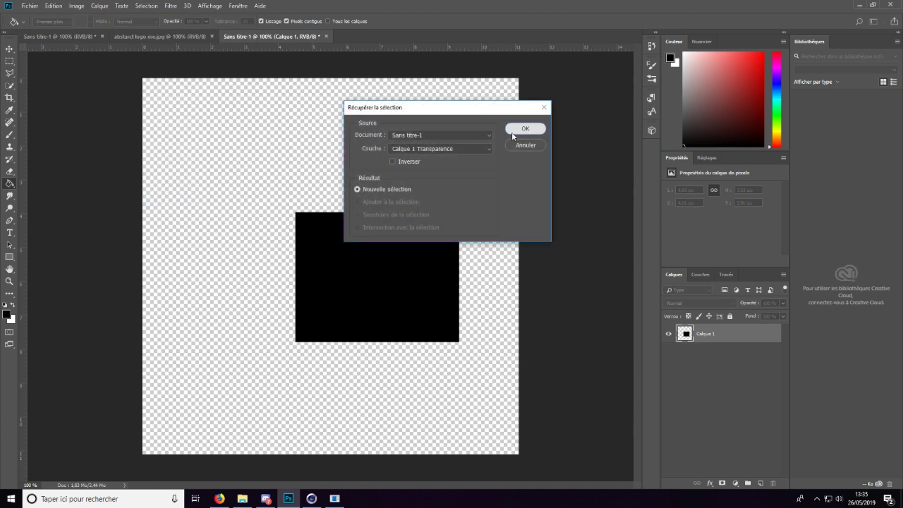
pyautogui.click(517, 128)
pyautogui.click(9, 61)
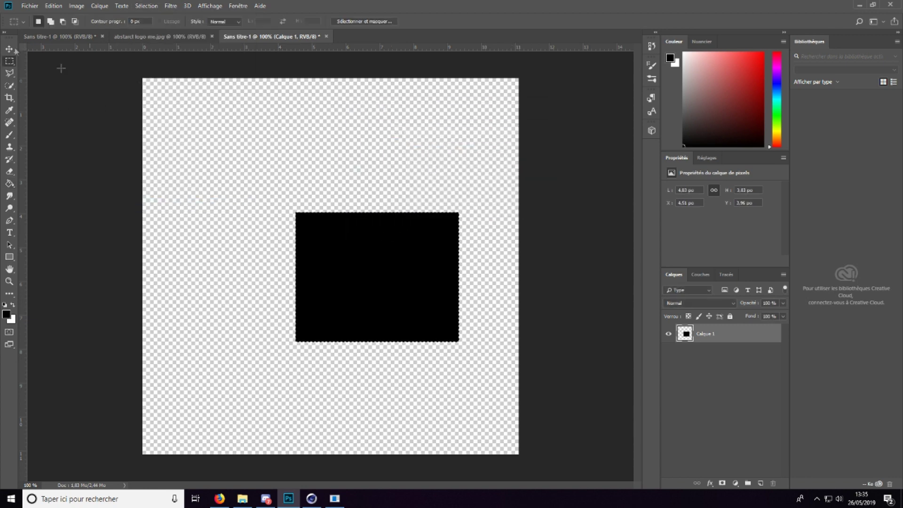
# Step: Convert the selection around the black rectangle into a work path with a tolerance of 0,8 pixels
pyautogui.rightClick(381, 254)
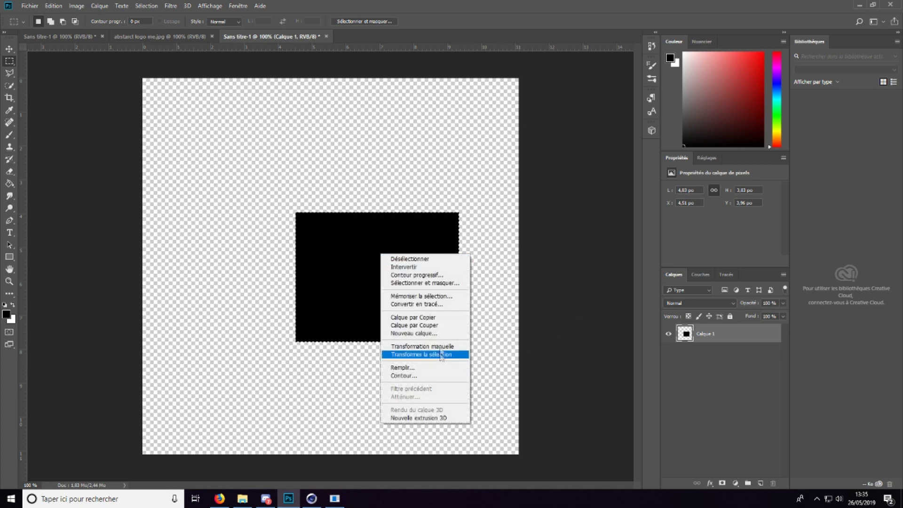
pyautogui.click(430, 304)
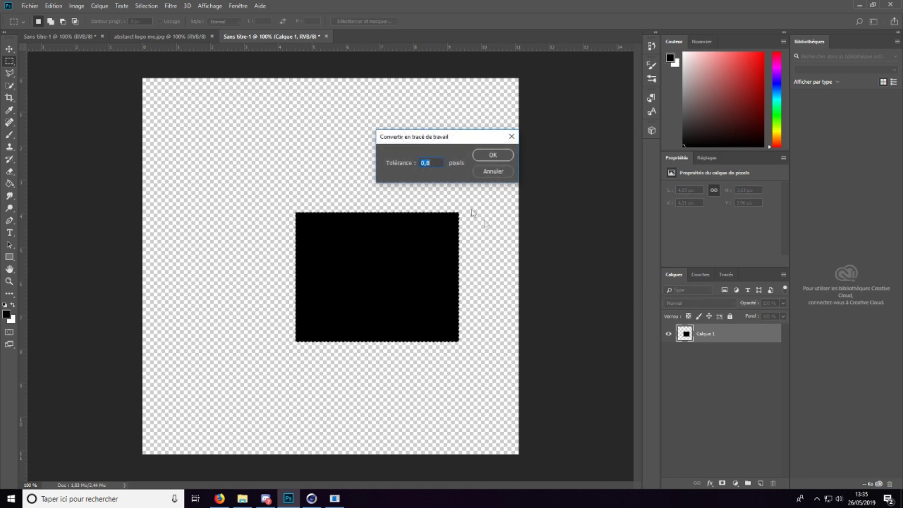
pyautogui.click(484, 155)
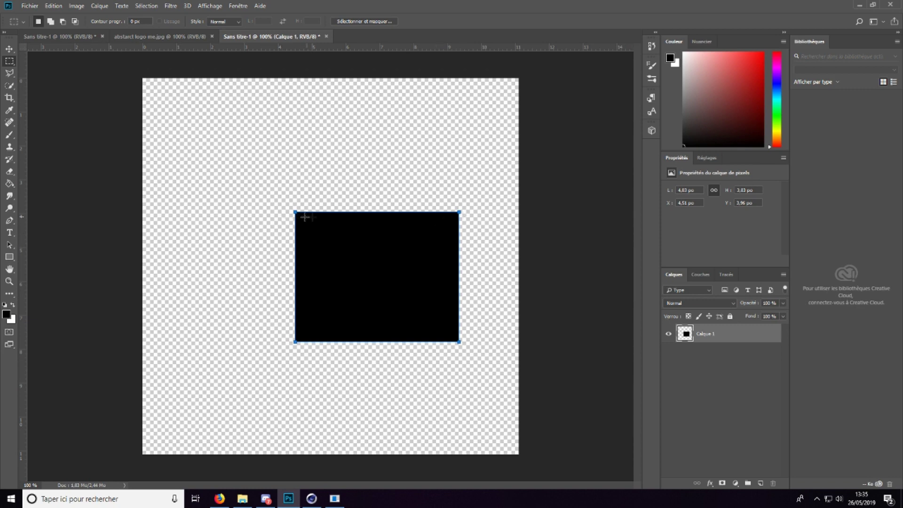
# Step: Bring up the path export for Tracé de travail, cancel it, and close the black rectangle document without saving
pyautogui.click(26, 7)
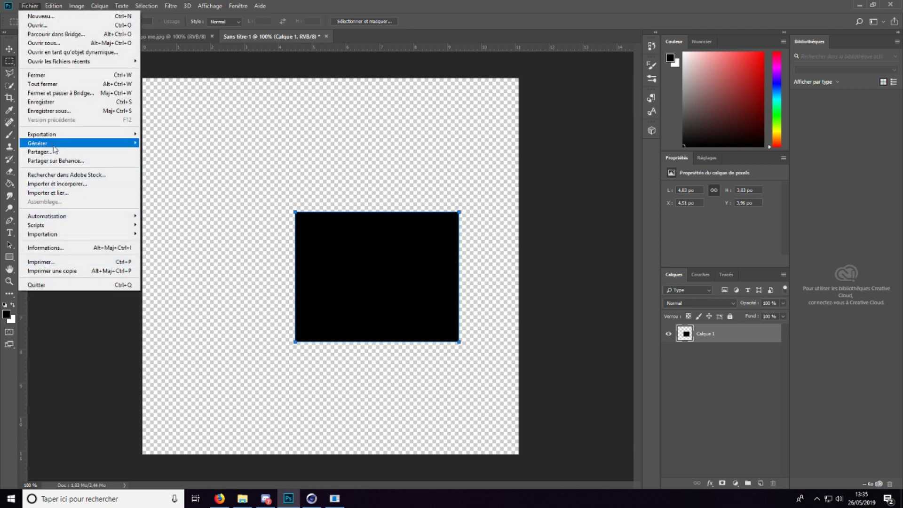
pyautogui.moveTo(75, 136)
pyautogui.click(212, 263)
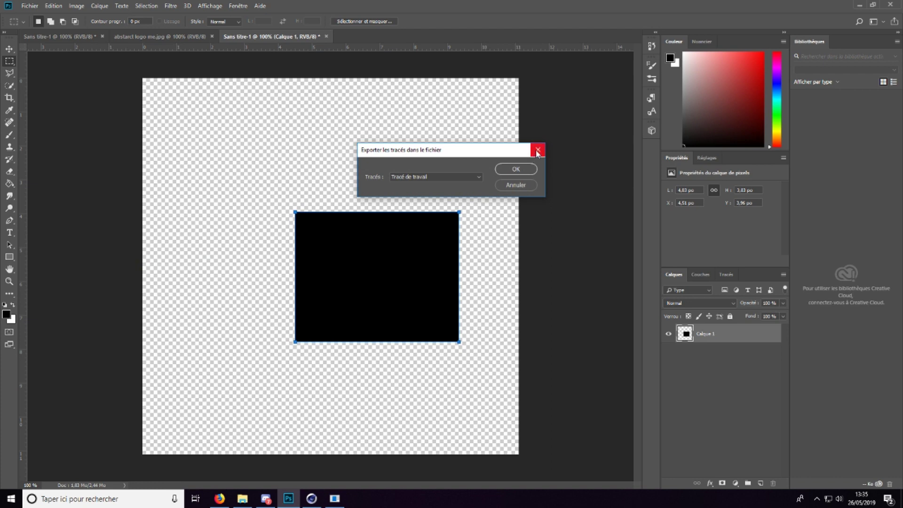
pyautogui.click(537, 151)
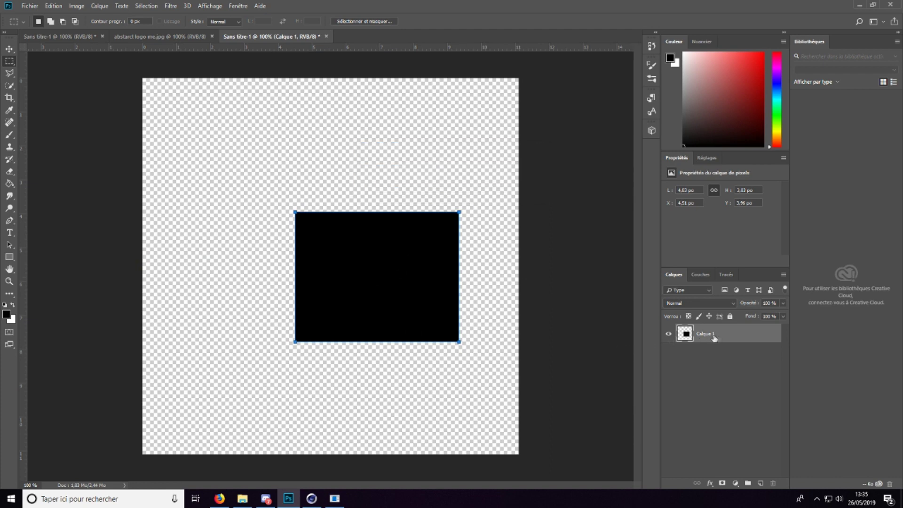
pyautogui.click(326, 36)
pyautogui.click(456, 184)
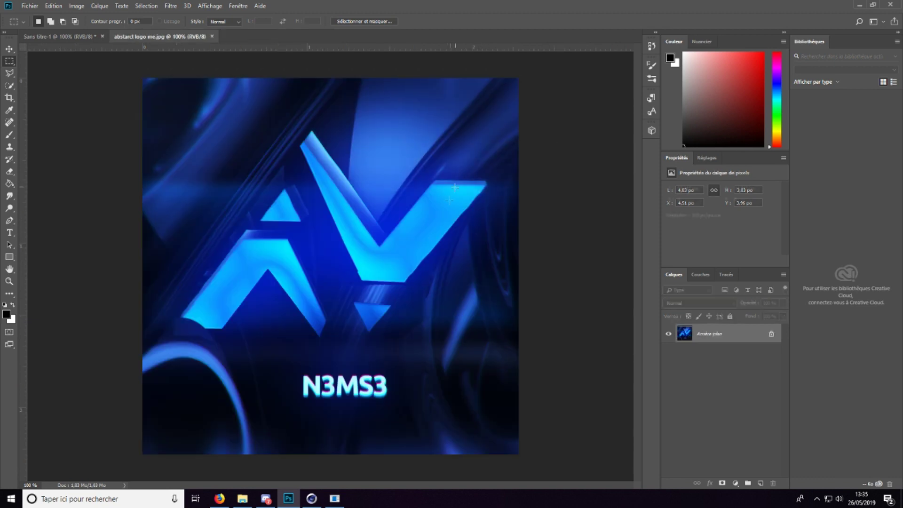
# Step: Switch to Cinema 4D and open the Tutorial Lightroomv2.c4d scene from the Téléchargements folder
pyautogui.click(311, 498)
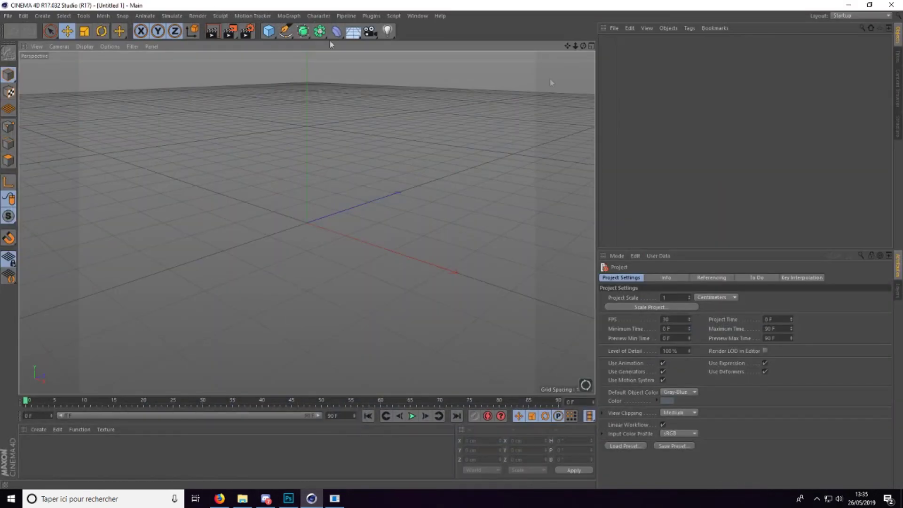
pyautogui.click(9, 19)
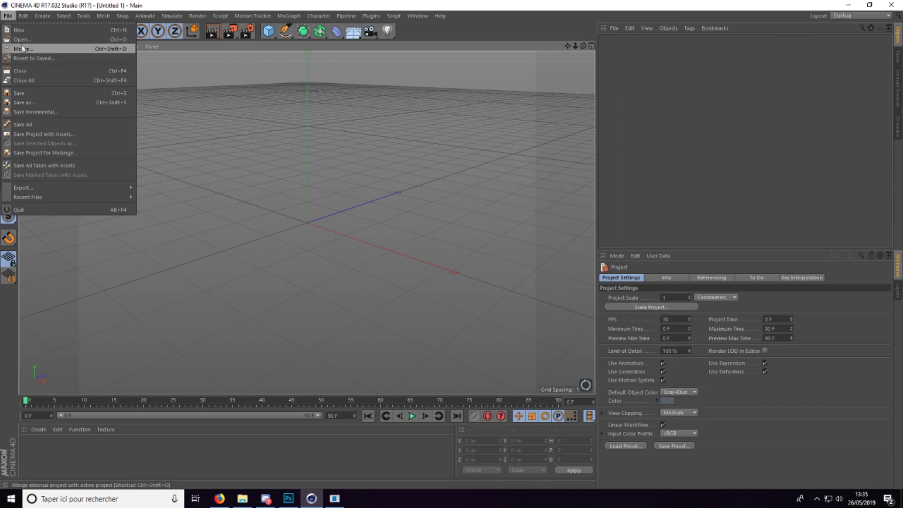
pyautogui.click(21, 37)
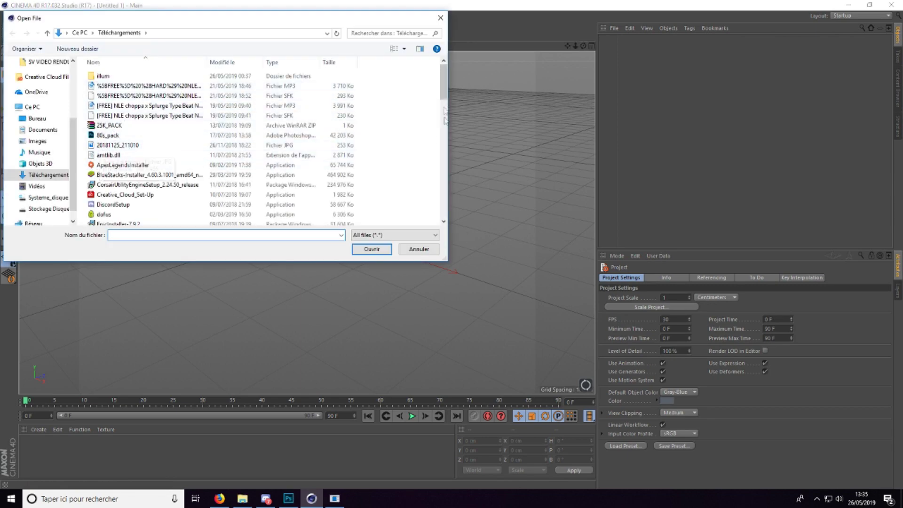
pyautogui.moveTo(445, 84); pyautogui.dragTo(445, 200)
pyautogui.click(147, 161)
pyautogui.doubleClick(147, 161)
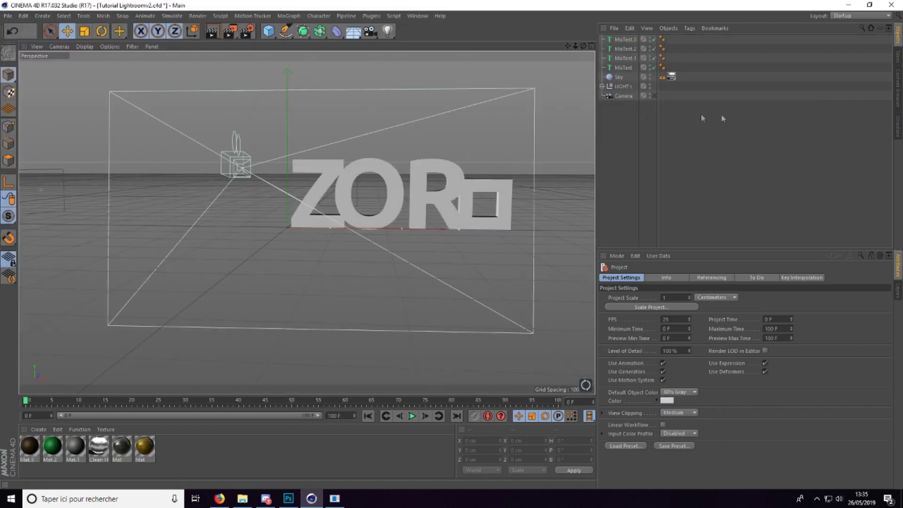
# Step: Delete the four MoText objects that form the ZORO text and make the scene's Camera the active view
pyautogui.moveTo(719, 73); pyautogui.dragTo(628, 33)
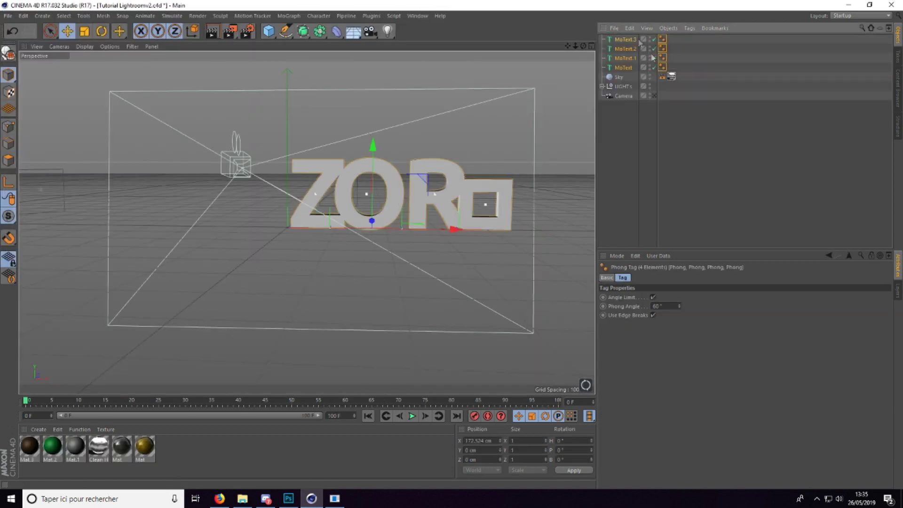
pyautogui.press('Delete')
pyautogui.click(650, 58)
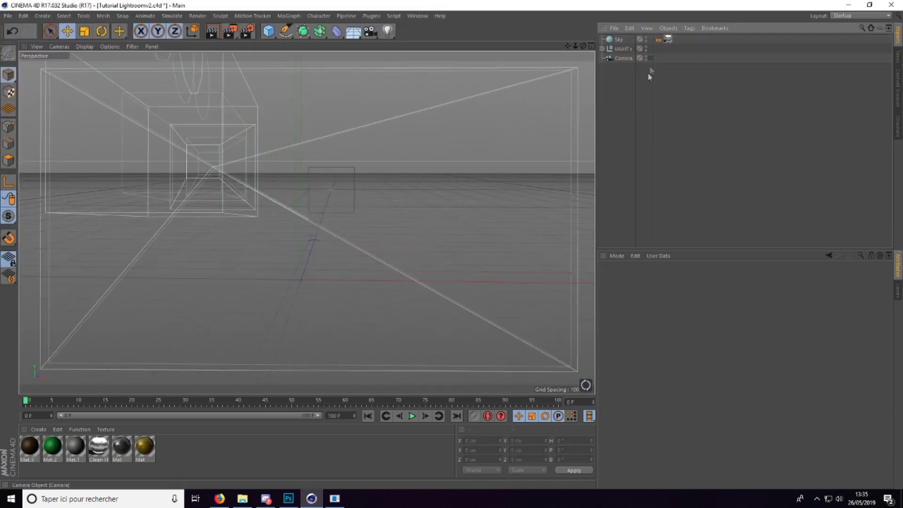
# Step: Merge the Illustrator file Sans titre-3 from CREATION PHOTOSHOP into the scene and move its outlines to about X 11.5 cm, Y 89 cm
pyautogui.click(8, 15)
pyautogui.moveTo(14, 18)
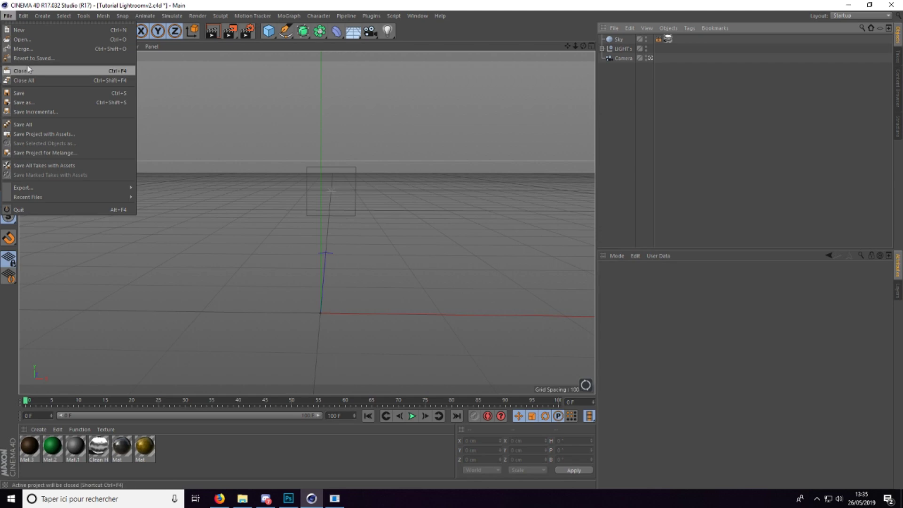
pyautogui.click(14, 50)
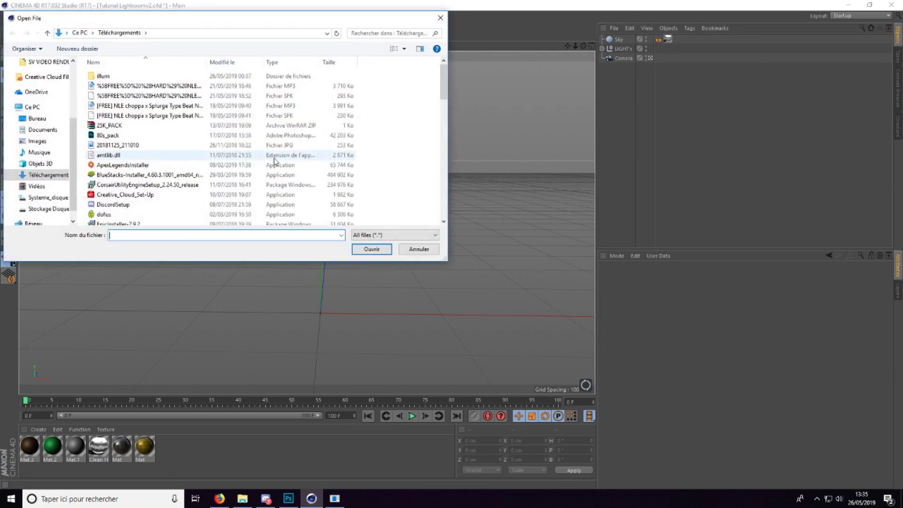
pyautogui.scroll(2, 42, 103)
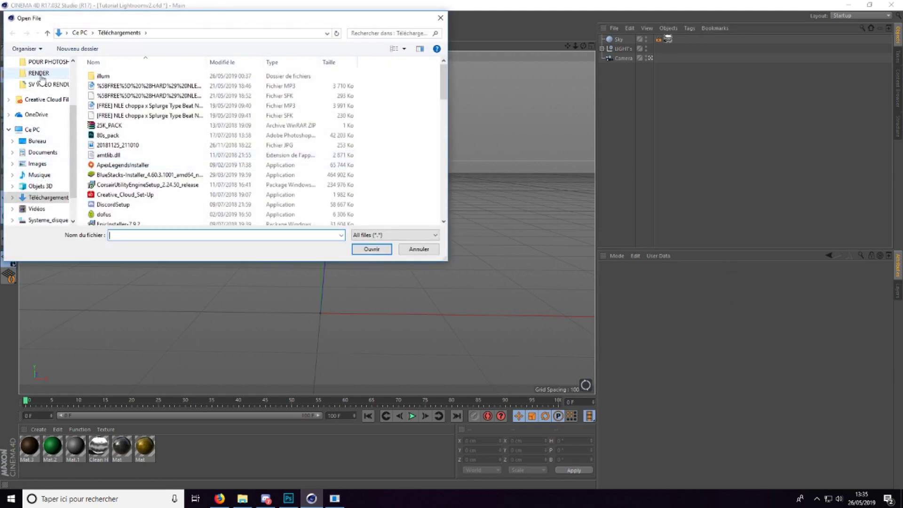
pyautogui.click(42, 74)
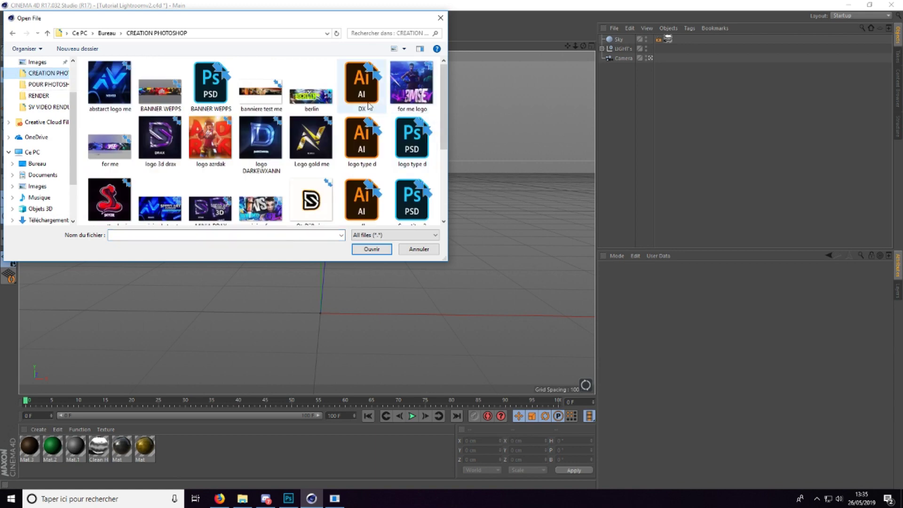
pyautogui.scroll(-1, 364, 121)
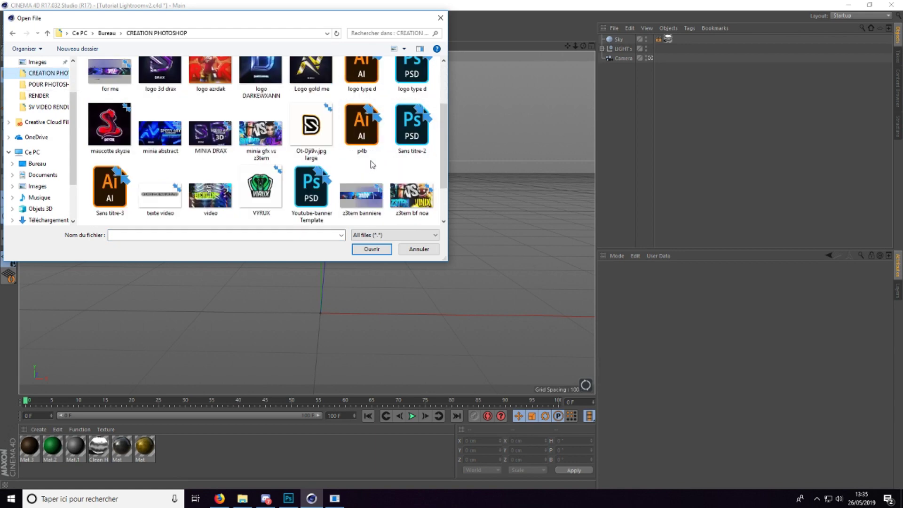
pyautogui.doubleClick(112, 184)
pyautogui.click(95, 272)
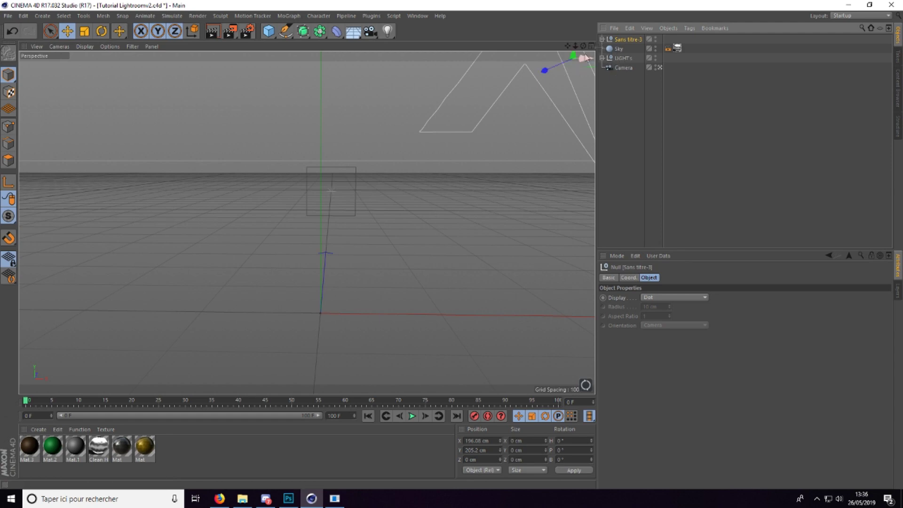
pyautogui.moveTo(588, 56); pyautogui.dragTo(332, 209)
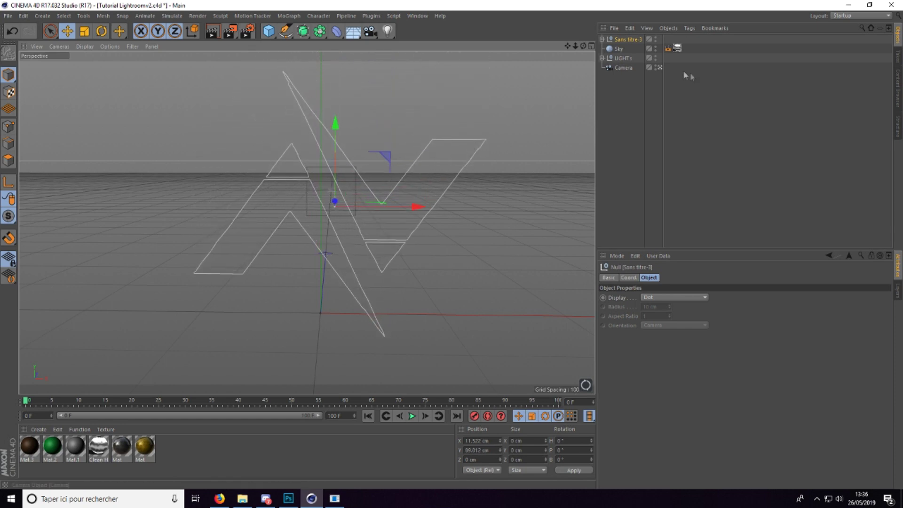
# Step: Expand the Sans titre-3 group to reveal its paths and add seven Extrude objects to the scene
pyautogui.click(602, 40)
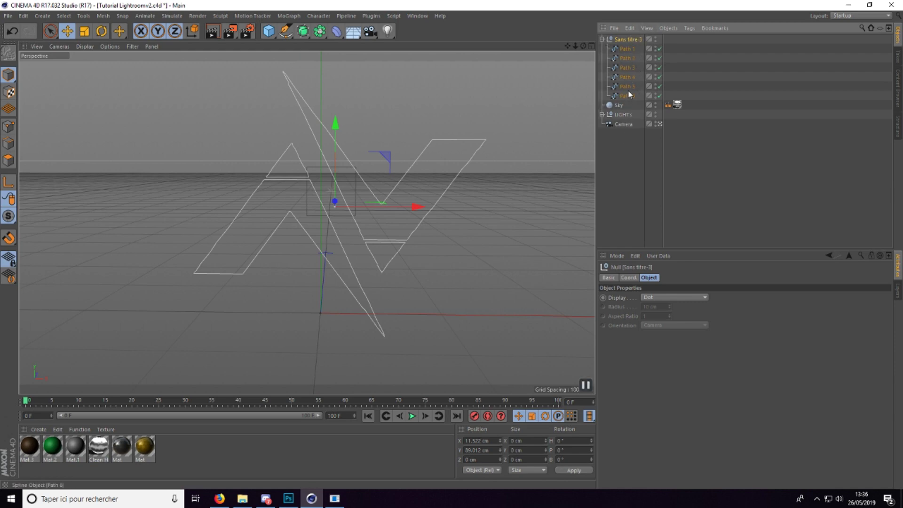
pyautogui.click(303, 31)
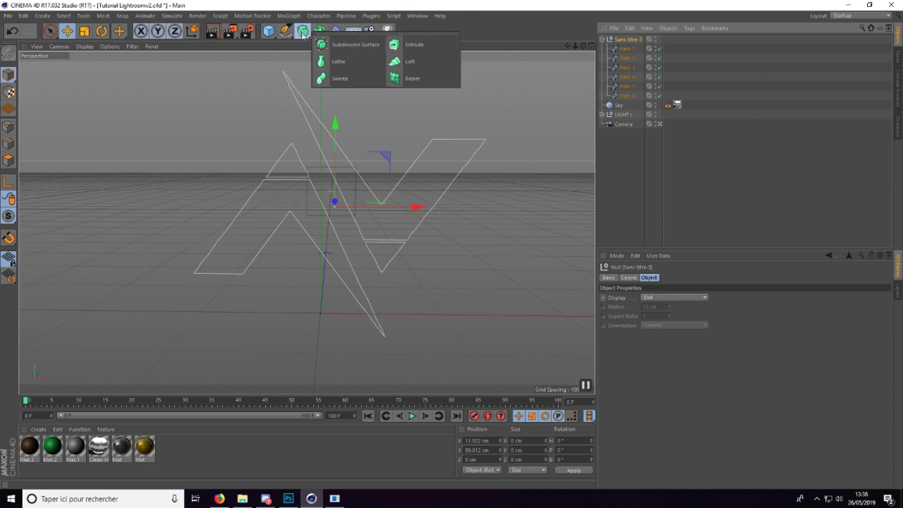
pyautogui.click(398, 45)
pyautogui.click(303, 31)
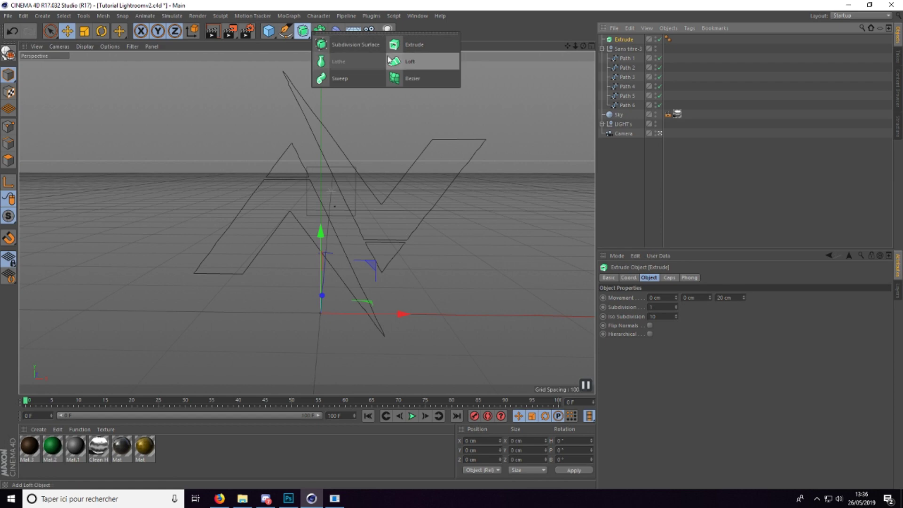
pyautogui.click(398, 46)
pyautogui.click(303, 31)
pyautogui.click(398, 45)
pyautogui.click(303, 31)
pyautogui.click(398, 45)
pyautogui.click(303, 31)
pyautogui.click(399, 46)
pyautogui.click(303, 31)
pyautogui.click(398, 45)
pyautogui.click(303, 31)
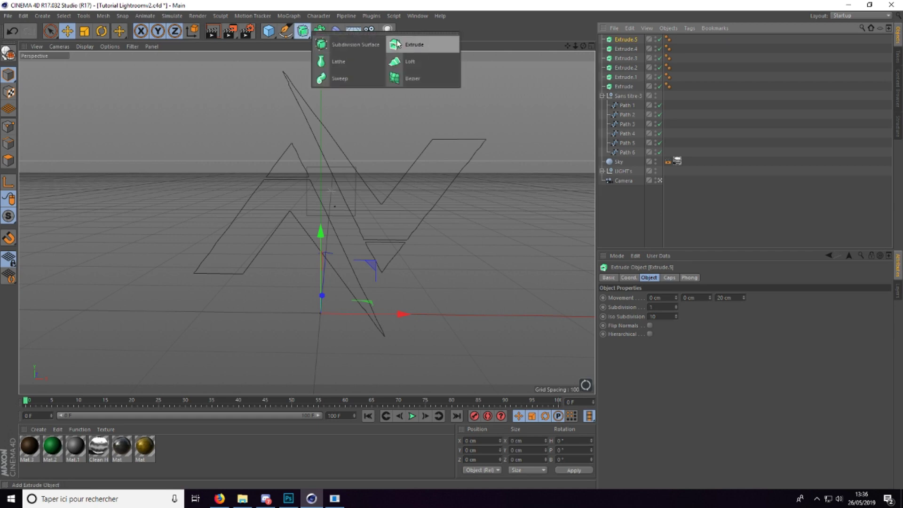
pyautogui.click(399, 45)
# Step: Move the Extrude objects for the logo pieces into the Sans titre-3 group
pyautogui.moveTo(626, 86); pyautogui.dragTo(628, 96)
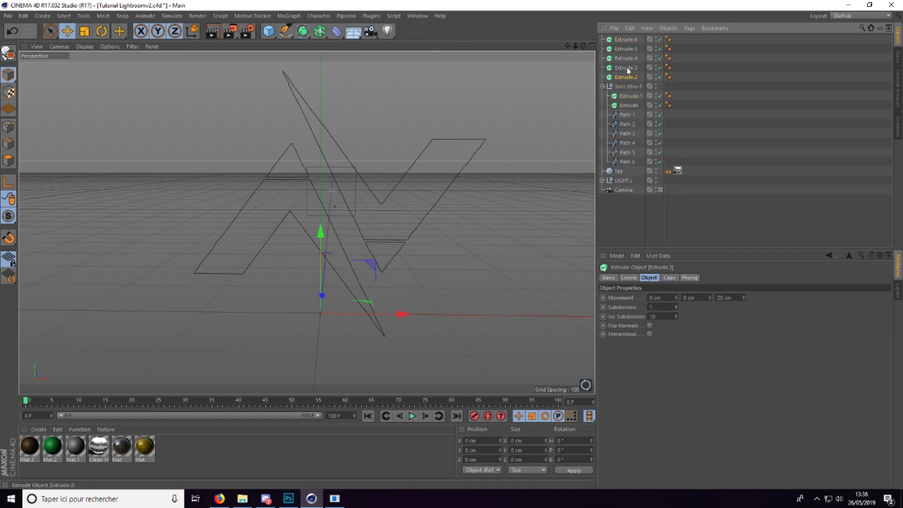
pyautogui.moveTo(622, 89); pyautogui.dragTo(625, 68)
pyautogui.click(623, 42)
# Step: Nest Path 1 to Path 6 each under its own Extrude object and delete the surplus Extrude
pyautogui.moveTo(629, 113); pyautogui.dragTo(628, 96)
pyautogui.moveTo(626, 134); pyautogui.dragTo(627, 79)
pyautogui.moveTo(632, 154); pyautogui.dragTo(630, 68)
pyautogui.moveTo(629, 163); pyautogui.dragTo(628, 56)
pyautogui.click(628, 49)
pyautogui.press('Delete')
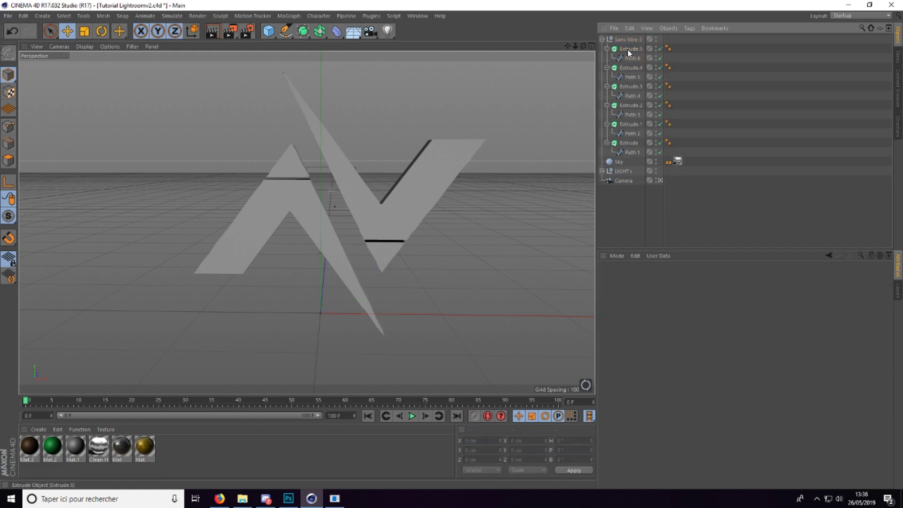
# Step: Set the Z extrusion movement of the logo's small upper triangle, Extrude.4, to 70 cm
pyautogui.moveTo(583, 45); pyautogui.dragTo(503, 65)
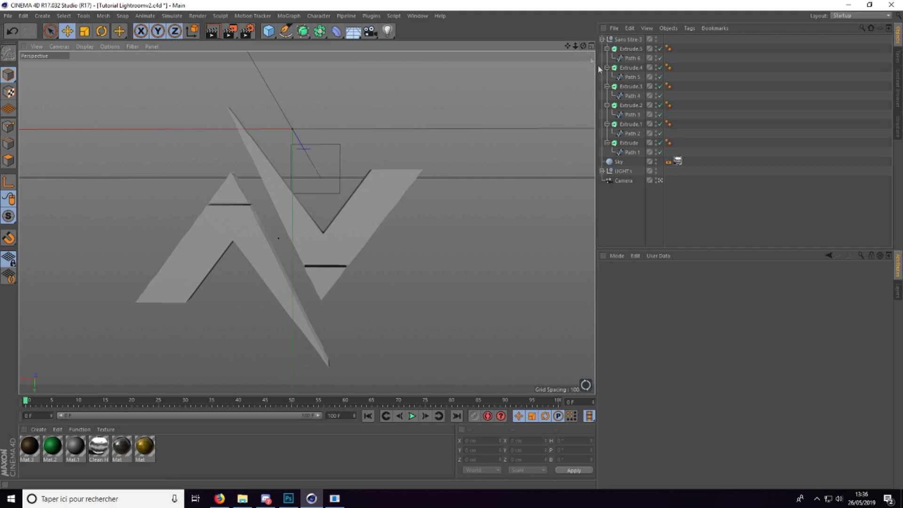
pyautogui.click(630, 68)
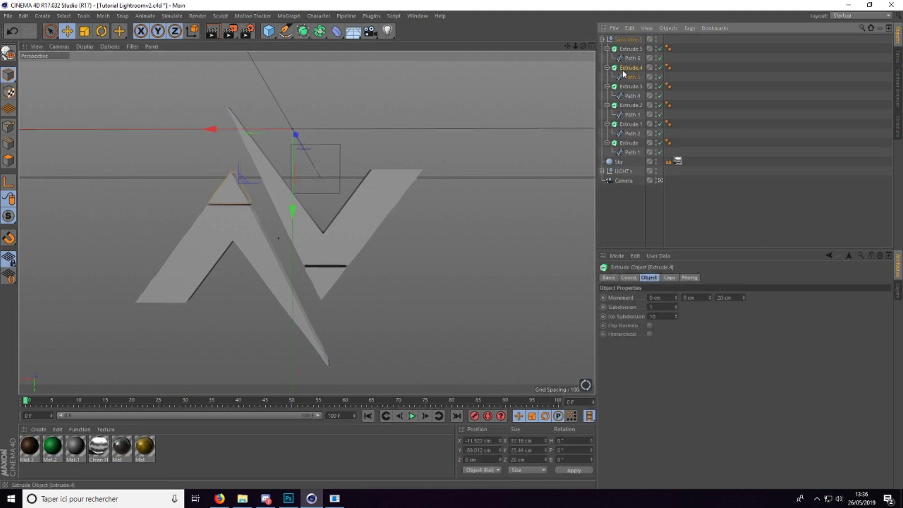
pyautogui.click(728, 298)
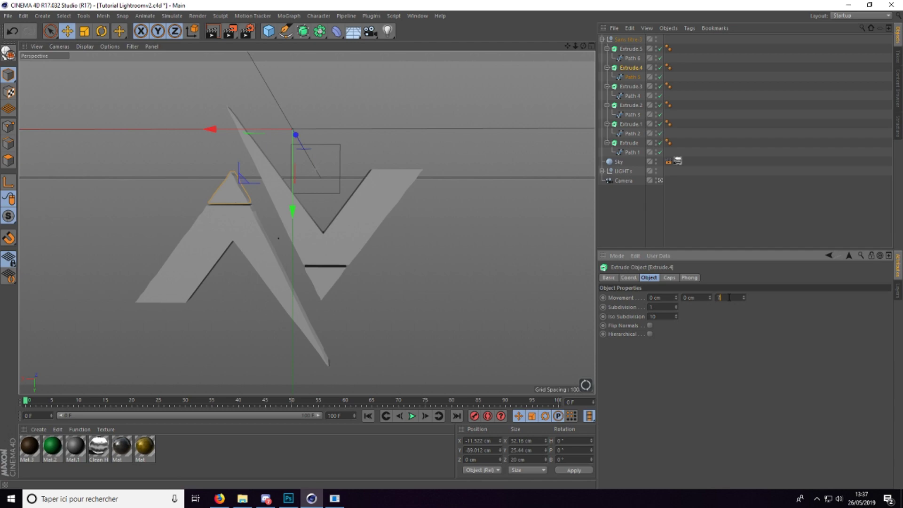
pyautogui.write('70')
pyautogui.press('Return')
# Step: Rotate the extruded upper triangle by about 5.2° in heading
pyautogui.moveTo(584, 47)
pyautogui.mouseDown()
pyautogui.moveTo(527, 54)
pyautogui.moveTo(587, 41)
pyautogui.moveTo(591, 49)
pyautogui.mouseUp()
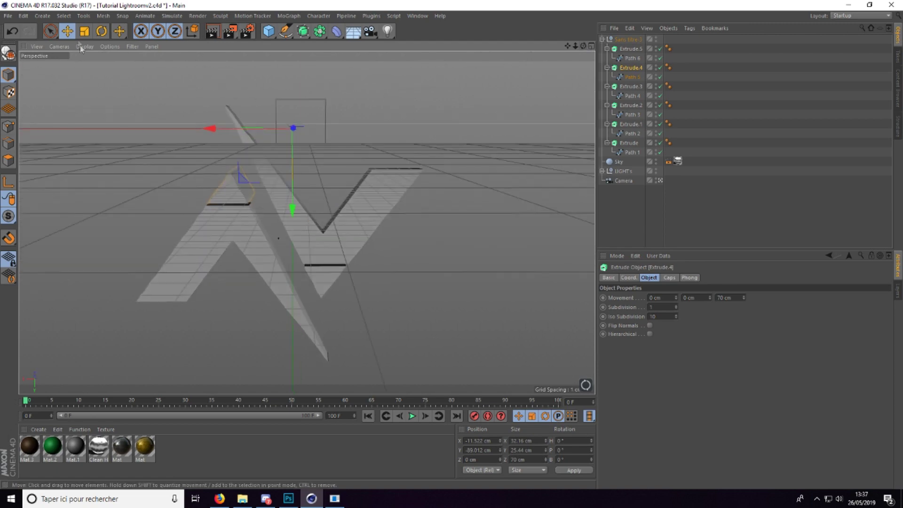
pyautogui.click(104, 31)
pyautogui.moveTo(312, 129); pyautogui.dragTo(282, 126)
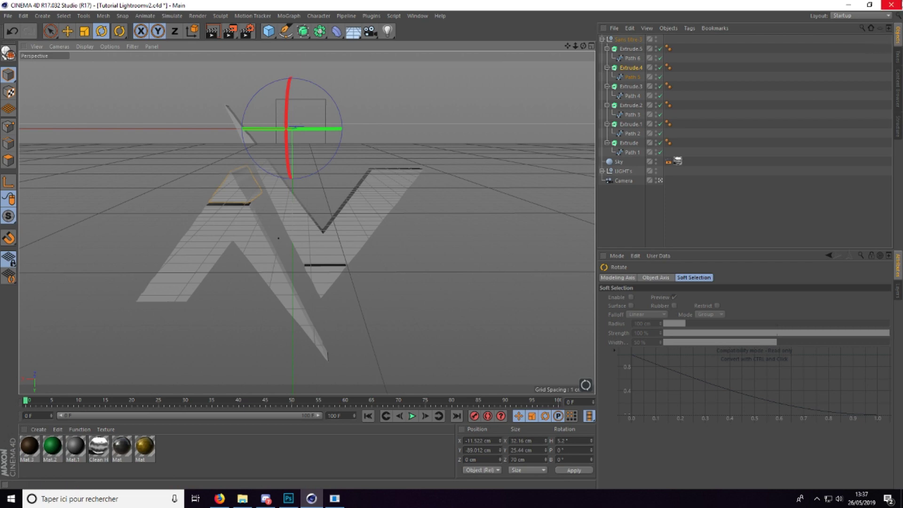
# Step: Quit Cinema 4D and return to the red and black wallpaper document Sans titre-1 in Photoshop
pyautogui.click(891, 5)
pyautogui.click(458, 285)
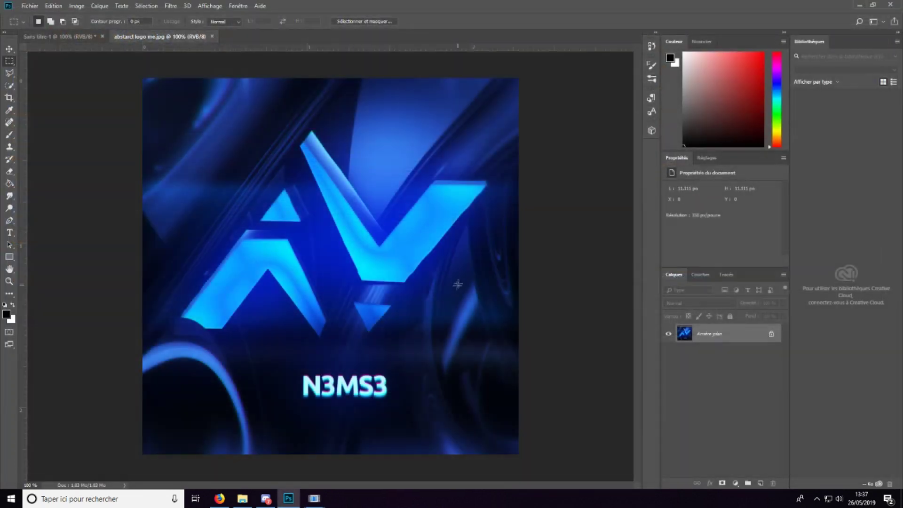
pyautogui.click(38, 37)
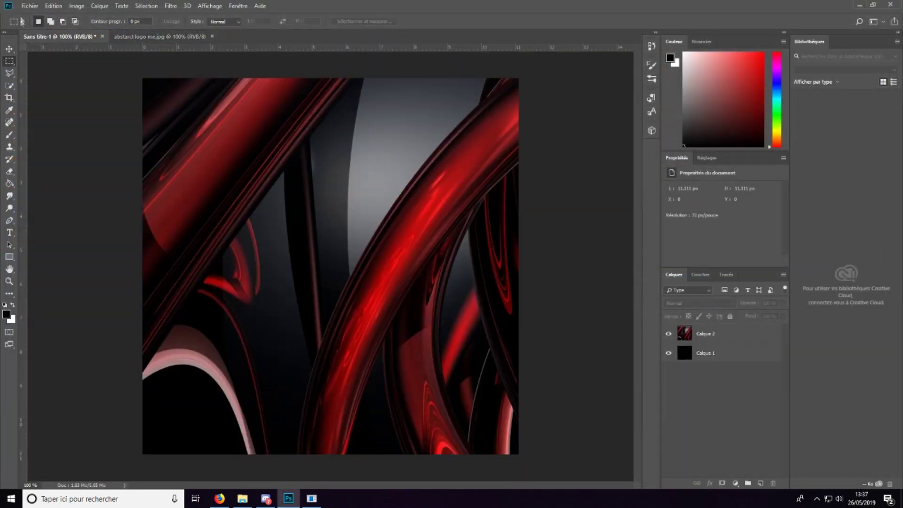
# Step: Embed the file abstratc 3d n from the RENDER folder into the wallpaper document at its default placement
pyautogui.click(30, 6)
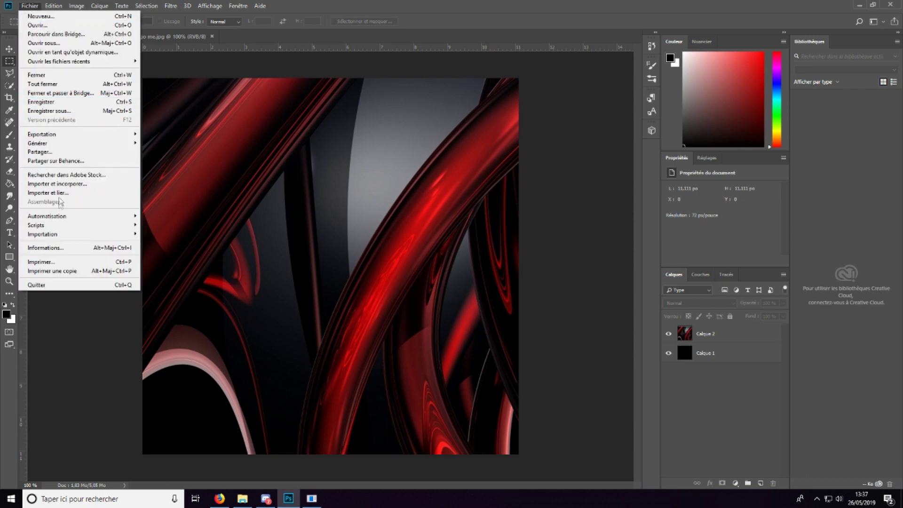
pyautogui.click(59, 184)
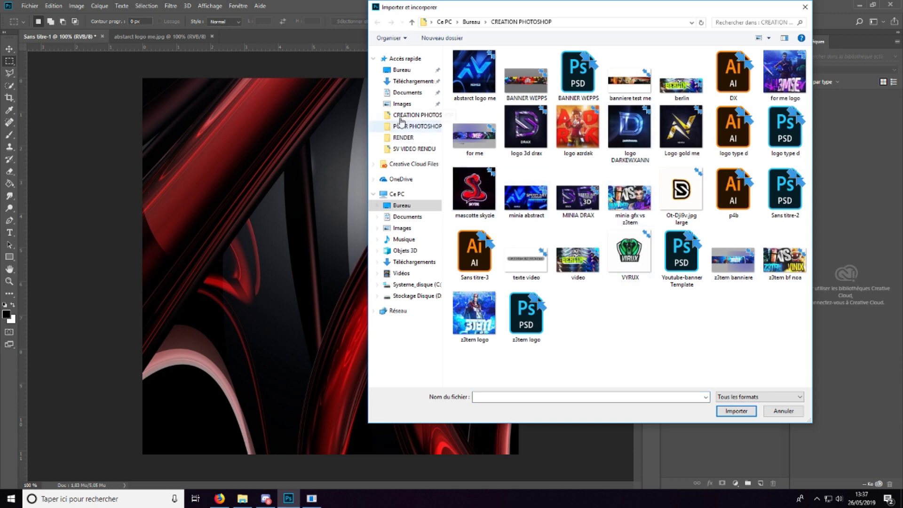
pyautogui.click(424, 137)
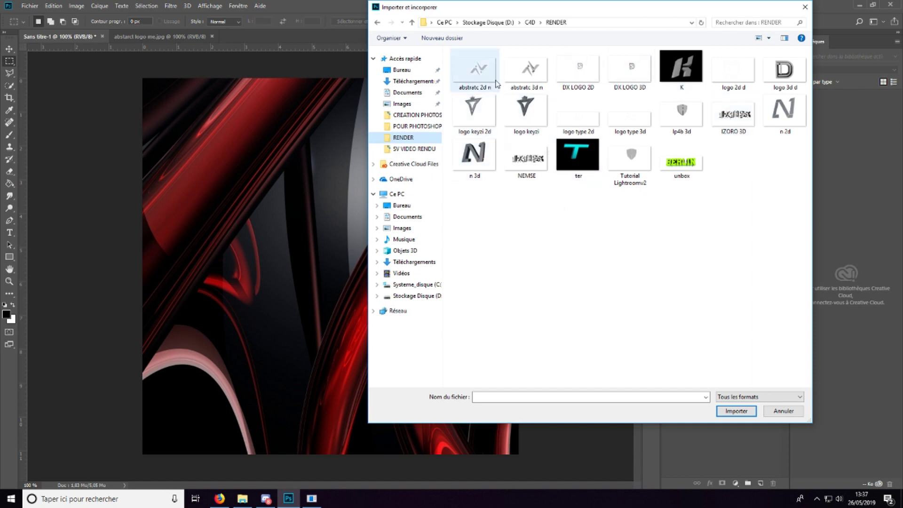
pyautogui.click(528, 82)
pyautogui.click(736, 410)
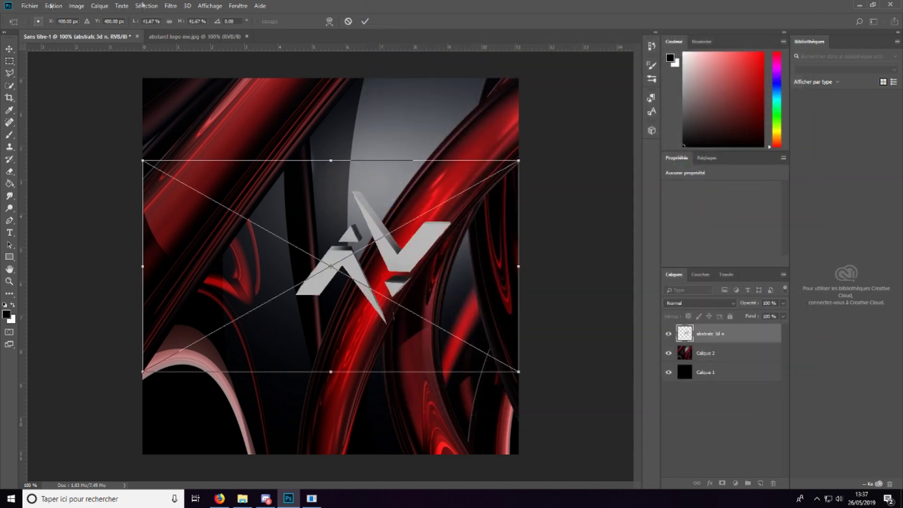
pyautogui.click(365, 21)
# Step: Embed the file abstratc 2d n above the abstratc 3d n layer at its default placement
pyautogui.click(30, 5)
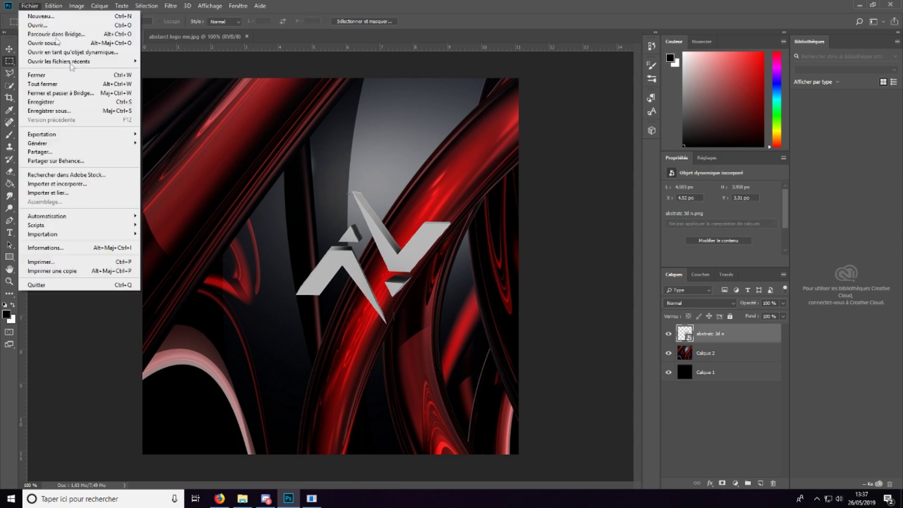
pyautogui.click(64, 183)
pyautogui.press('Return')
pyautogui.press('Return')
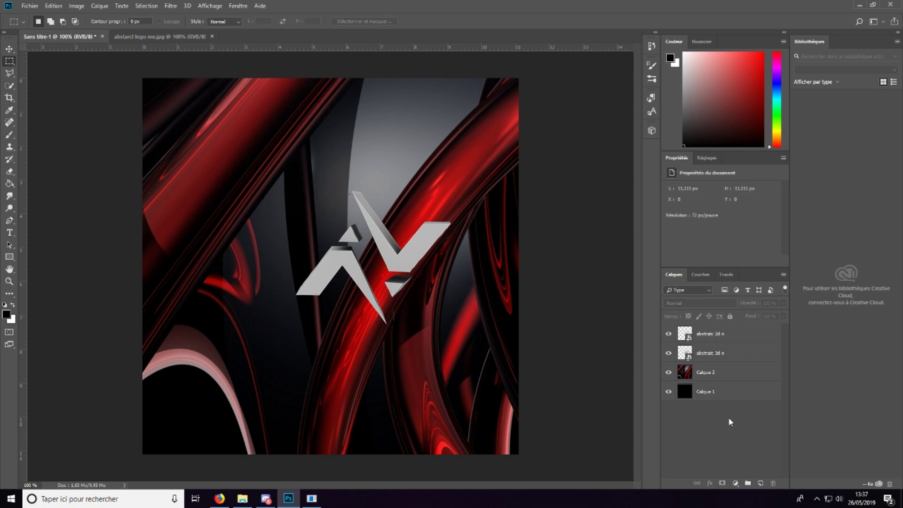
# Step: Scale the abstratc 2d n and abstratc 3d n layers together to about 209% and centre them on the canvas
pyautogui.click(715, 356)
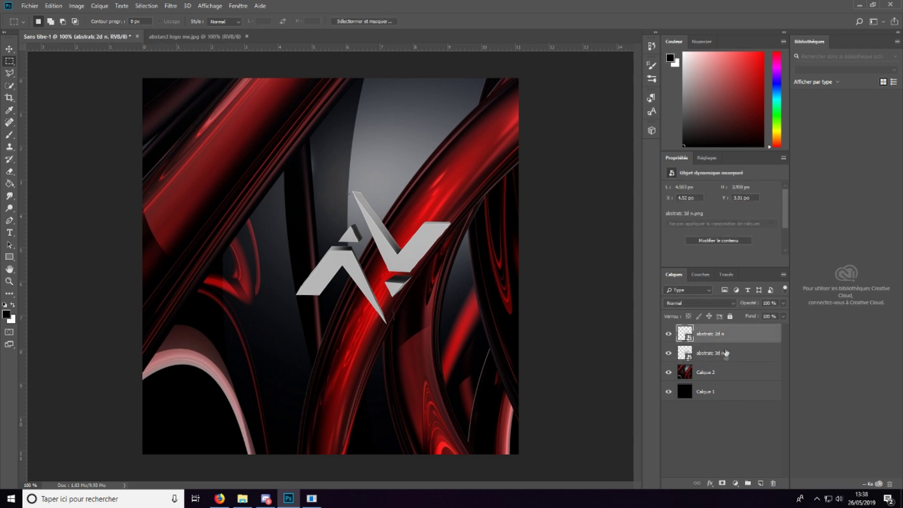
pyautogui.click(723, 372)
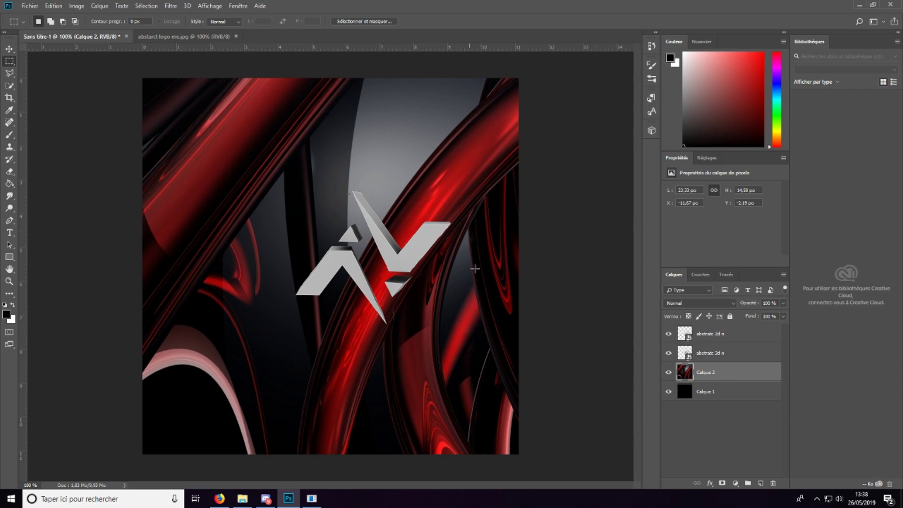
pyautogui.click(729, 340)
pyautogui.click(728, 353)
pyautogui.keyDown('shift'); pyautogui.click(735, 338); pyautogui.keyUp('shift')
pyautogui.click(9, 49)
pyautogui.hotkey('ctrl', 't')
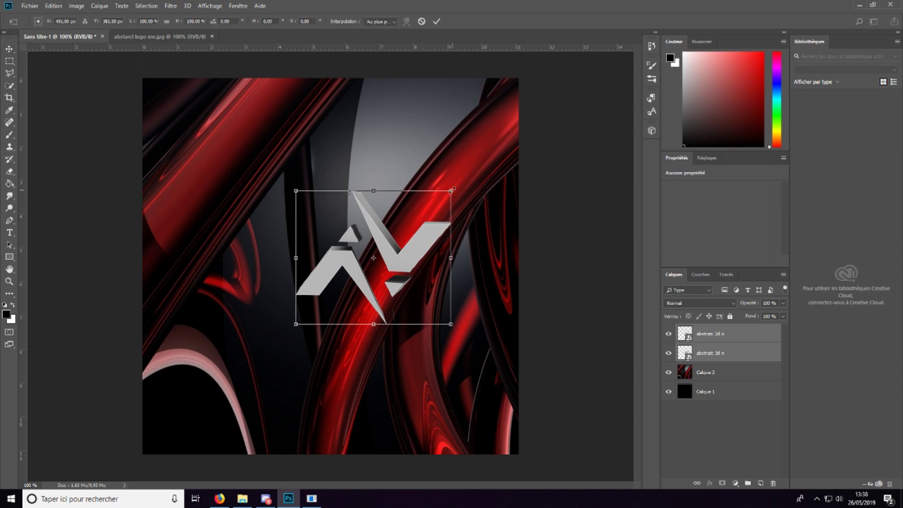
pyautogui.moveTo(452, 190); pyautogui.dragTo(677, 10)
pyautogui.moveTo(484, 106); pyautogui.dragTo(345, 256)
pyautogui.moveTo(547, 84); pyautogui.dragTo(484, 137)
pyautogui.moveTo(385, 231); pyautogui.dragTo(394, 219)
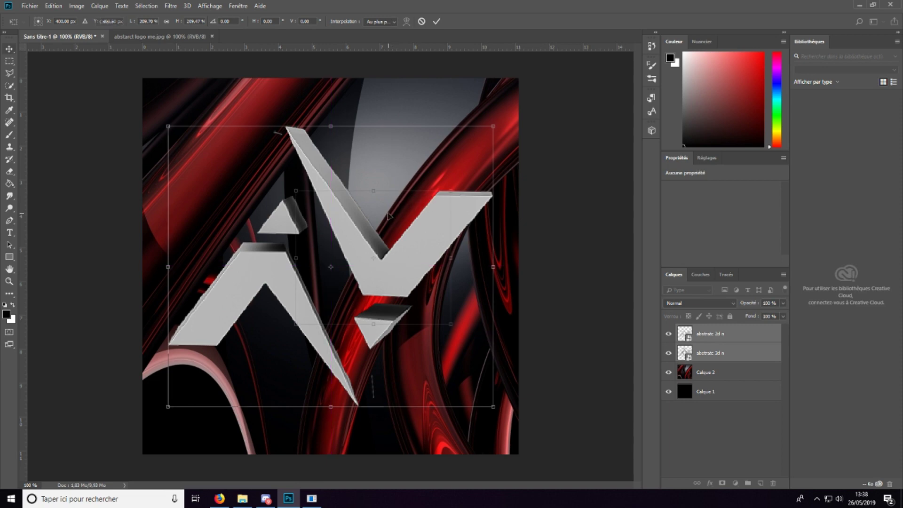
pyautogui.press('Return')
pyautogui.click(729, 443)
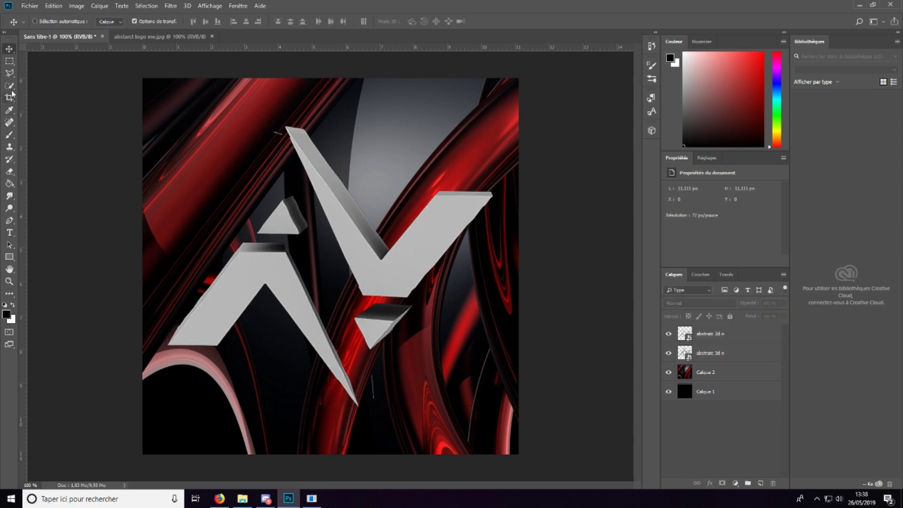
# Step: Rasterize the abstratc 2d n and abstratc 3d n smart objects to make them editable with the Eraser
pyautogui.click(9, 171)
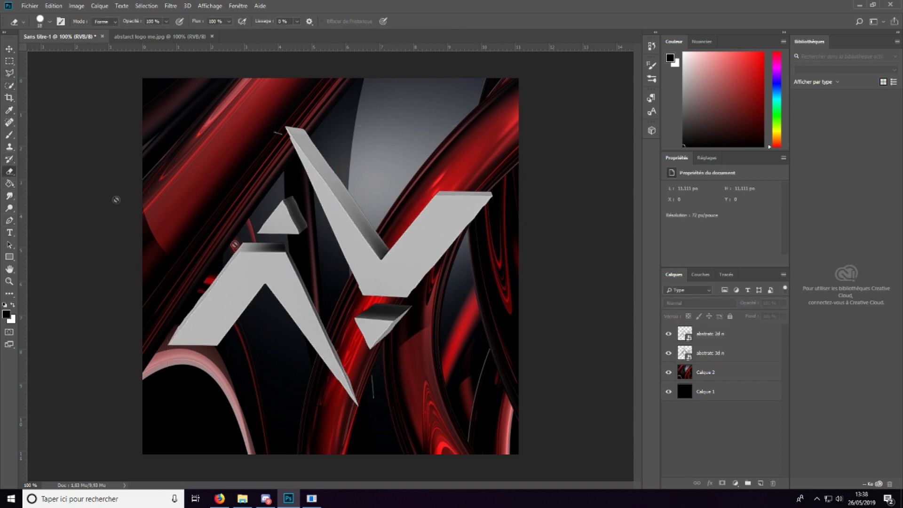
pyautogui.click(737, 333)
pyautogui.click(376, 389)
pyautogui.click(435, 191)
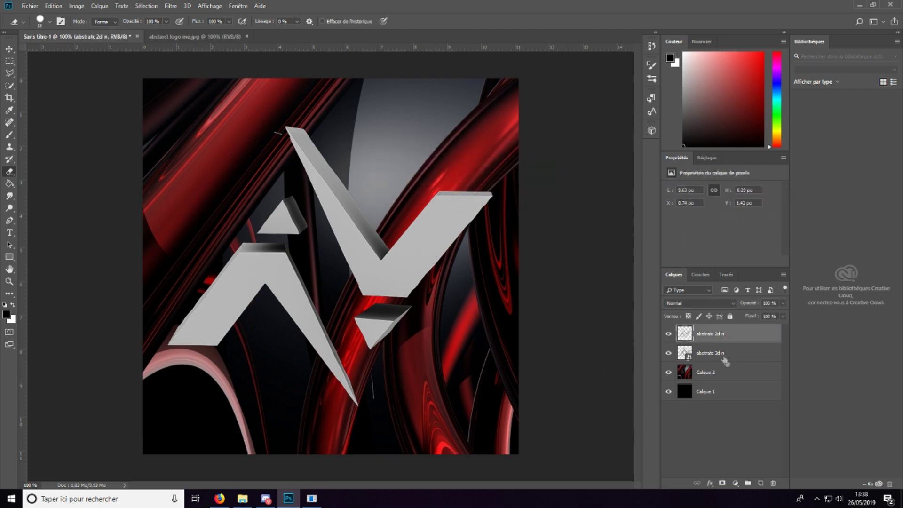
pyautogui.click(708, 353)
pyautogui.click(381, 390)
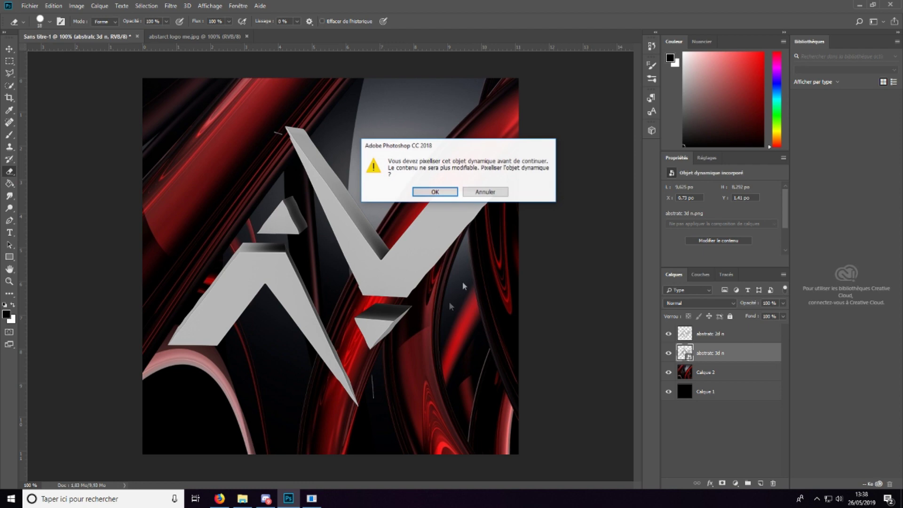
pyautogui.click(432, 191)
# Step: Erase the stray thin lines near the logo's lower point and upper tip on the abstratc 3d n layer
pyautogui.moveTo(369, 393); pyautogui.dragTo(371, 403)
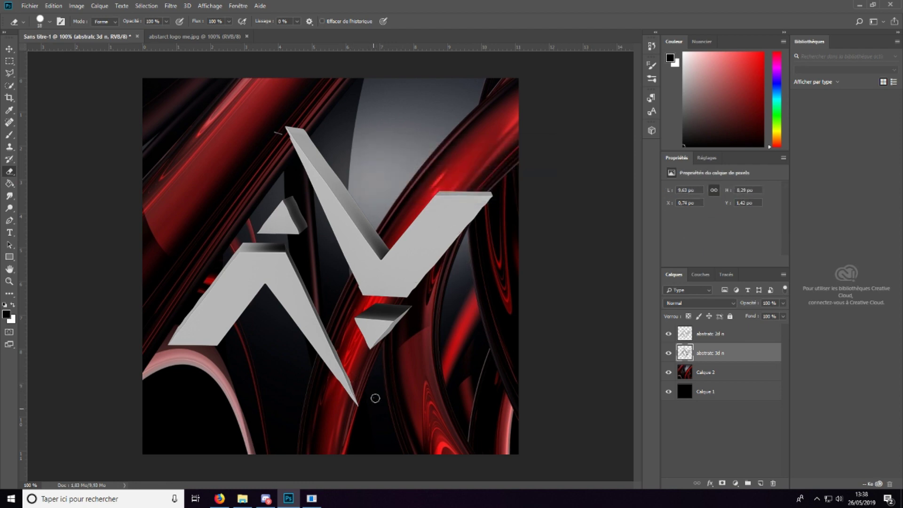
pyautogui.click(695, 335)
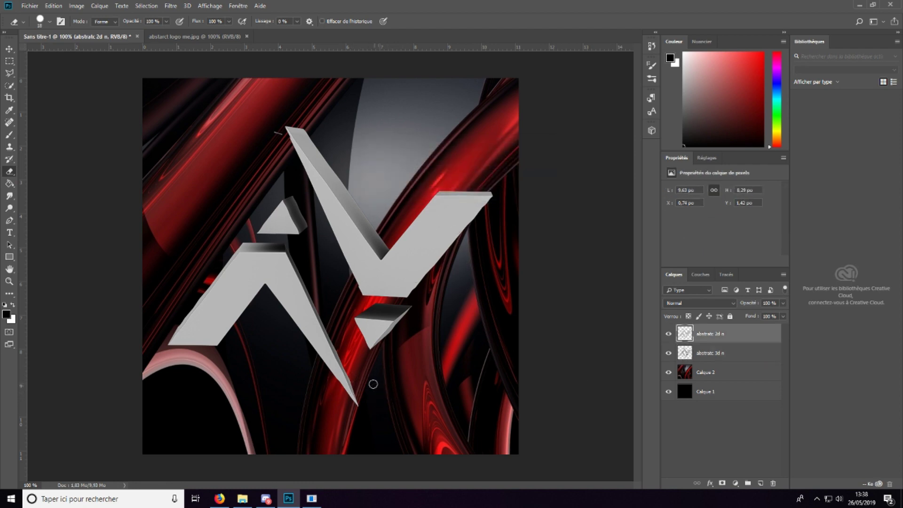
pyautogui.click(704, 355)
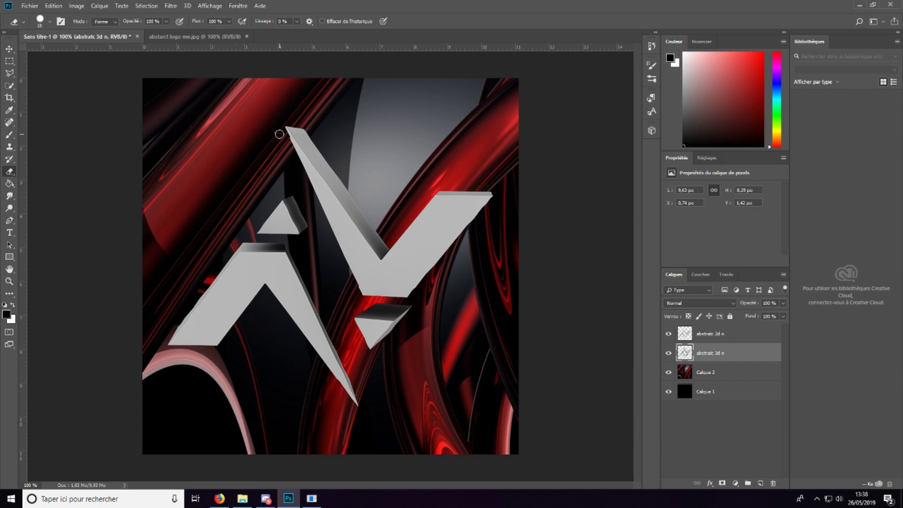
pyautogui.click(725, 335)
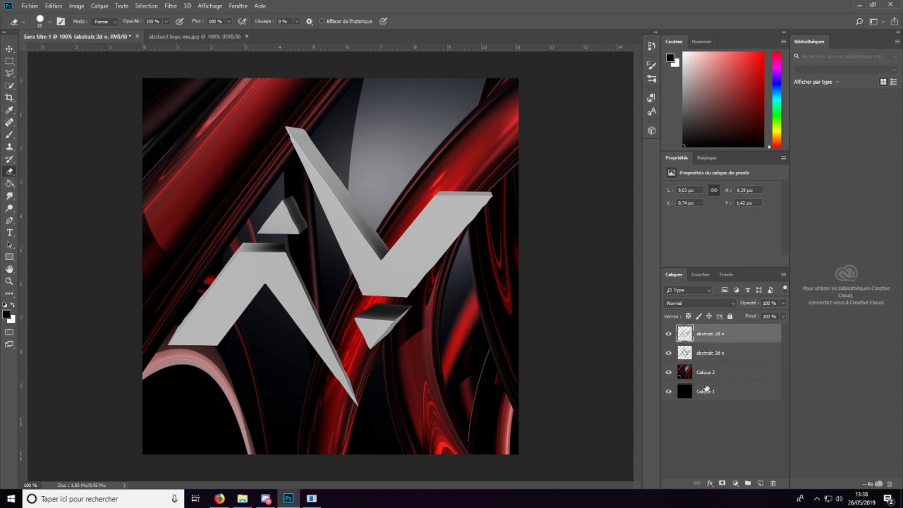
# Step: Turn the Calque 2 wallpaper greyscale by setting its Hue/Saturation saturation to -100
pyautogui.click(707, 375)
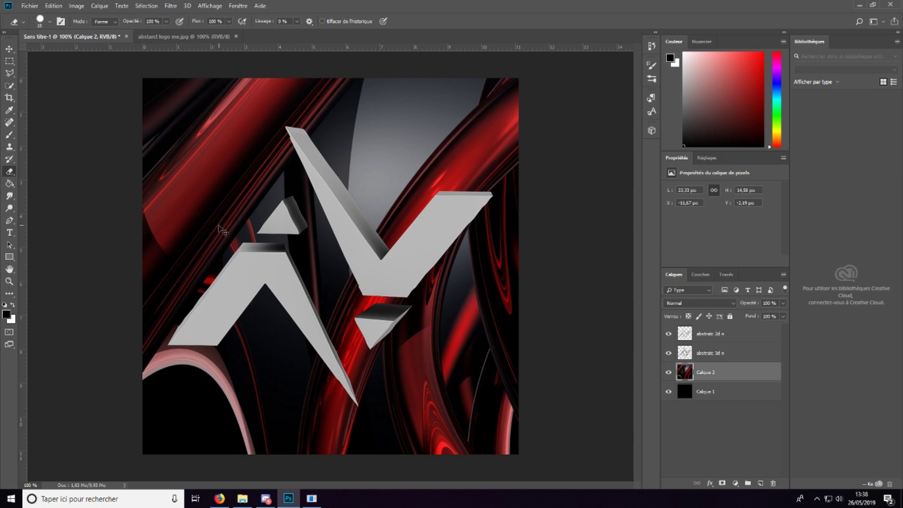
pyautogui.hotkey('ctrl', 'u')
pyautogui.moveTo(492, 184); pyautogui.dragTo(447, 188)
pyautogui.click(603, 116)
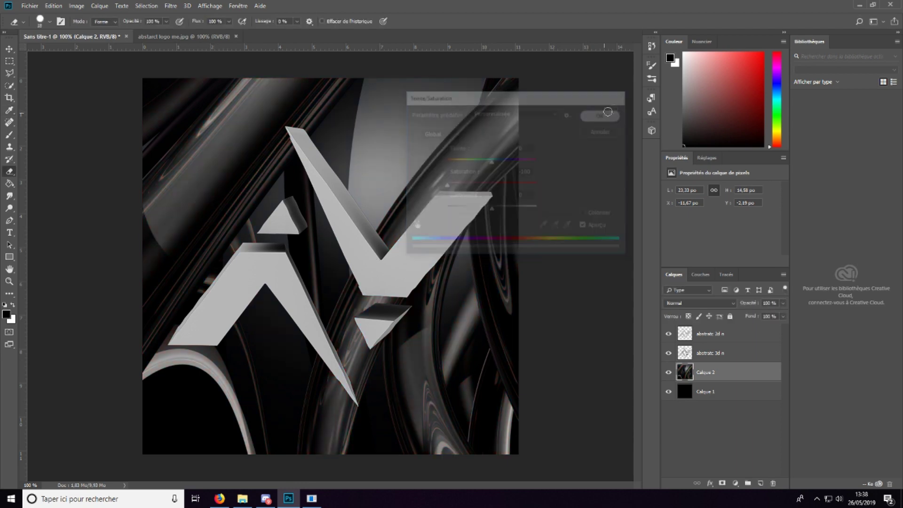
# Step: Hide the abstratc 2d n layer and give abstratc 3d n the dark grey preset style with inner glow, colour overlay and drop shadow
pyautogui.click(757, 358)
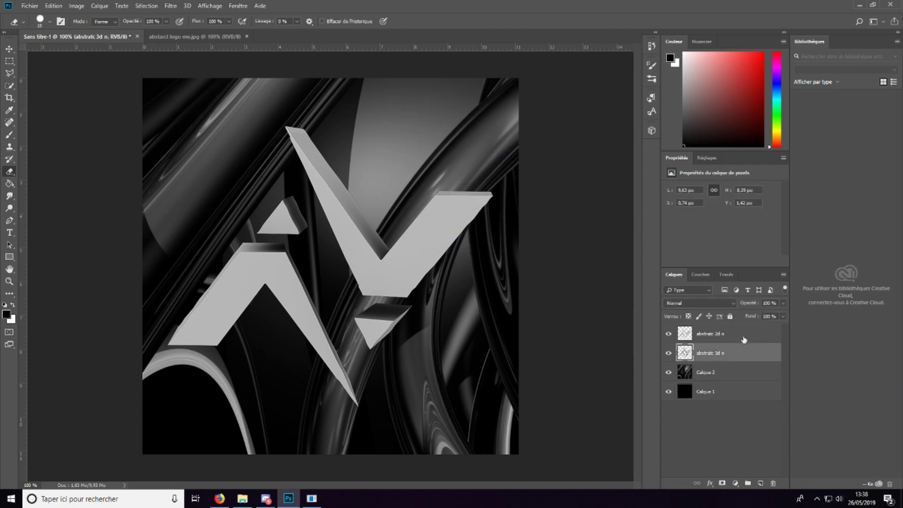
pyautogui.click(668, 334)
pyautogui.doubleClick(736, 354)
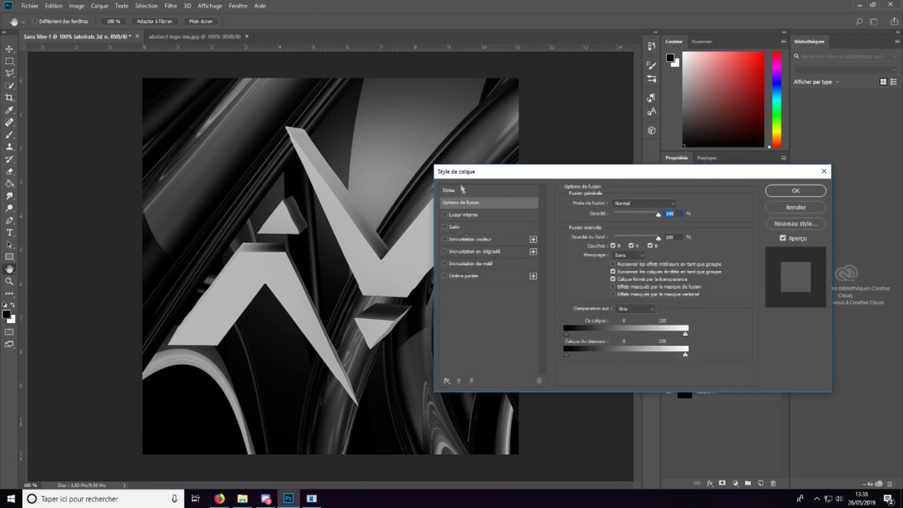
pyautogui.click(507, 192)
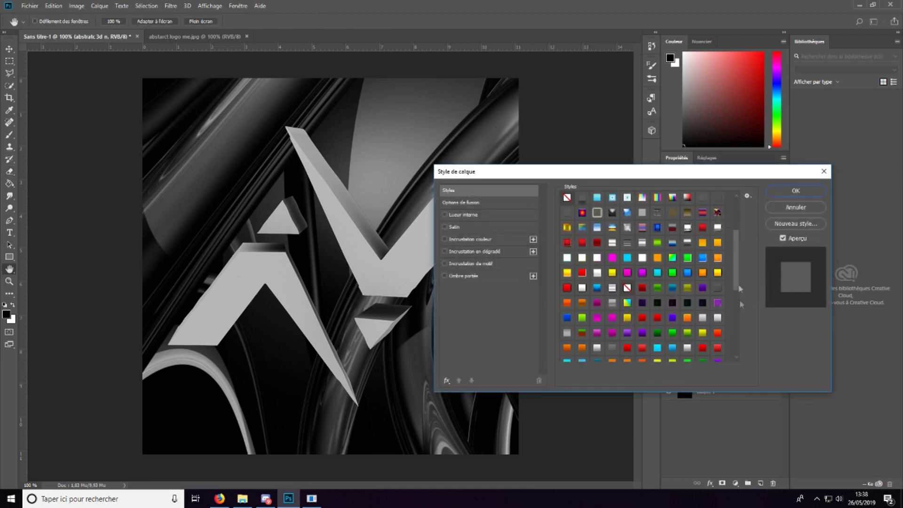
pyautogui.moveTo(736, 235); pyautogui.dragTo(739, 349)
pyautogui.click(716, 354)
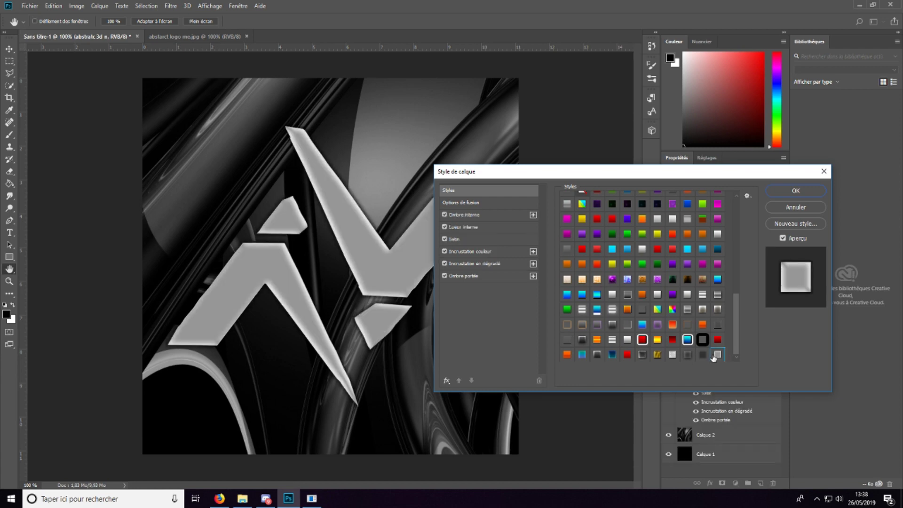
pyautogui.click(703, 356)
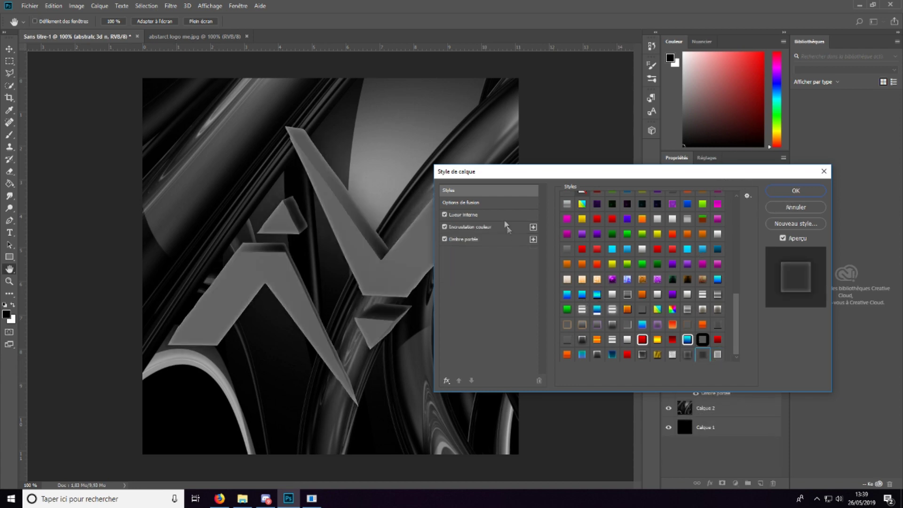
# Step: Review the inner glow, colour overlay and drop shadow settings of abstratc 3d n, accept the layer style and collapse its effects list
pyautogui.click(495, 211)
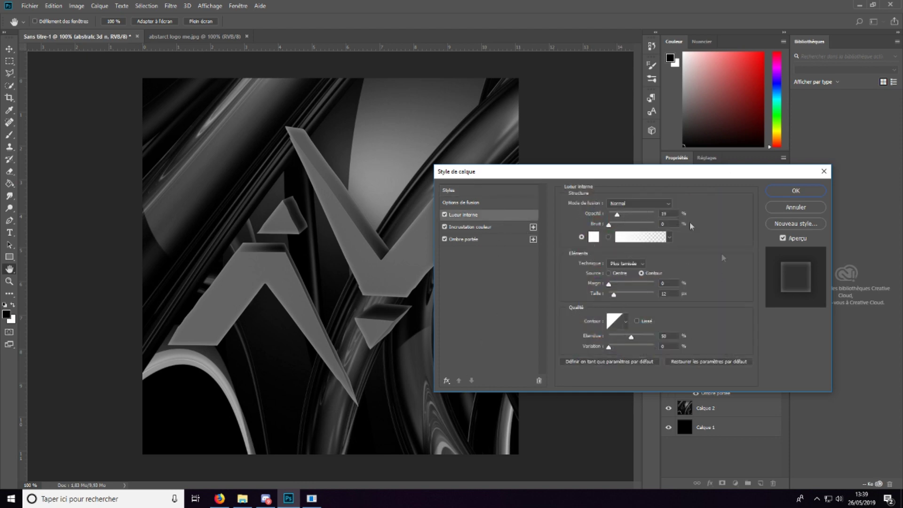
pyautogui.click(489, 230)
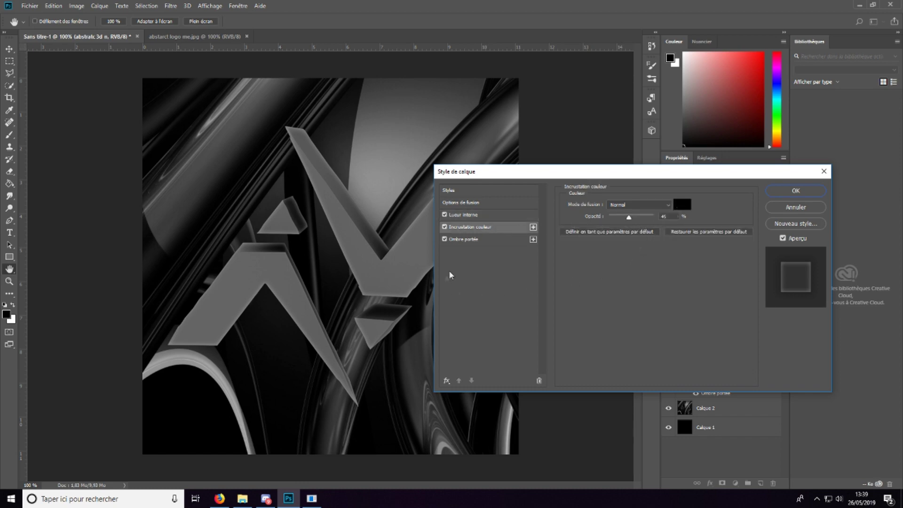
pyautogui.click(489, 241)
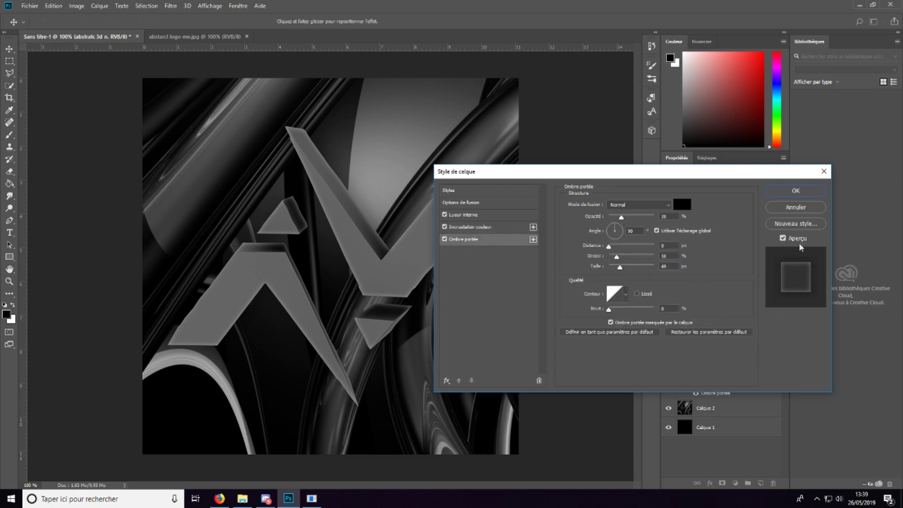
pyautogui.click(799, 195)
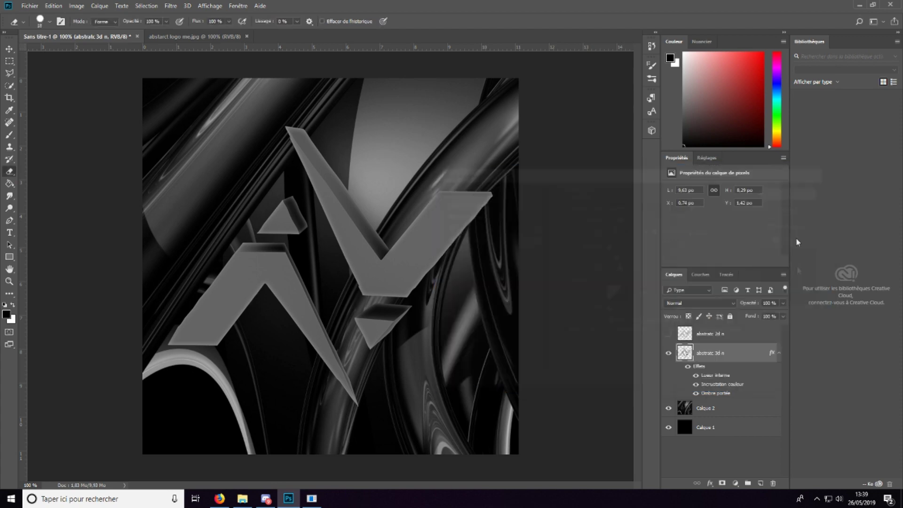
pyautogui.click(779, 353)
# Step: Show the abstratc 2d n layer and give it the light grey preset style, the last one in the styles library
pyautogui.click(750, 338)
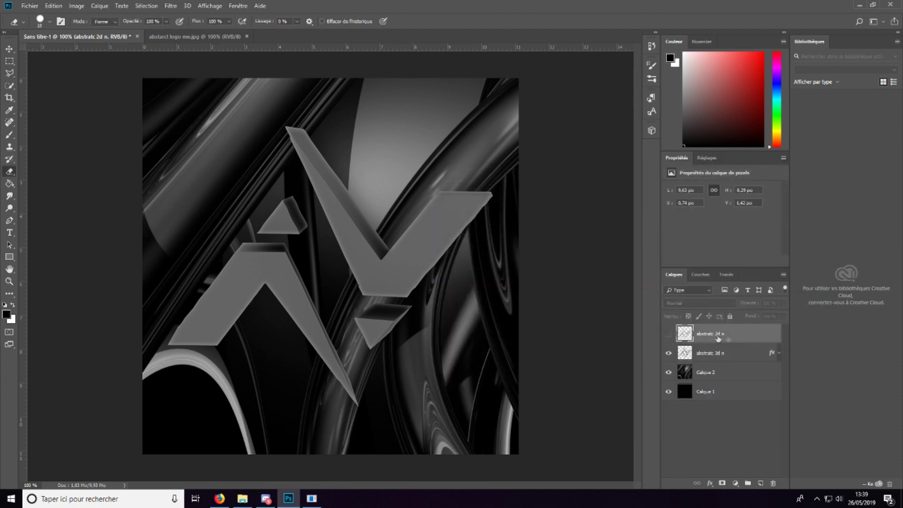
pyautogui.click(668, 334)
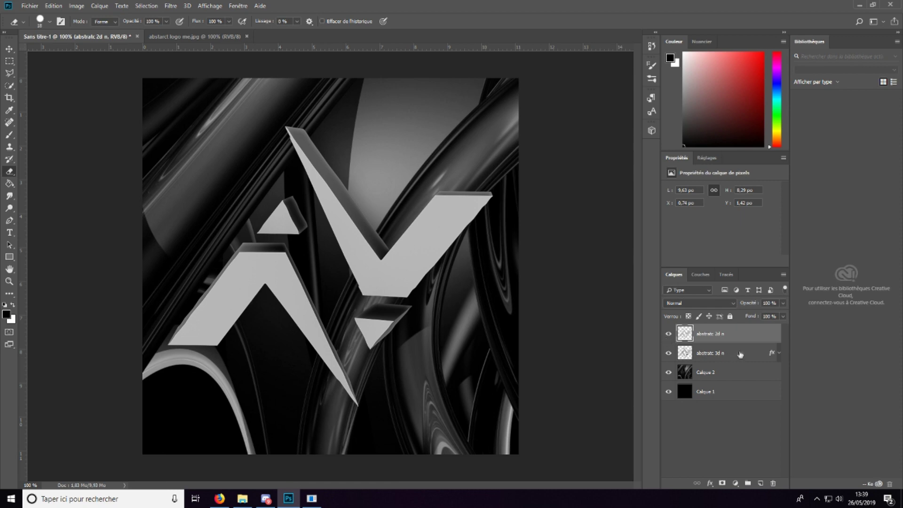
pyautogui.doubleClick(736, 339)
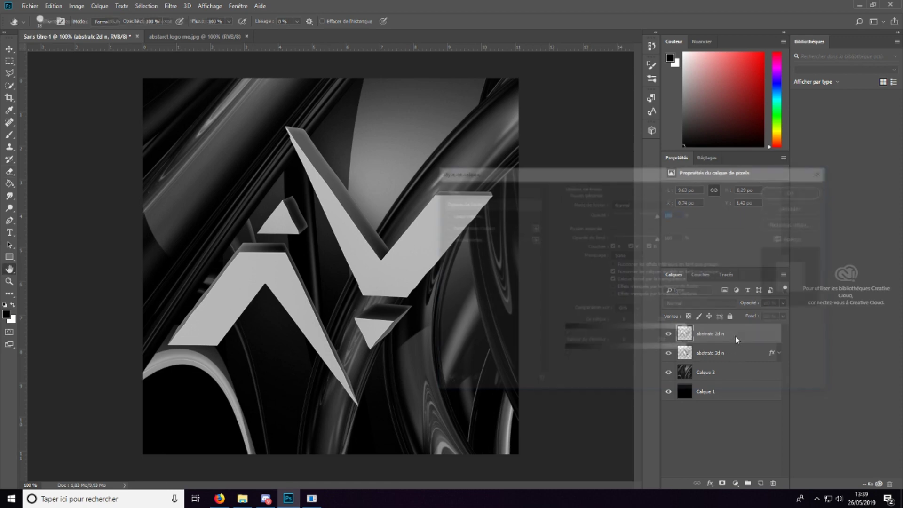
pyautogui.click(449, 190)
pyautogui.moveTo(737, 239); pyautogui.dragTo(737, 350)
pyautogui.click(717, 355)
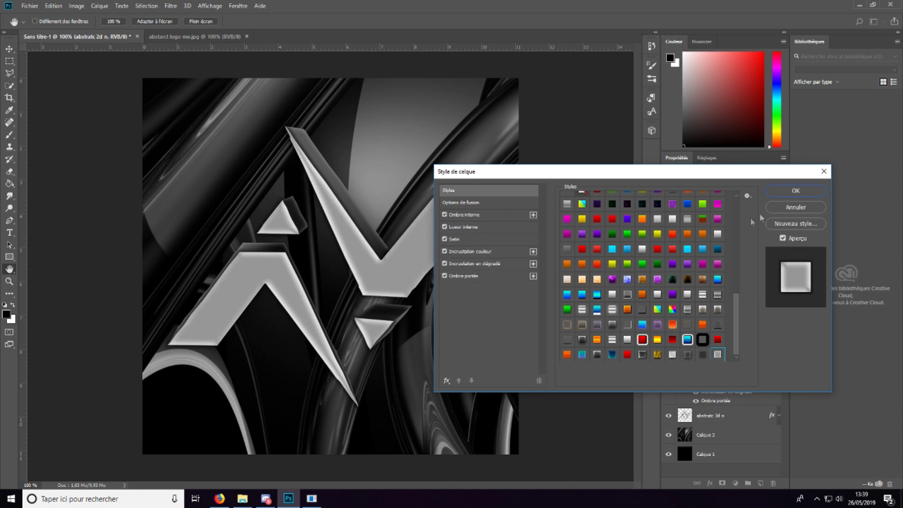
# Step: Review the inner shadow, inner glow and satin settings of the abstratc 2d n layer style
pyautogui.click(480, 216)
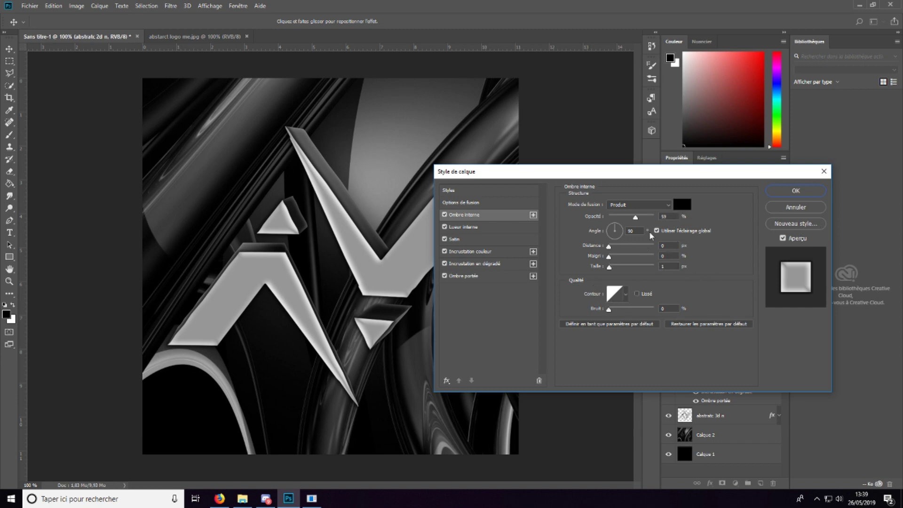
pyautogui.click(473, 230)
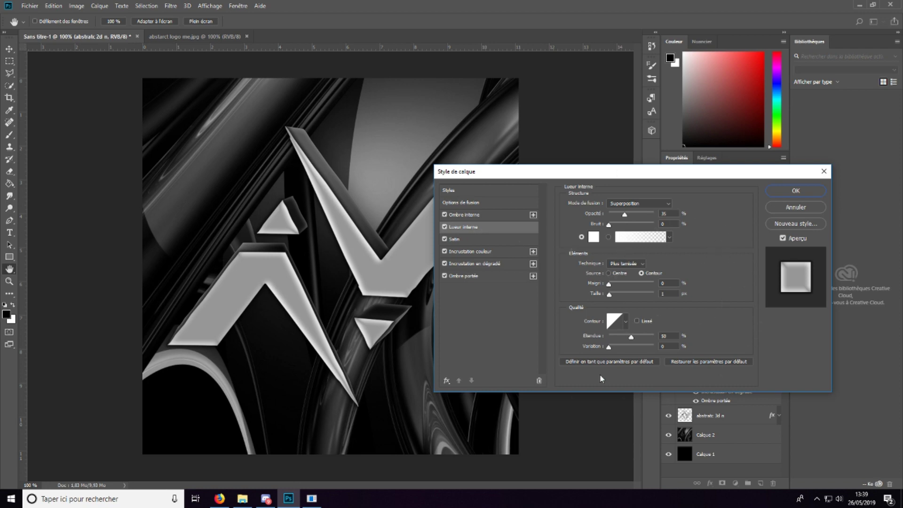
pyautogui.click(479, 240)
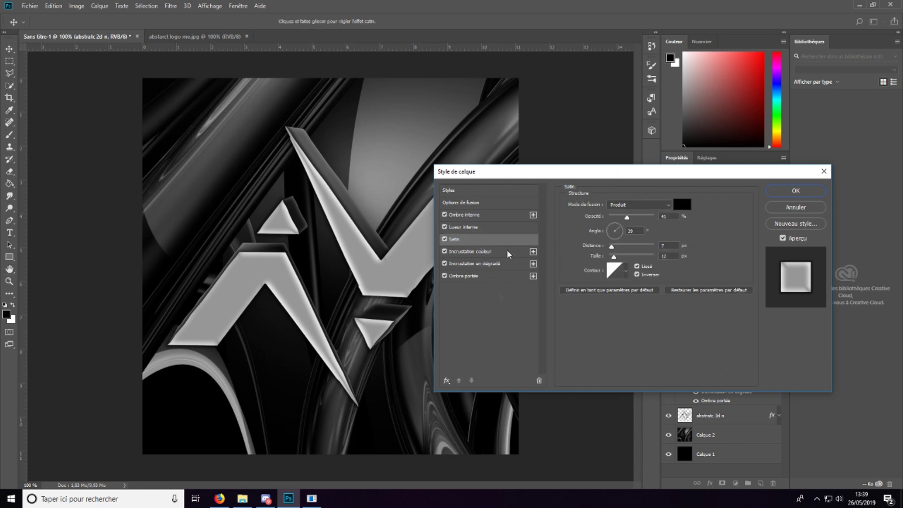
# Step: Change the colour overlay of abstratc 2d n to a vivid purple in Normal mode at 100 % opacity
pyautogui.click(477, 253)
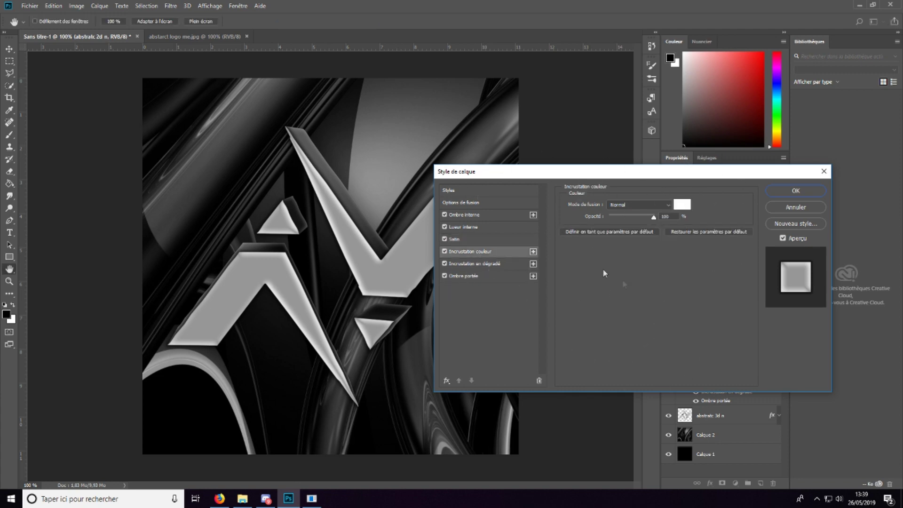
pyautogui.click(681, 204)
pyautogui.write('a43535')
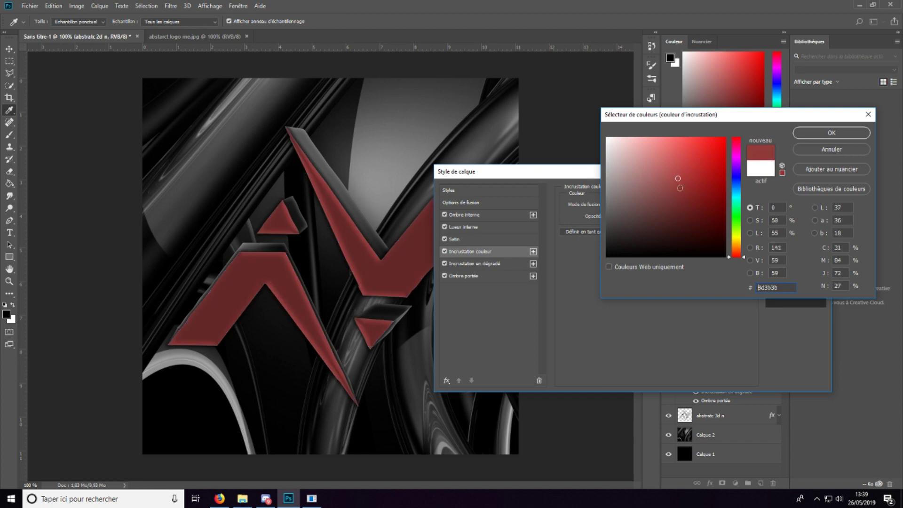
pyautogui.click(736, 167)
pyautogui.moveTo(697, 166); pyautogui.dragTo(723, 141)
pyautogui.click(799, 137)
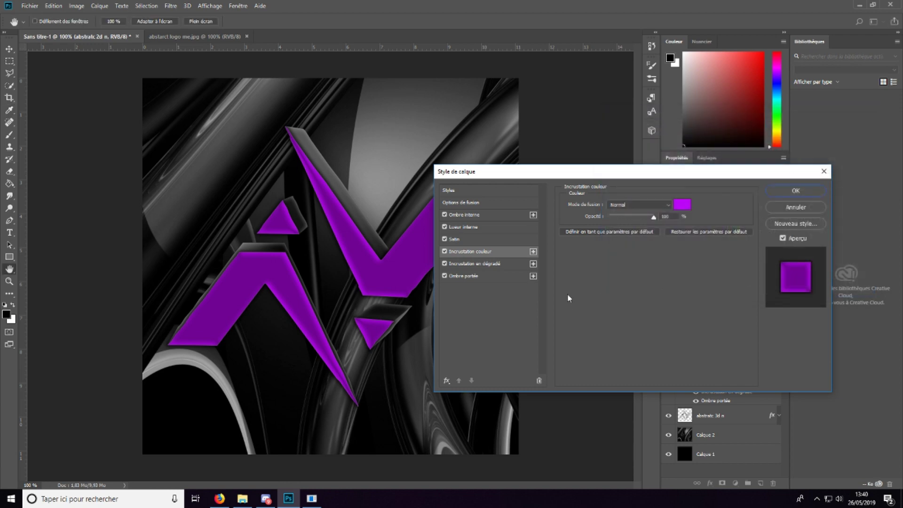
# Step: Review the gradient overlay and drop shadow settings, accept the layer style, collapse the abstratc 2d n effects list and deselect all layers
pyautogui.click(474, 266)
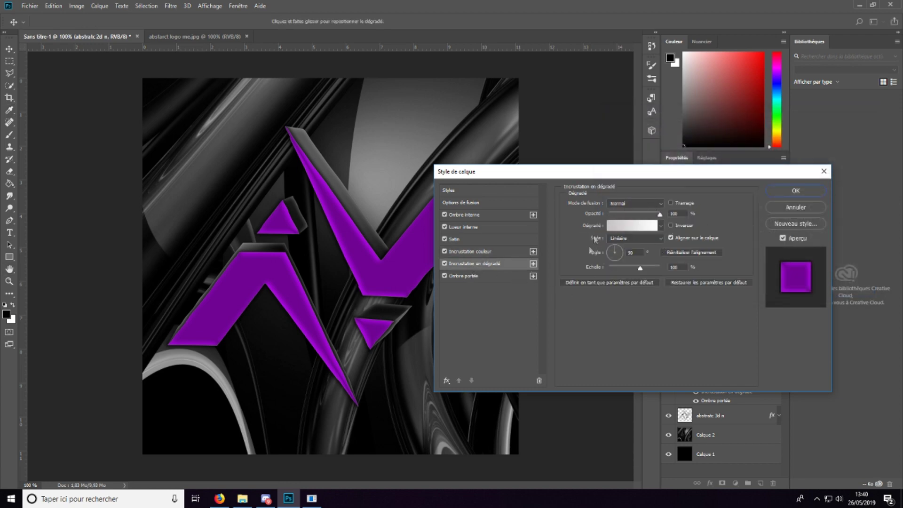
pyautogui.click(471, 278)
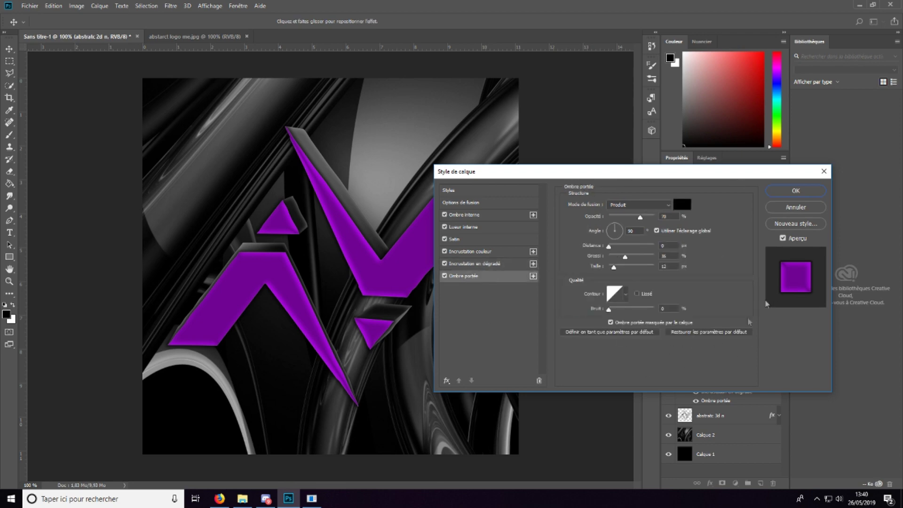
pyautogui.click(795, 192)
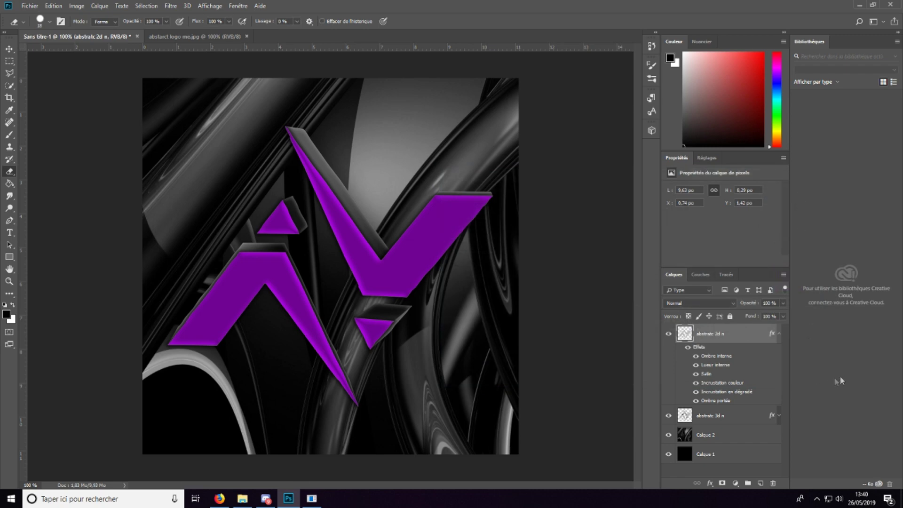
pyautogui.click(780, 335)
pyautogui.click(734, 465)
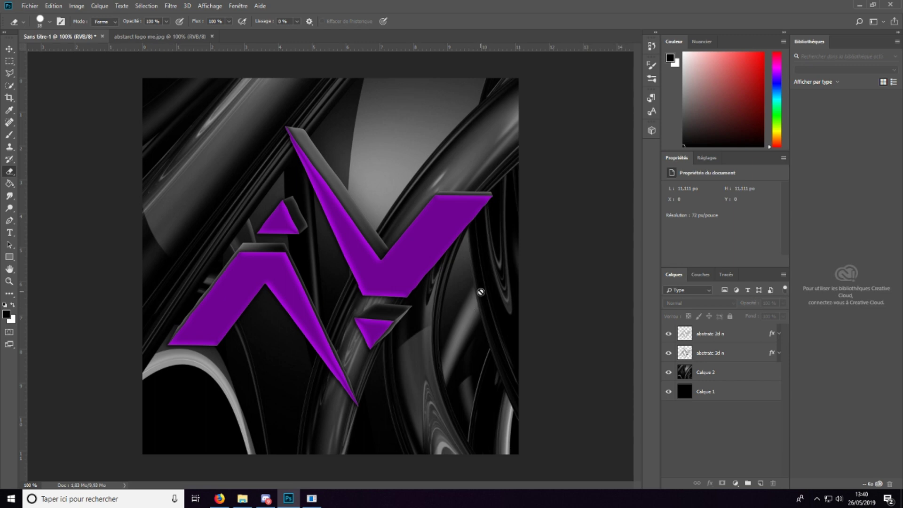
# Step: Activate the Pen tool and rename the Calque 2 wallpaper layer fond
pyautogui.click(9, 73)
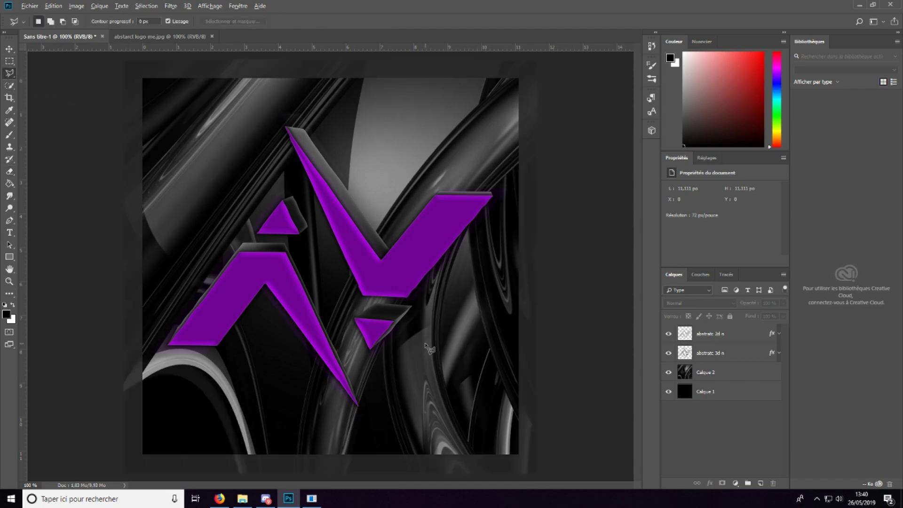
pyautogui.scroll(4, 398, 317)
pyautogui.scroll(-1, 339, 353)
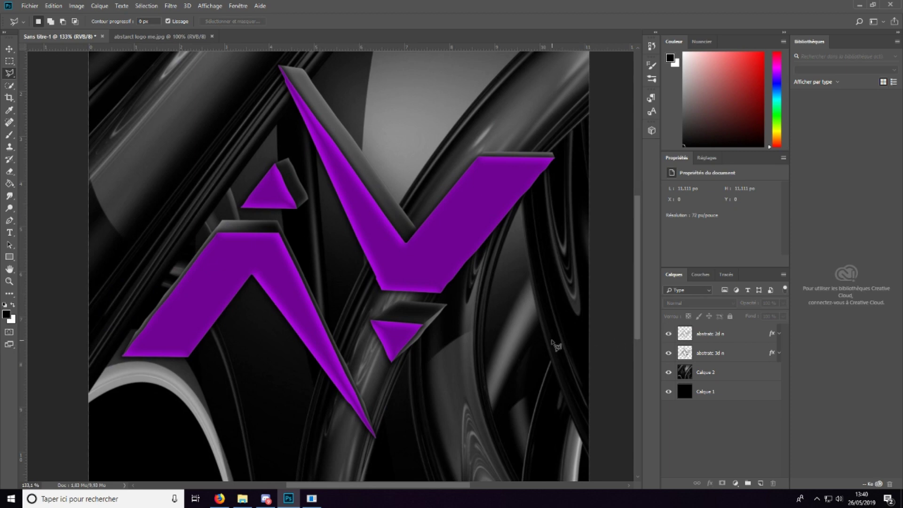
pyautogui.click(756, 376)
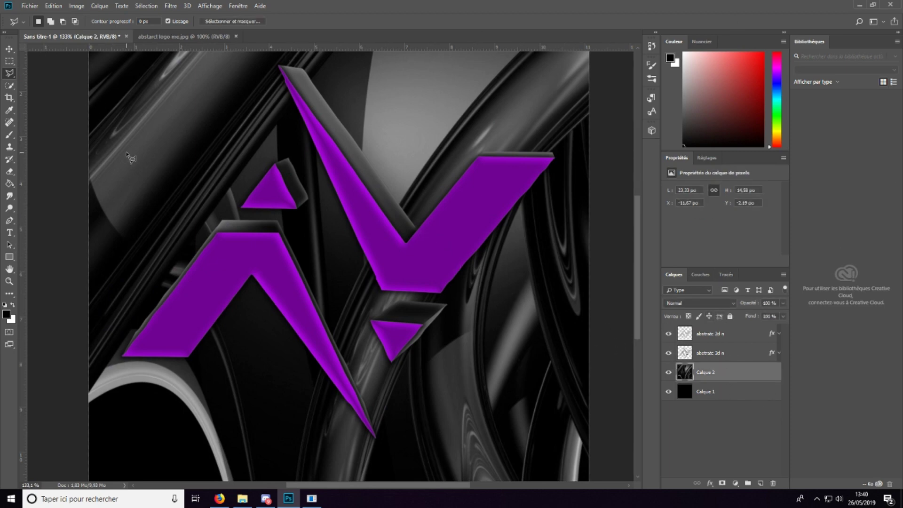
pyautogui.click(9, 222)
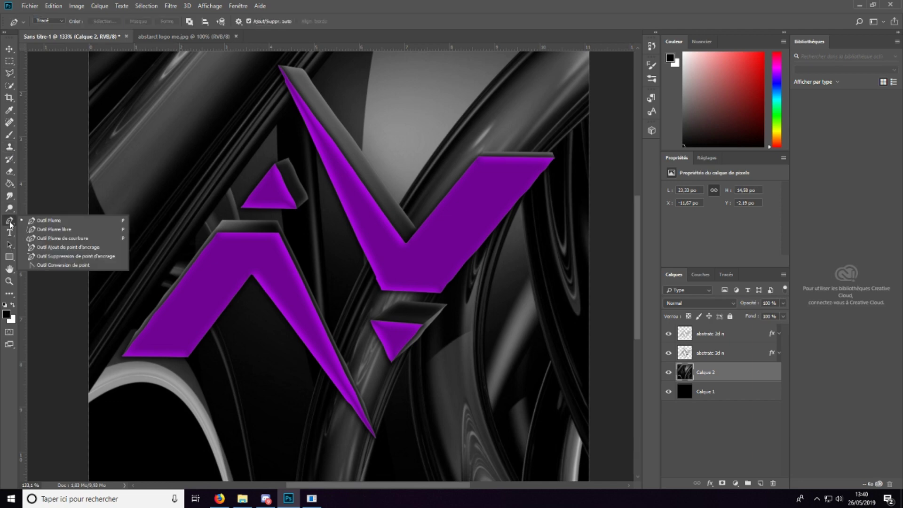
pyautogui.click(69, 224)
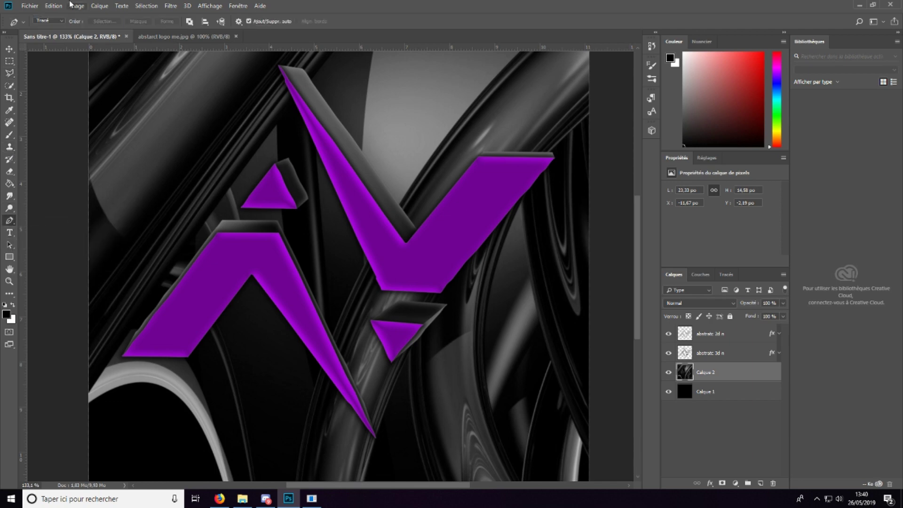
pyautogui.scroll(4, 369, 353)
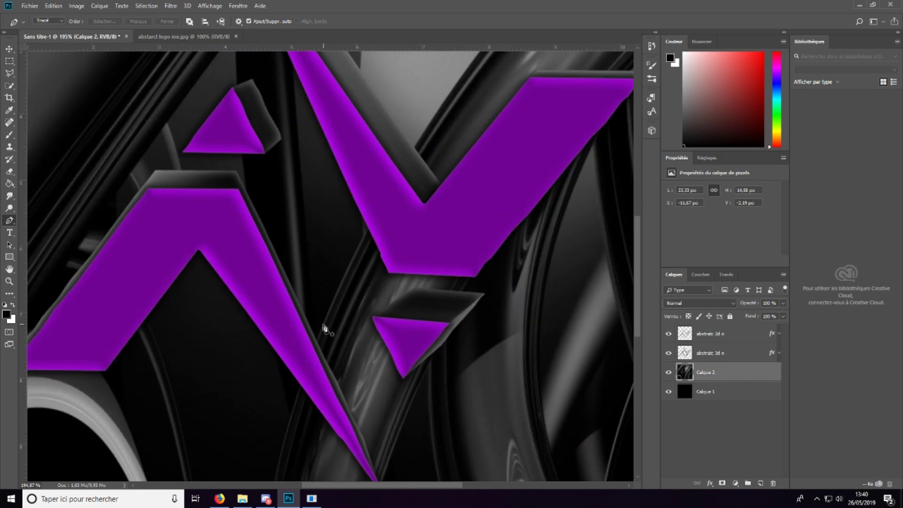
pyautogui.doubleClick(709, 372)
pyautogui.press('Return')
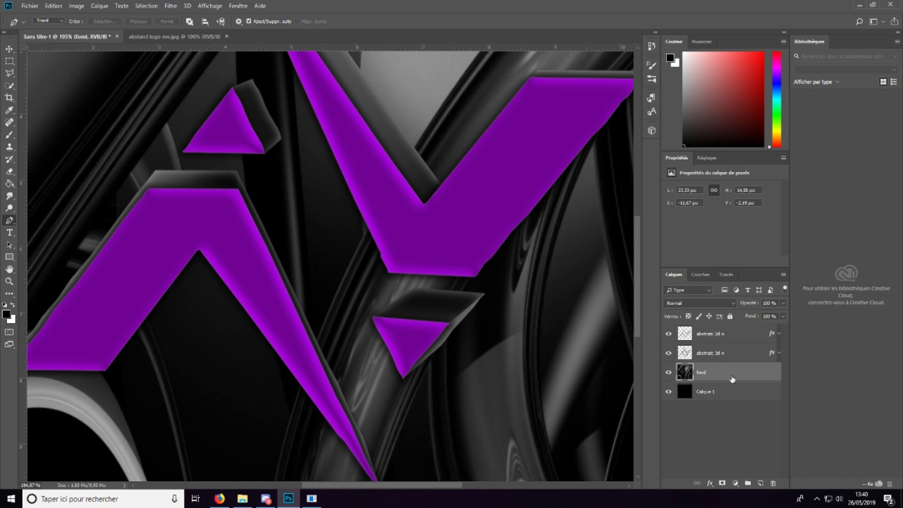
# Step: Draw a closed curved pen path around the wallpaper tube section that lies under the logo's lower purple tip
pyautogui.click(325, 320)
pyautogui.scroll(-3, 282, 454)
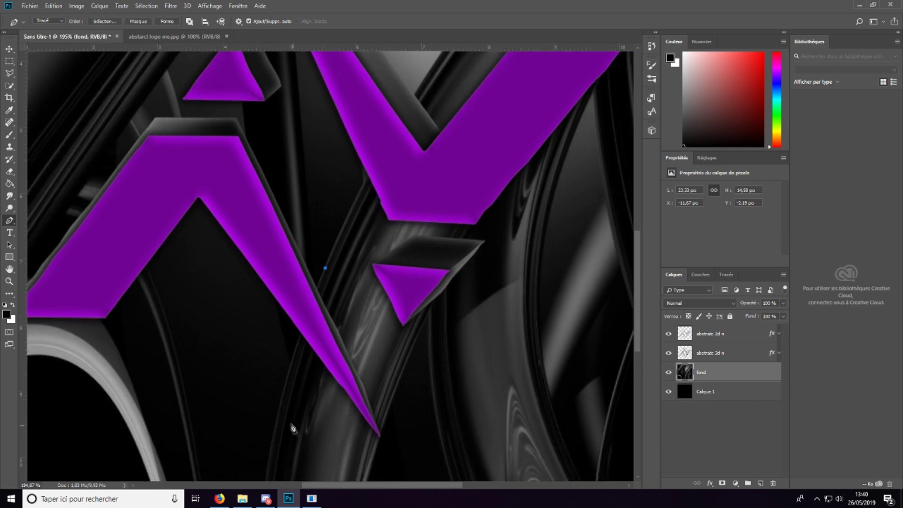
pyautogui.scroll(-2, 293, 428)
pyautogui.moveTo(274, 402); pyautogui.dragTo(270, 429)
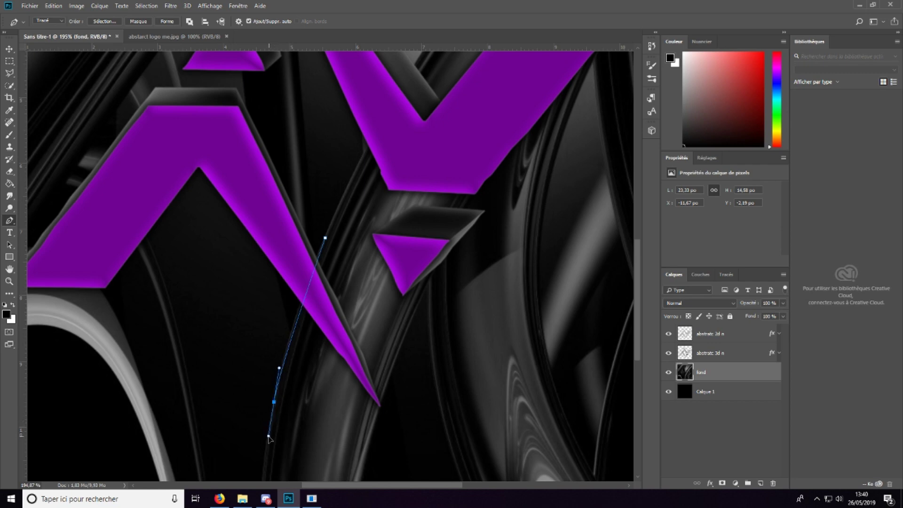
pyautogui.moveTo(265, 453); pyautogui.dragTo(266, 458)
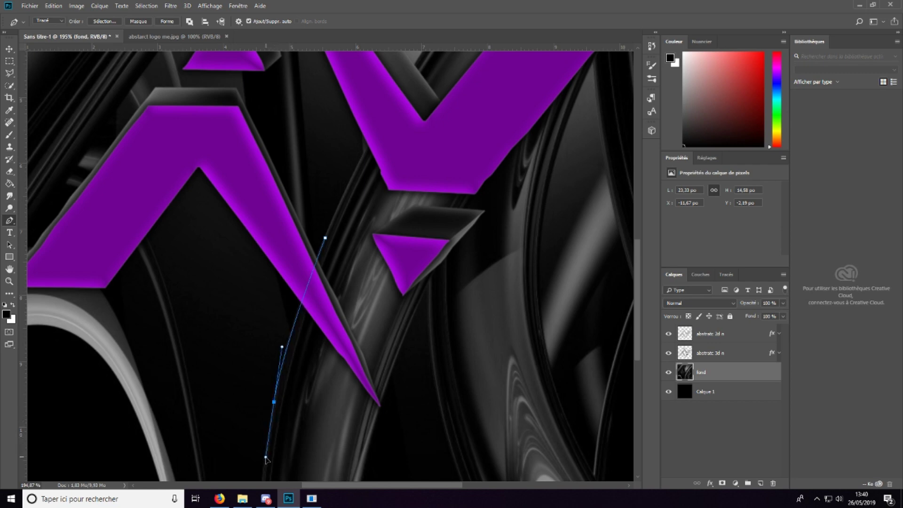
pyautogui.click(365, 467)
pyautogui.moveTo(412, 317); pyautogui.dragTo(431, 296)
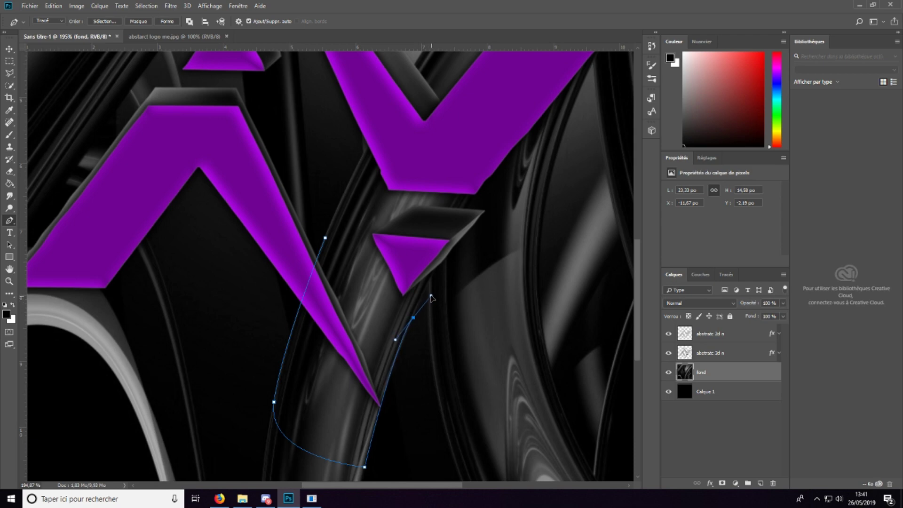
pyautogui.click(382, 314)
pyautogui.click(325, 239)
# Step: Turn the closed path into a new anti-aliased selection with a feather radius of 0 pixels
pyautogui.rightClick(368, 329)
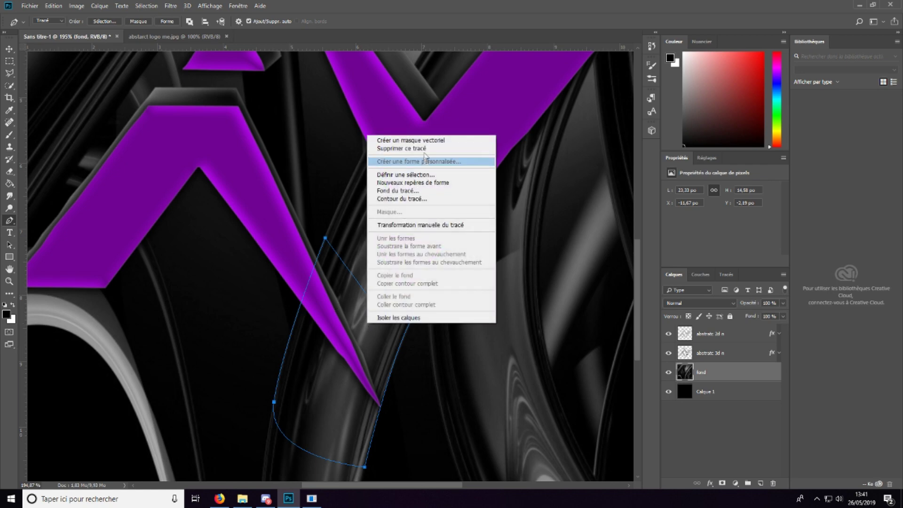
pyautogui.click(410, 176)
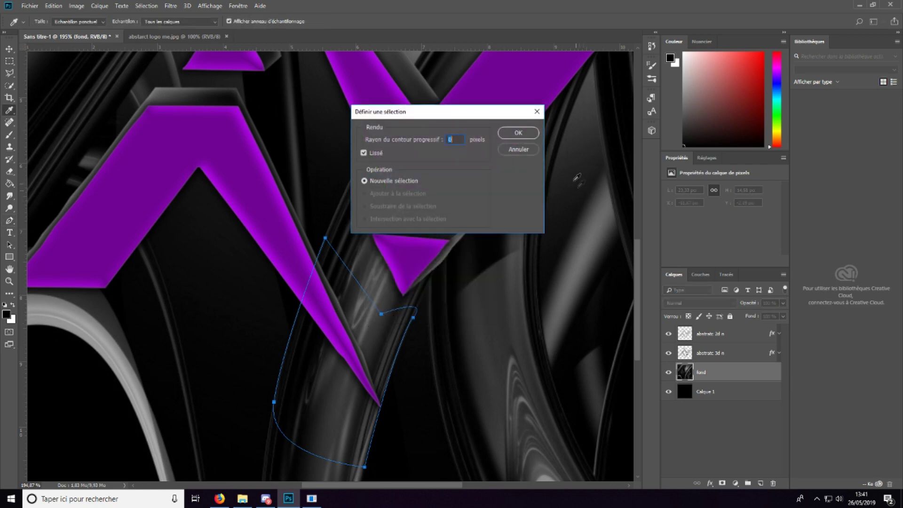
pyautogui.click(518, 133)
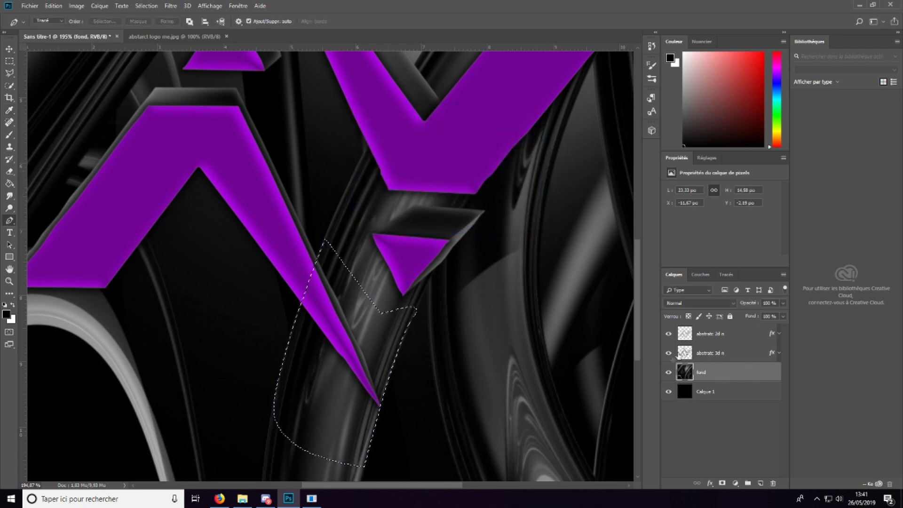
# Step: Copy the selected tube section of fond to a new layer and move that layer above abstratc 2d n
pyautogui.rightClick(346, 305)
pyautogui.click(9, 61)
pyautogui.click(9, 61)
pyautogui.rightClick(363, 159)
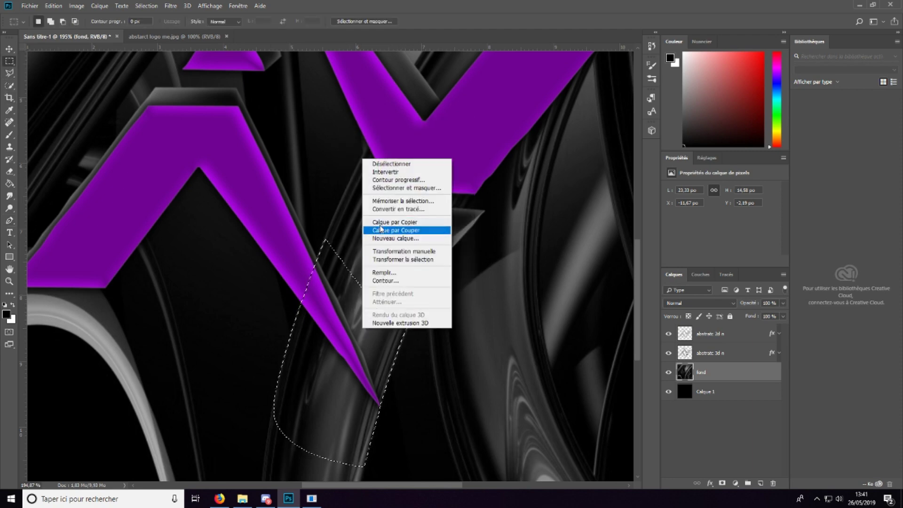
pyautogui.click(409, 222)
pyautogui.moveTo(725, 378); pyautogui.dragTo(720, 332)
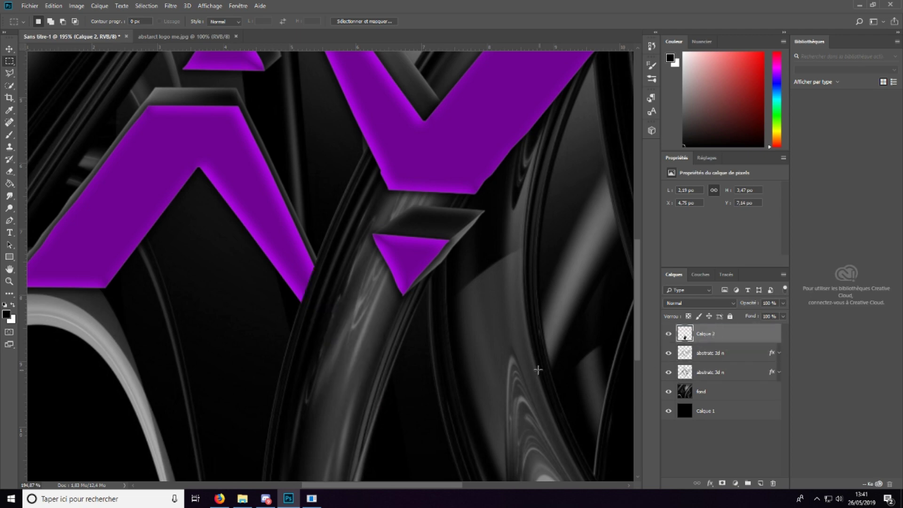
# Step: Examine the whole logo and the area where its upper purple tip crosses the wallpaper's diagonal tubes
pyautogui.scroll(-3, 473, 318)
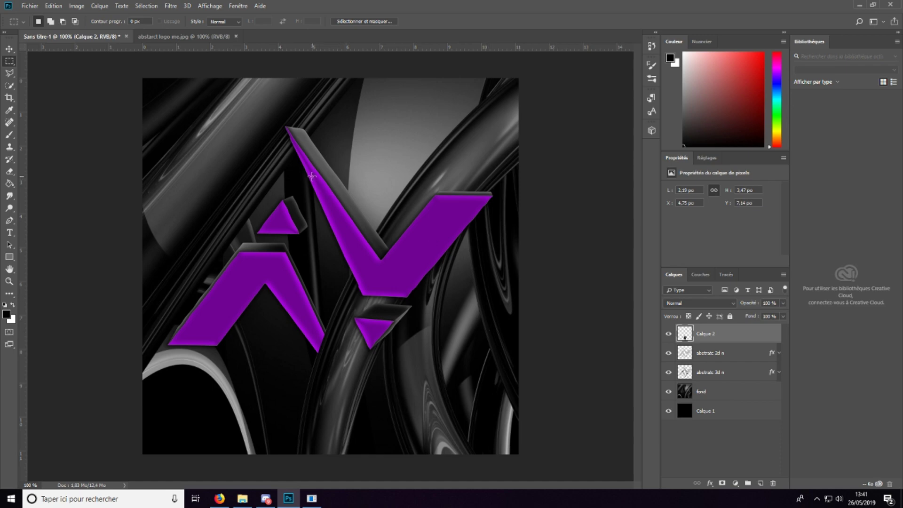
pyautogui.scroll(4, 312, 176)
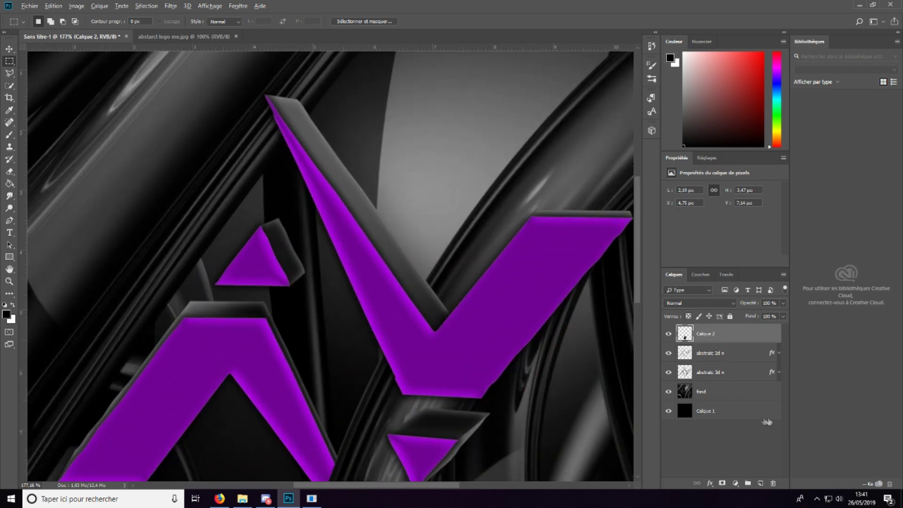
pyautogui.scroll(-3, 243, 114)
pyautogui.scroll(3, 243, 114)
pyautogui.scroll(2, 243, 114)
pyautogui.scroll(-4, 282, 111)
pyautogui.scroll(5, 335, 108)
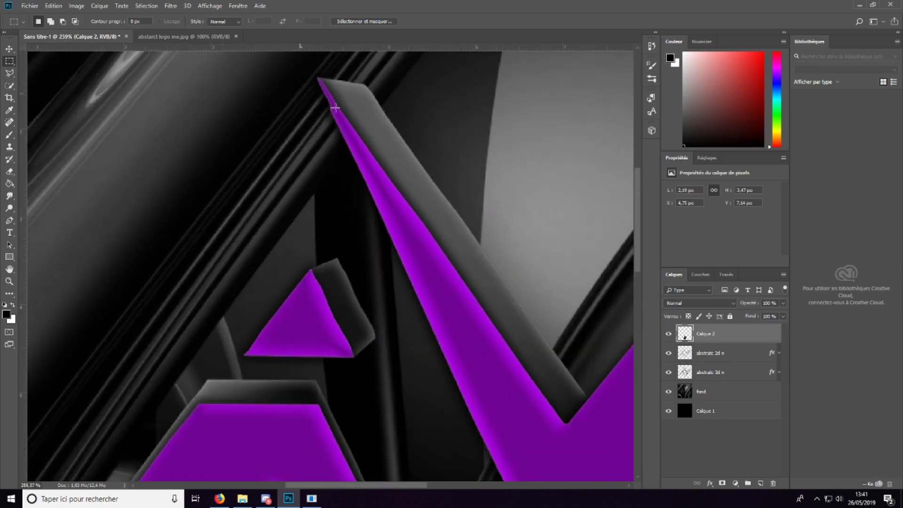
pyautogui.scroll(-4, 335, 108)
pyautogui.scroll(3, 286, 109)
pyautogui.scroll(3, 286, 109)
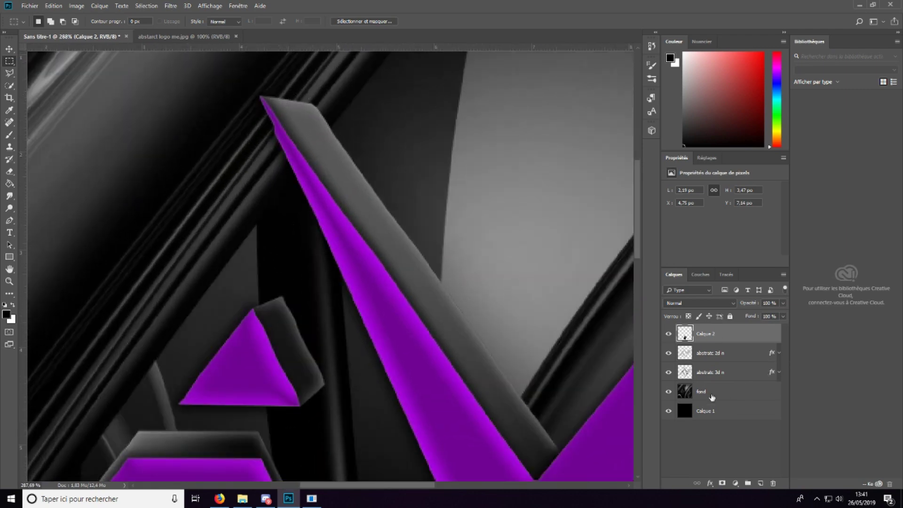
# Step: Lower the opacity of abstratc 2d n so it is see-through, and set the opacity of abstratc 3d n to 26 %
pyautogui.click(712, 398)
pyautogui.click(700, 353)
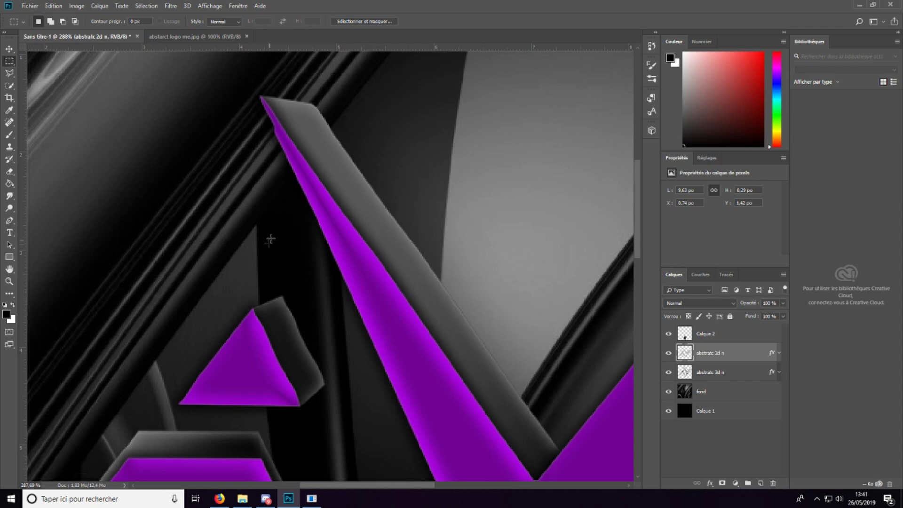
pyautogui.moveTo(756, 307); pyautogui.dragTo(722, 299)
pyautogui.click(740, 369)
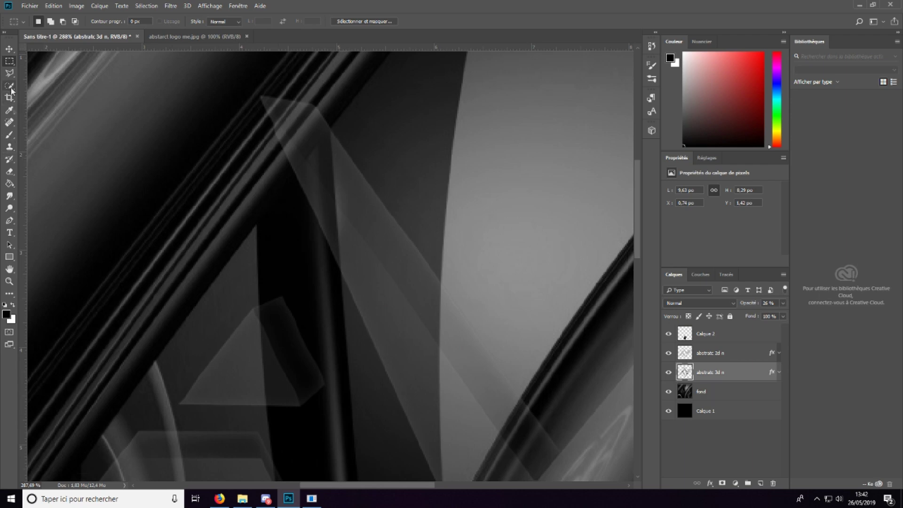
# Step: On the fond layer, draw a closed pen path around the diagonal tube section behind the logo's upper tip
pyautogui.click(9, 221)
pyautogui.click(728, 389)
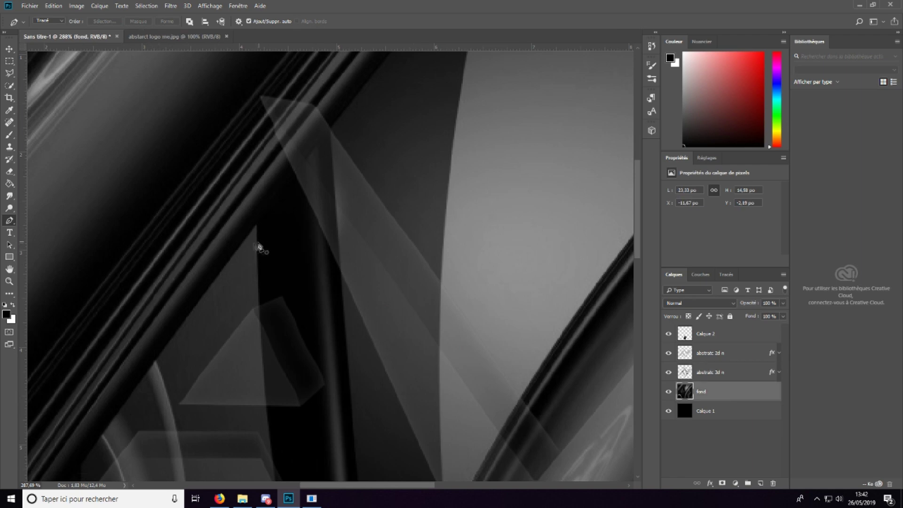
pyautogui.click(243, 241)
pyautogui.moveTo(356, 101); pyautogui.dragTo(399, 68)
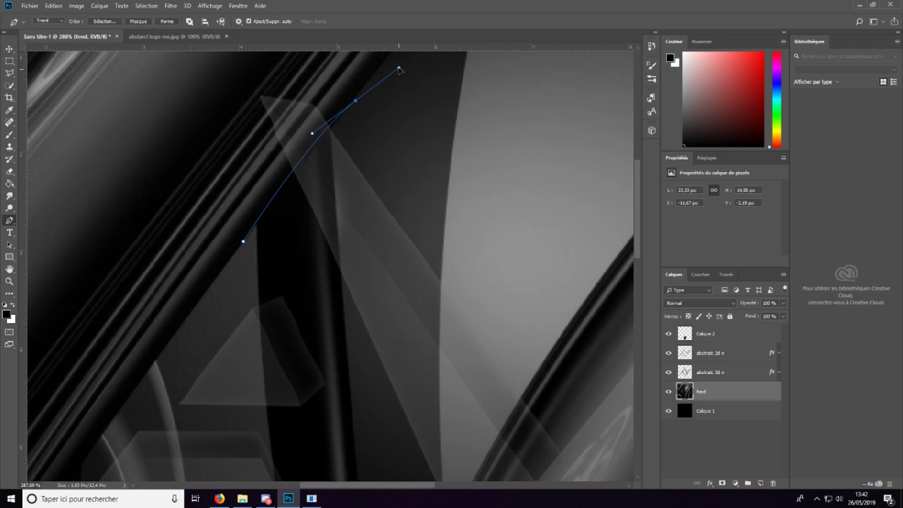
pyautogui.click(311, 67)
pyautogui.click(244, 242)
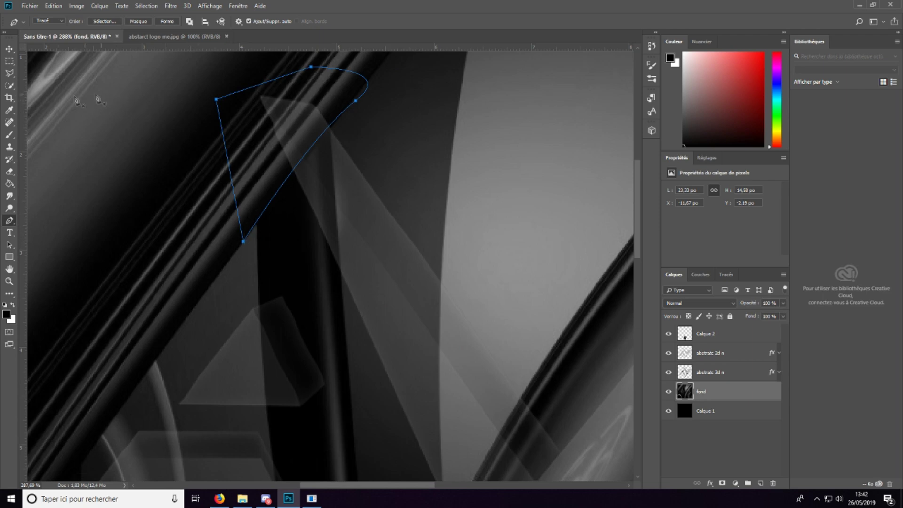
# Step: Convert the closed path around the diagonal tube section behind the logo's upper tip into a selection
pyautogui.click(9, 61)
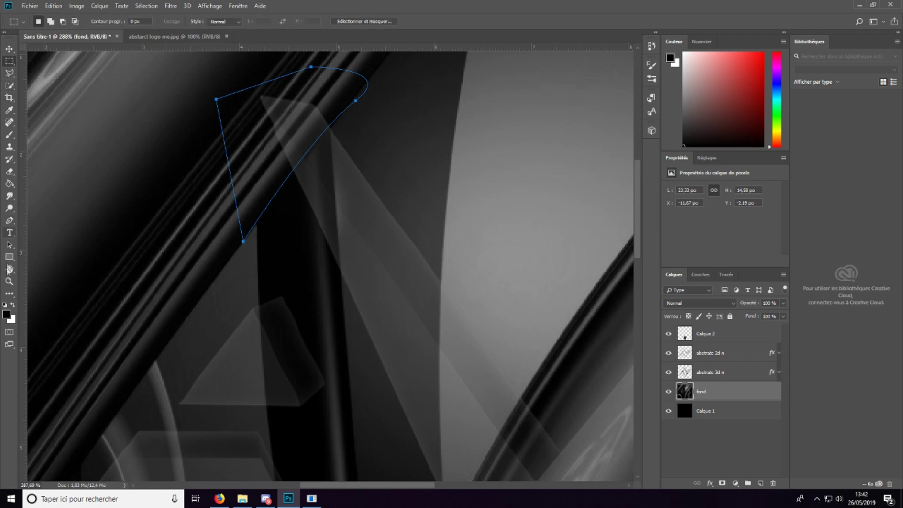
pyautogui.click(9, 220)
pyautogui.rightClick(264, 166)
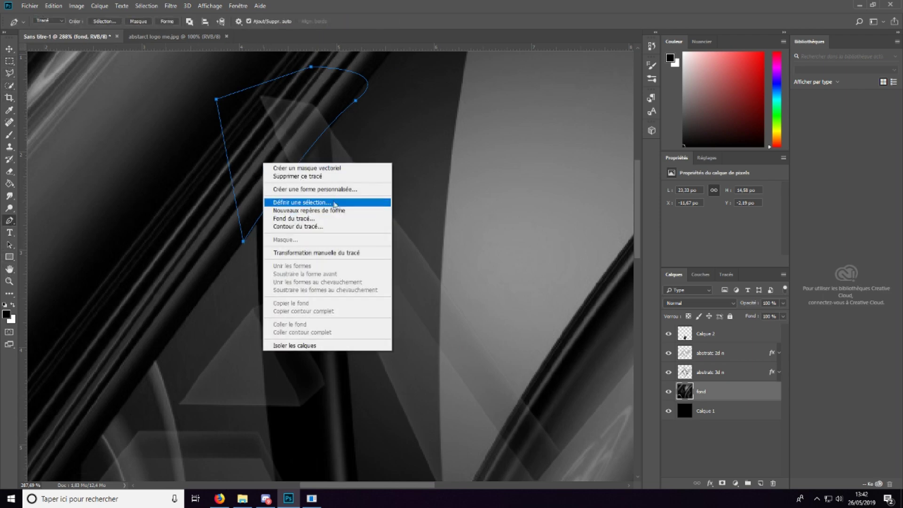
pyautogui.click(301, 201)
pyautogui.click(518, 134)
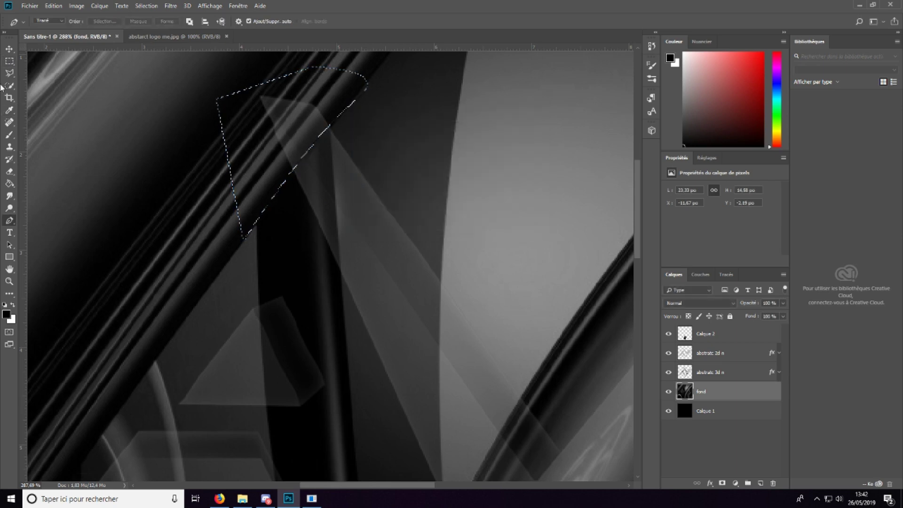
# Step: Copy the selected diagonal tube section of fond to a new layer and place it between Calque 2 and abstratc 2d n
pyautogui.press('m')
pyautogui.rightClick(268, 130)
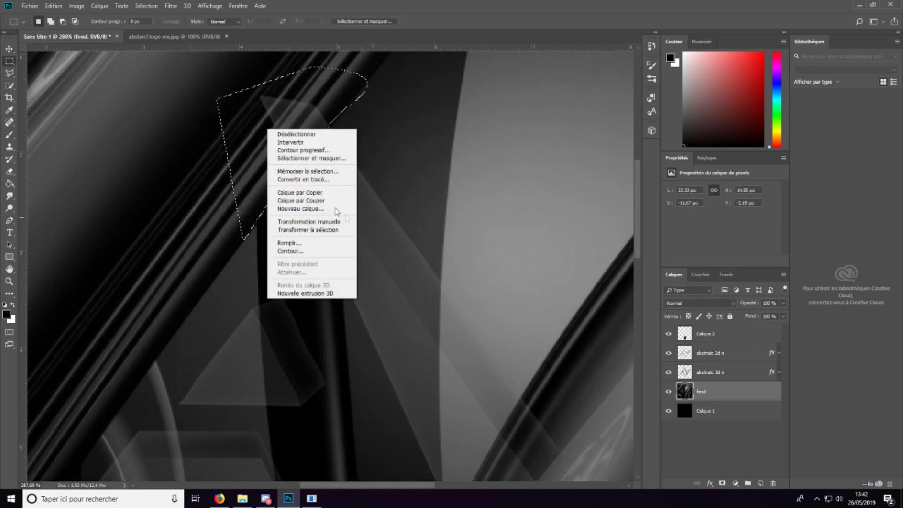
pyautogui.click(314, 194)
pyautogui.moveTo(728, 391); pyautogui.dragTo(722, 346)
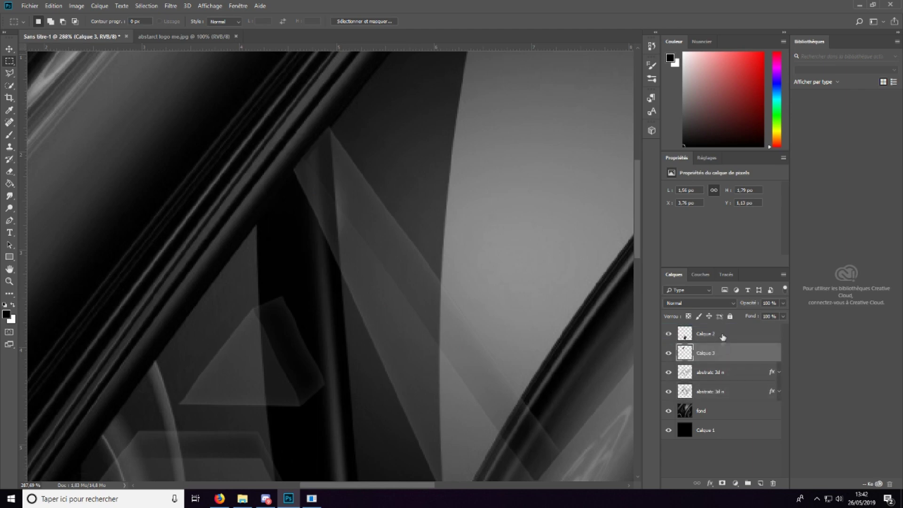
# Step: Set the opacity of both abstratc 2d n and abstratc 3d n to 100 %
pyautogui.click(711, 373)
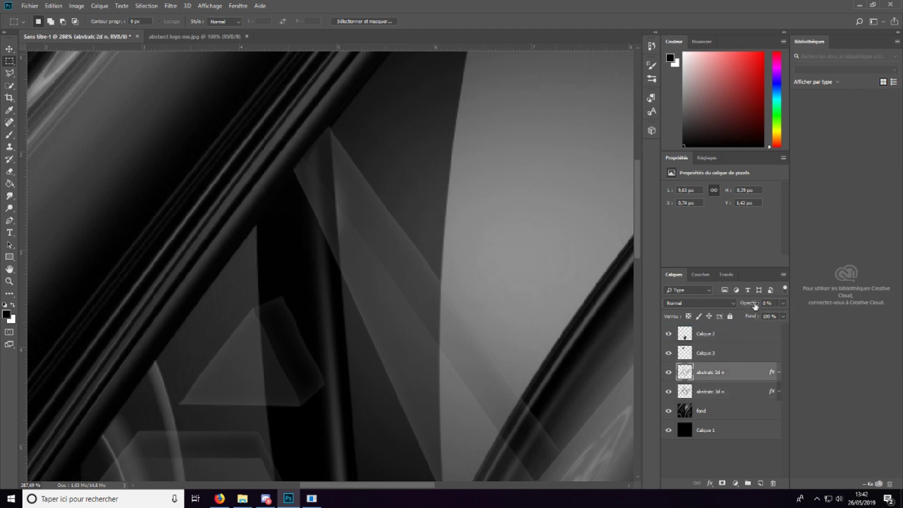
pyautogui.moveTo(755, 306); pyautogui.dragTo(776, 305)
pyautogui.click(698, 392)
pyautogui.press('0')
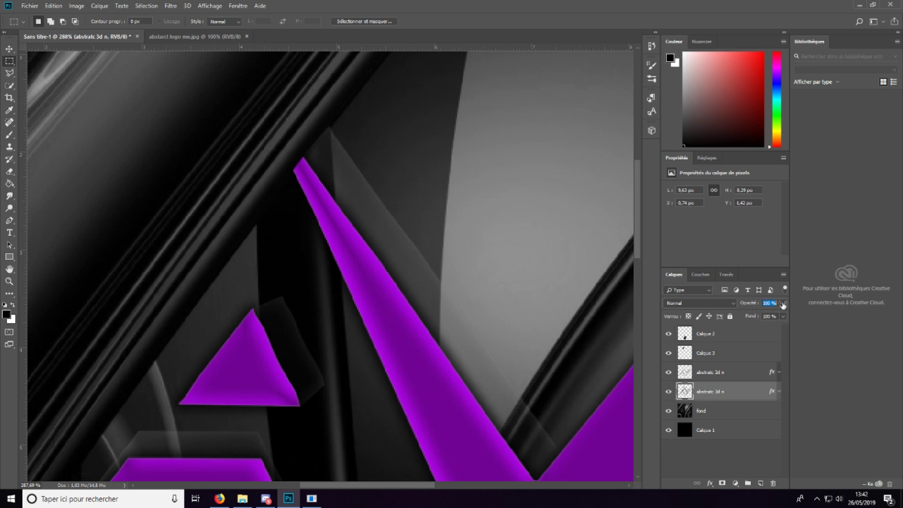
# Step: Examine the whole logo for other places where its purple shapes cross the wallpaper's tubes
pyautogui.scroll(-2, 557, 260)
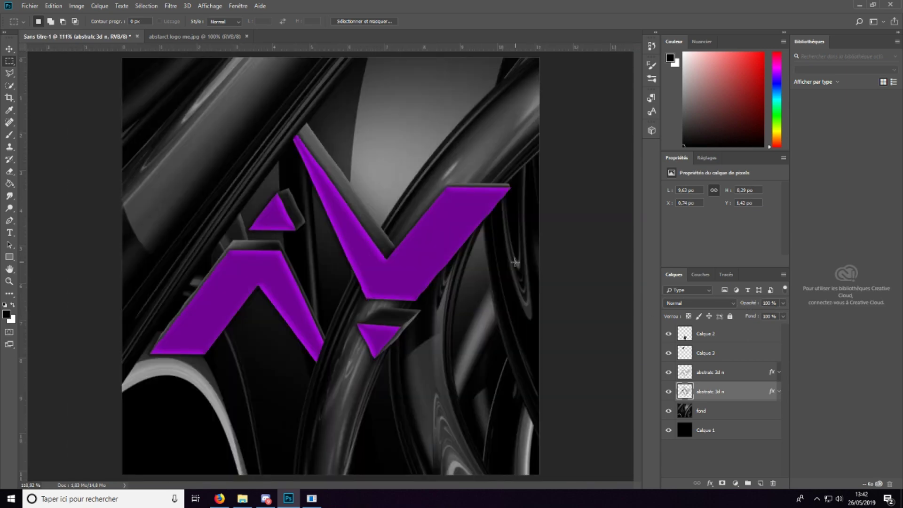
pyautogui.scroll(1, 571, 190)
pyautogui.scroll(-1, 525, 212)
pyautogui.scroll(3, 365, 222)
pyautogui.scroll(-3, 365, 222)
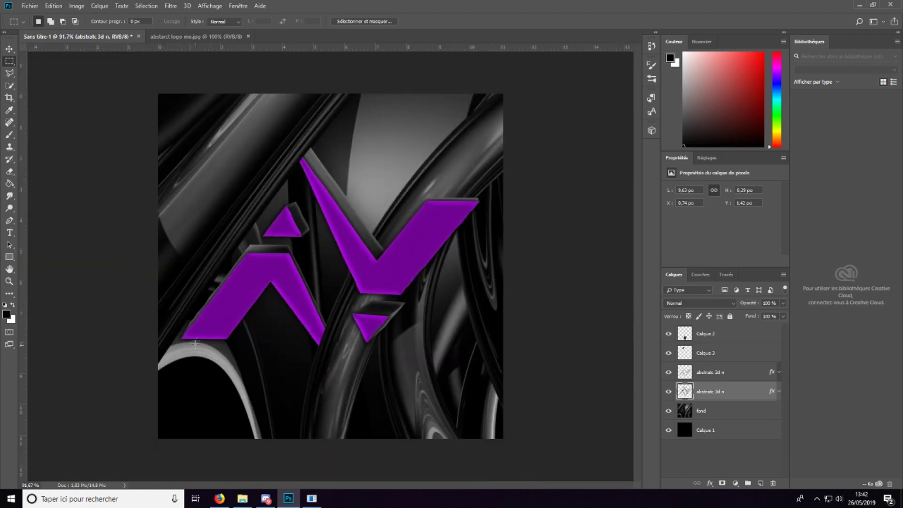
pyautogui.scroll(3, 488, 283)
pyautogui.scroll(-1, 463, 211)
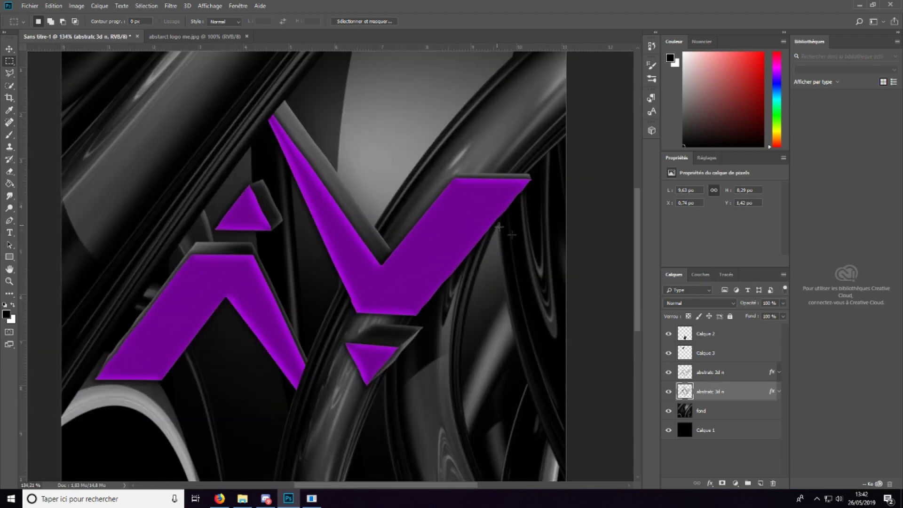
# Step: Lower the opacity of abstratc 2d n until it is faintly see-through, and set the opacity of abstratc 3d n to 0 %
pyautogui.hotkey('alt', ']')
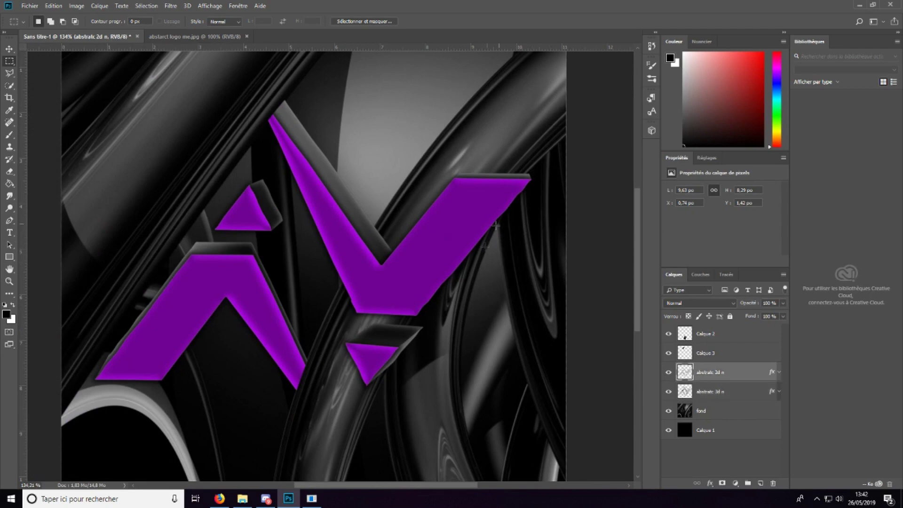
pyautogui.moveTo(758, 306); pyautogui.dragTo(705, 302)
pyautogui.click(740, 397)
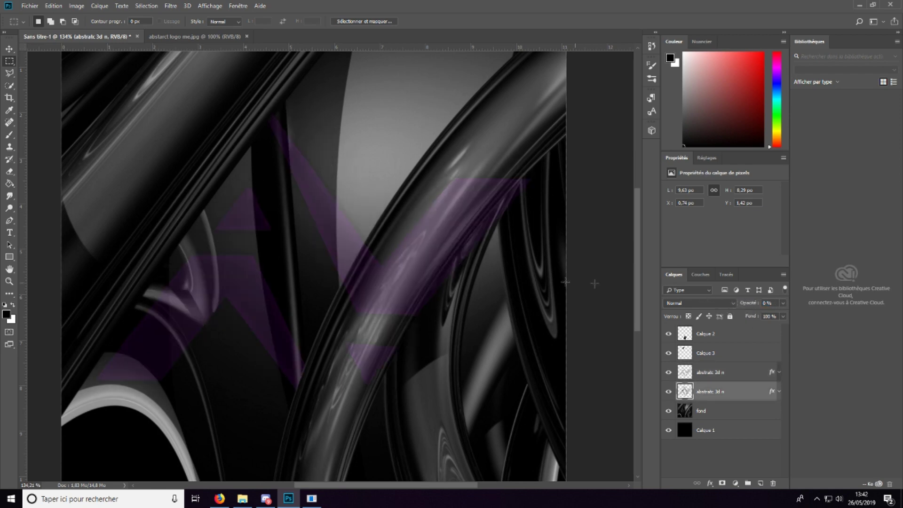
# Step: On the fond layer, draw a closed pen path along the lower edge of the curved tube, around the area beside the logo's right arm
pyautogui.scroll(5, 517, 252)
pyautogui.scroll(-1, 418, 325)
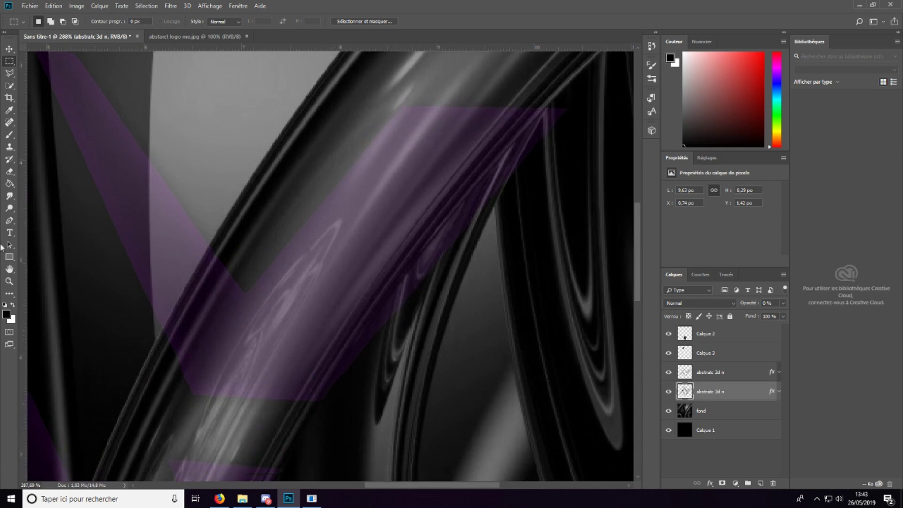
pyautogui.click(9, 220)
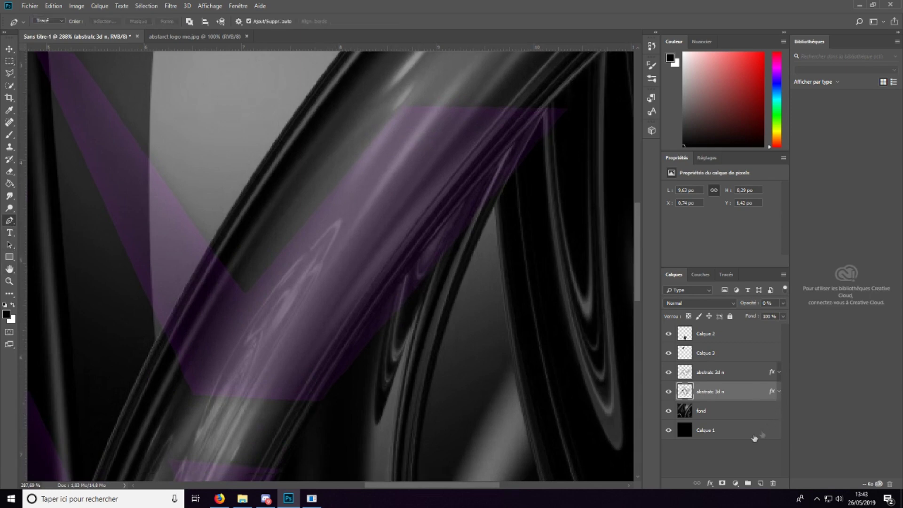
pyautogui.click(726, 417)
pyautogui.click(313, 421)
pyautogui.moveTo(571, 88); pyautogui.dragTo(605, 59)
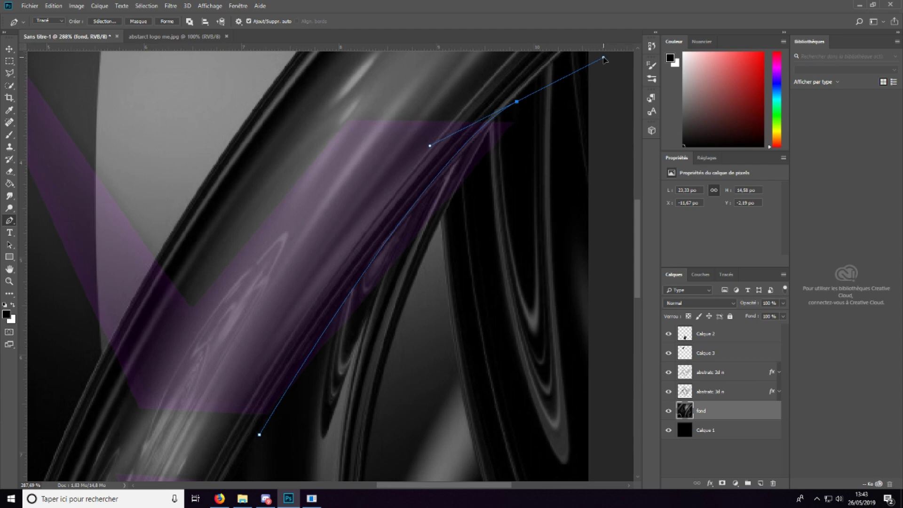
pyautogui.moveTo(605, 59); pyautogui.dragTo(604, 59)
pyautogui.click(499, 339)
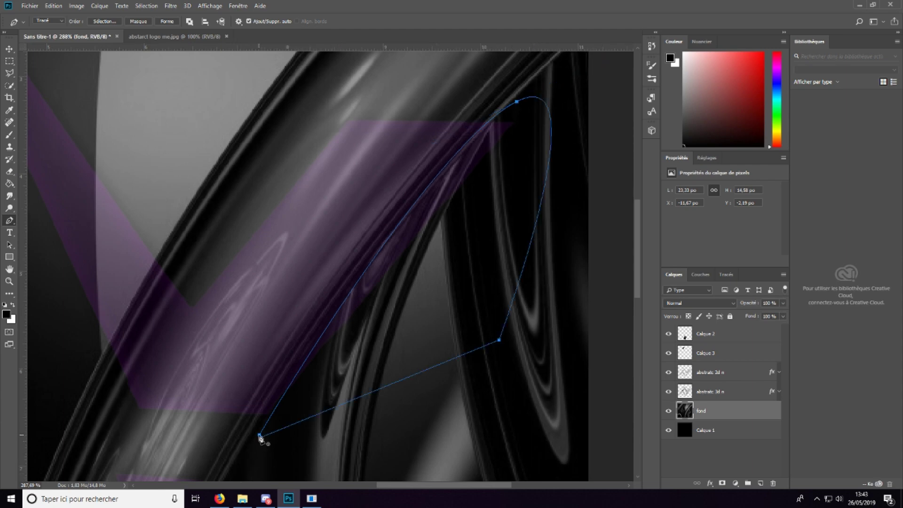
# Step: Convert the path beside the logo's right arm into a selection
pyautogui.rightClick(419, 304)
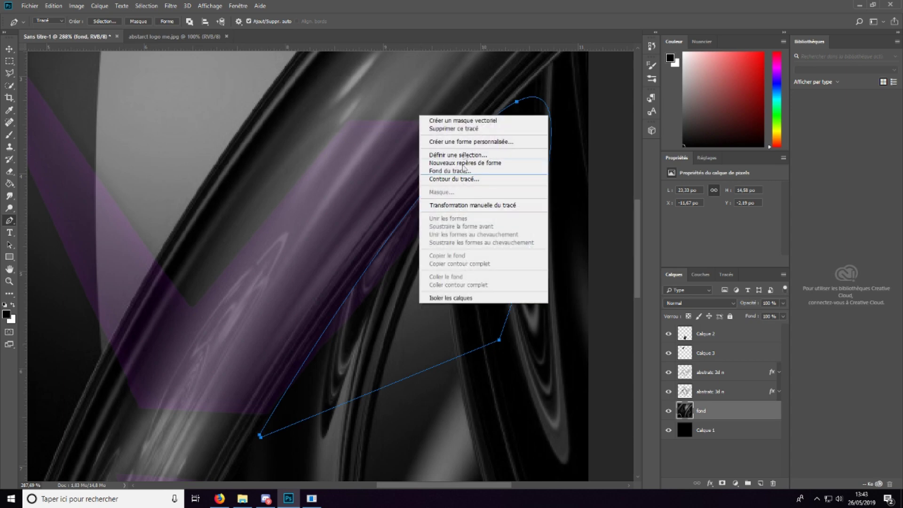
pyautogui.click(459, 155)
pyautogui.click(523, 134)
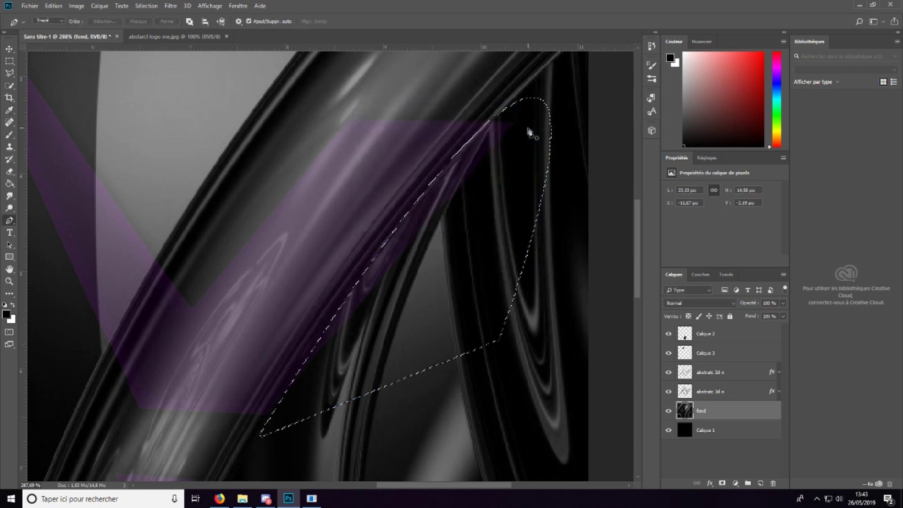
# Step: Copy the selected wallpaper area of fond to a new layer and move that layer above Calque 2
pyautogui.press('m')
pyautogui.rightClick(484, 256)
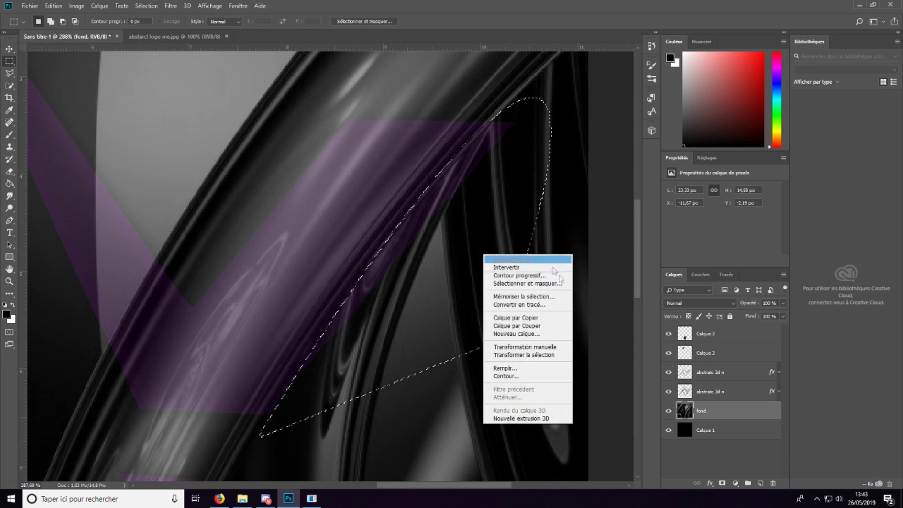
pyautogui.click(525, 318)
pyautogui.moveTo(750, 416); pyautogui.dragTo(724, 331)
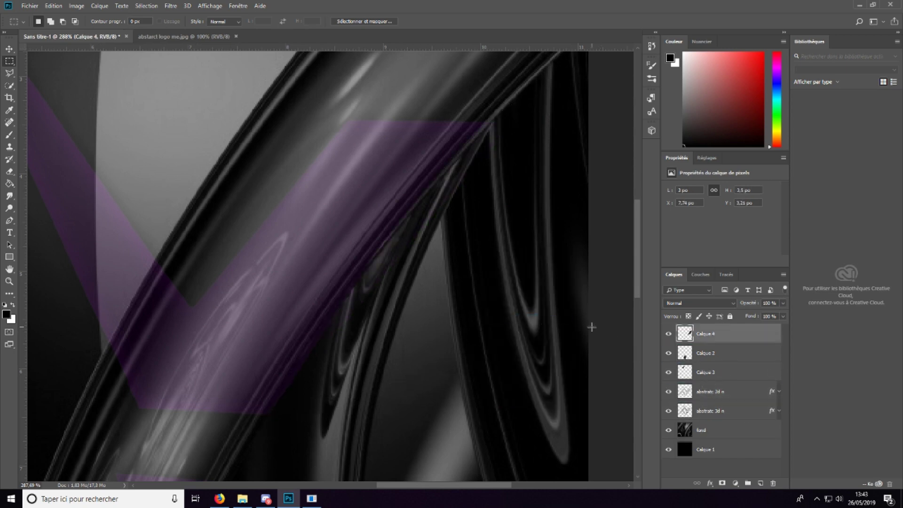
# Step: Raise the opacity of abstratc 2d n and abstratc 3d n back to 100 %
pyautogui.keyDown('alt'); pyautogui.scroll(-3, 536, 367); pyautogui.keyUp('alt')
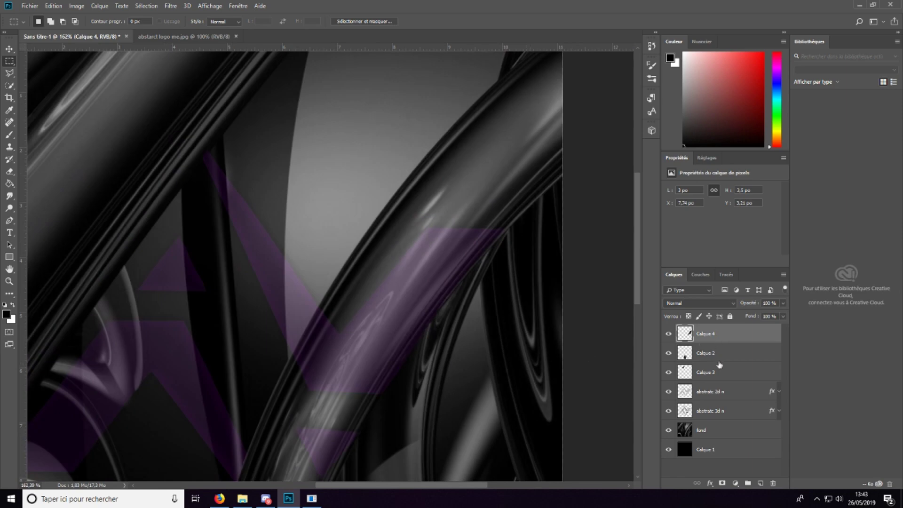
pyautogui.click(719, 373)
pyautogui.click(720, 391)
pyautogui.moveTo(748, 309); pyautogui.dragTo(874, 314)
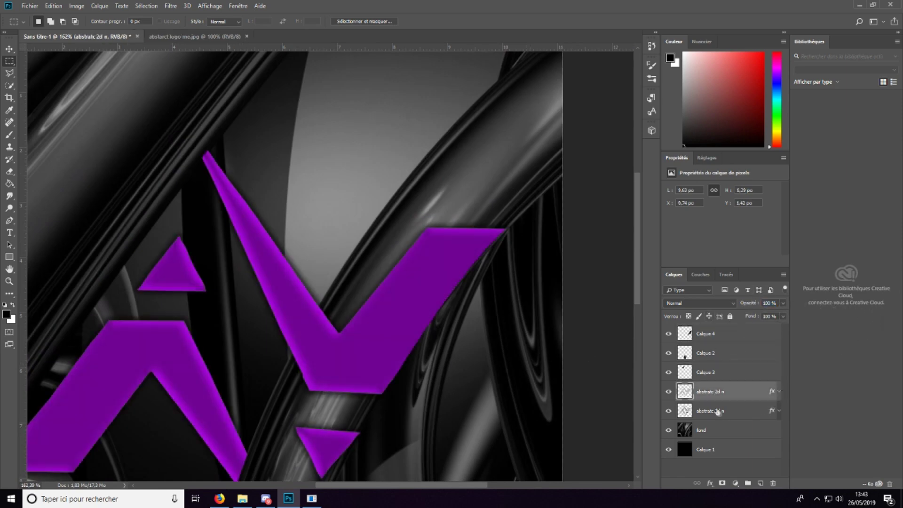
pyautogui.click(719, 412)
pyautogui.moveTo(750, 304); pyautogui.dragTo(846, 310)
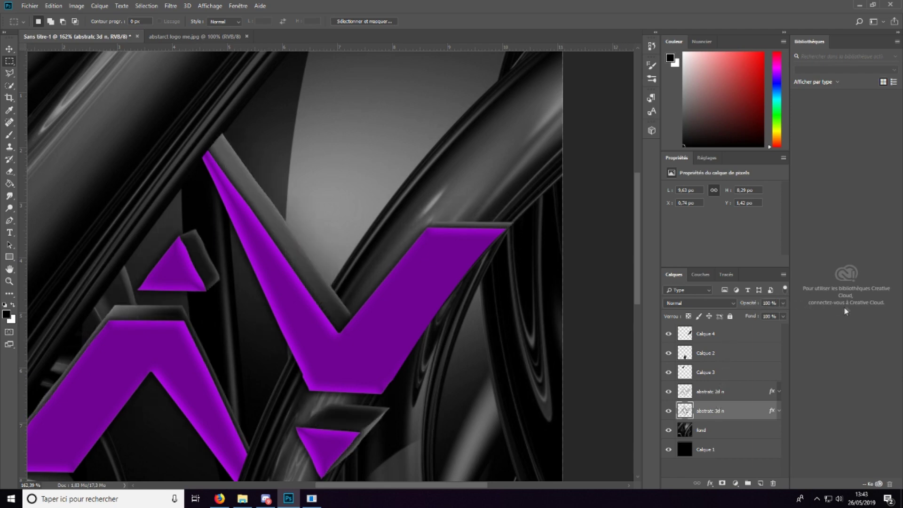
# Step: Compare the logo's right arm with Calque 4 shown and hidden, and delete the Calque 4 layer
pyautogui.scroll(-3, 460, 319)
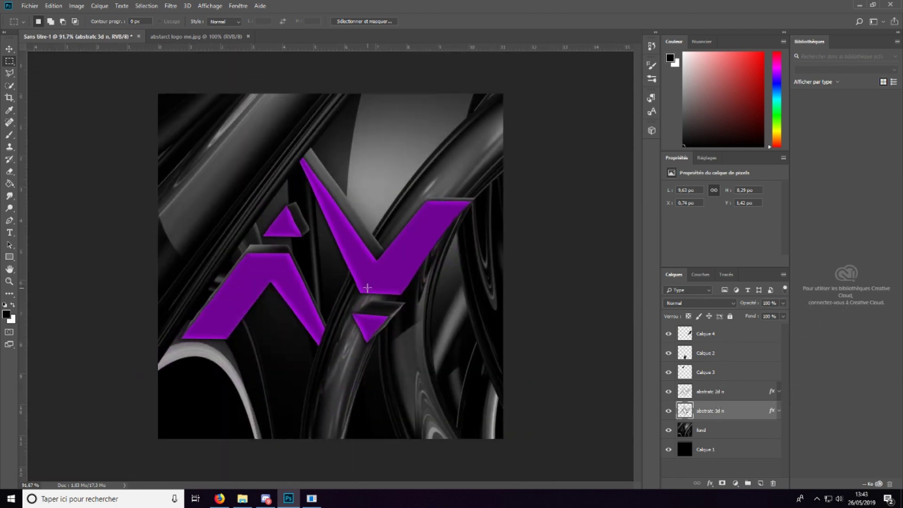
pyautogui.scroll(-1, 367, 287)
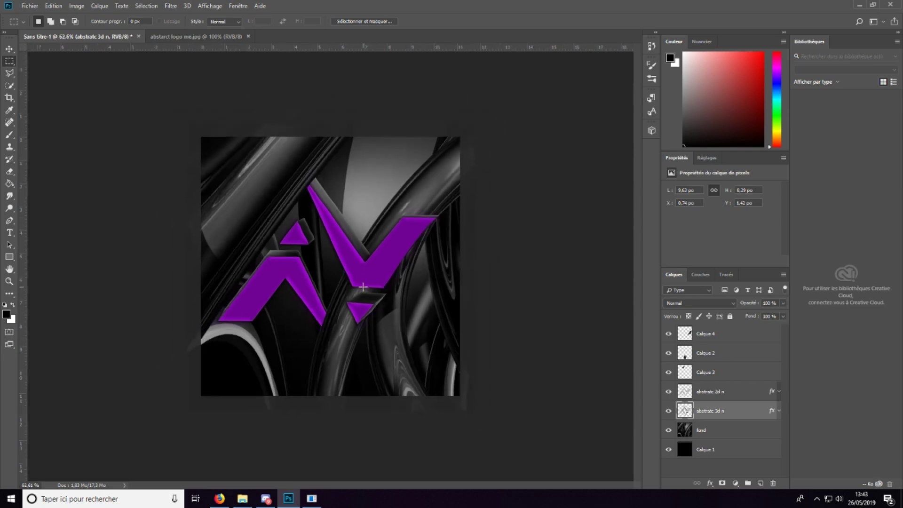
pyautogui.scroll(3, 386, 277)
pyautogui.click(715, 335)
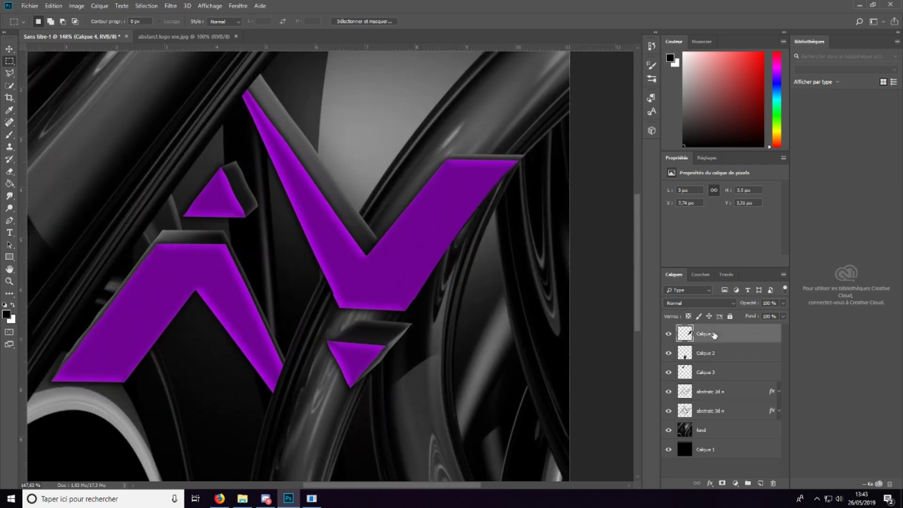
pyautogui.click(669, 335)
pyautogui.click(669, 335)
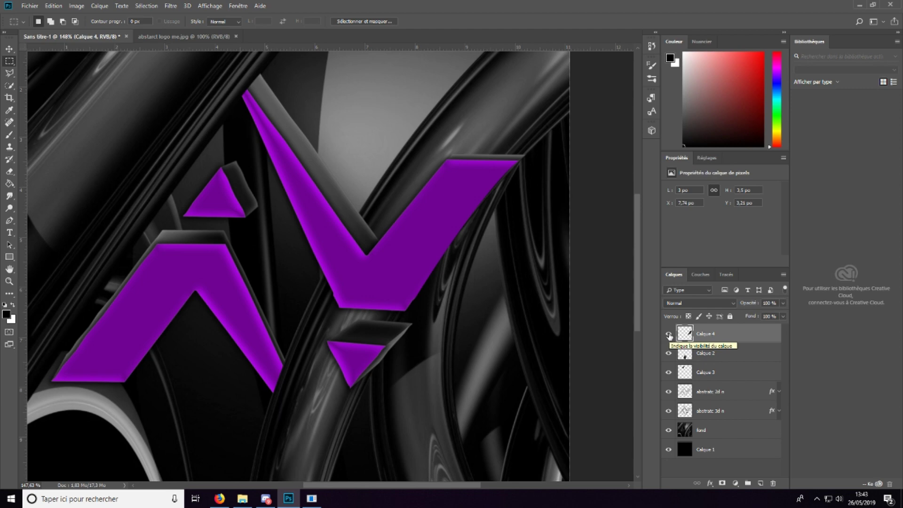
pyautogui.click(669, 335)
pyautogui.click(669, 335)
pyautogui.click(669, 335)
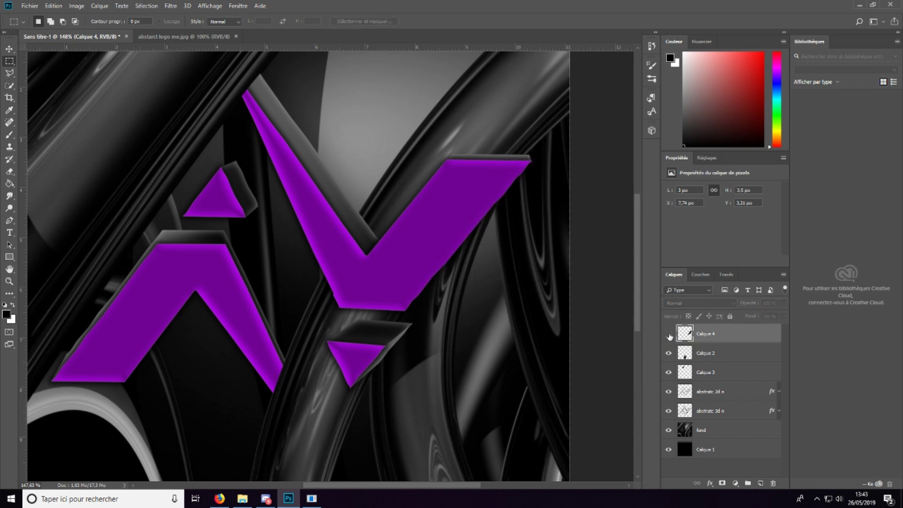
pyautogui.press('Delete')
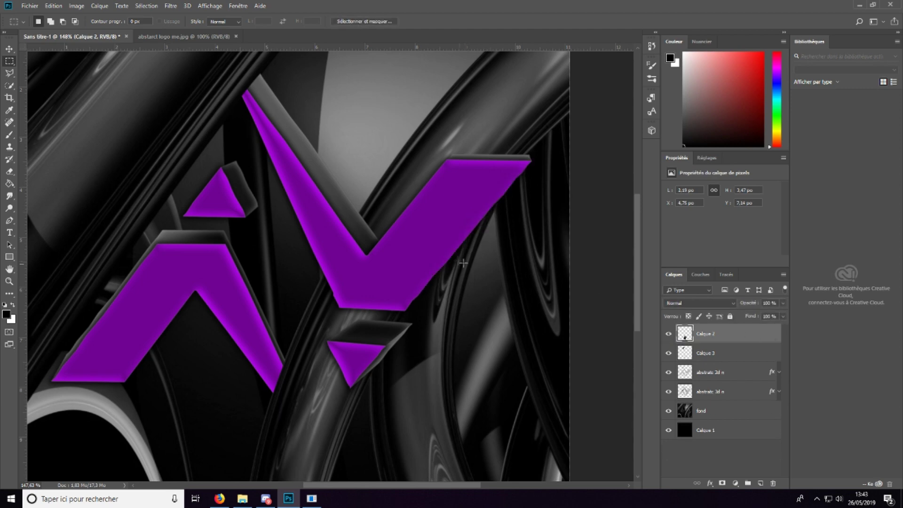
pyautogui.scroll(-4, 454, 257)
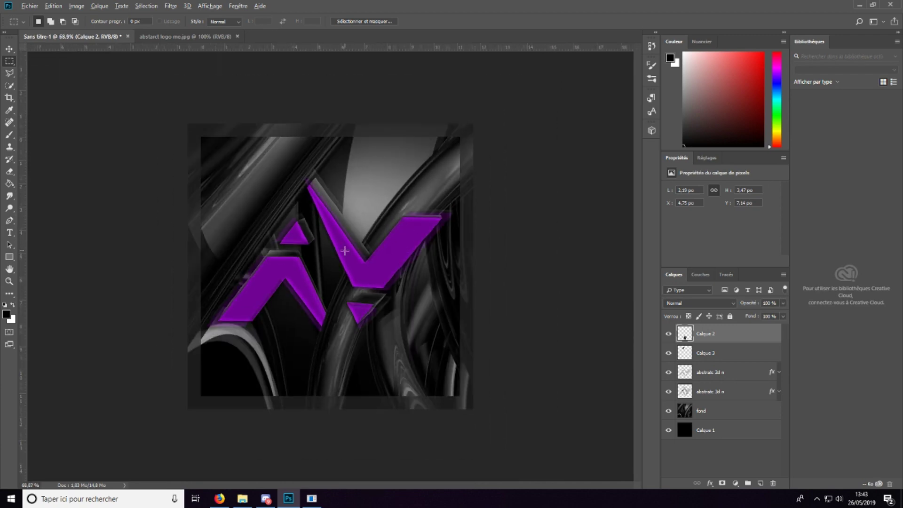
pyautogui.scroll(1, 221, 263)
pyautogui.scroll(-3, 232, 298)
pyautogui.scroll(1, 319, 299)
pyautogui.scroll(-1, 319, 299)
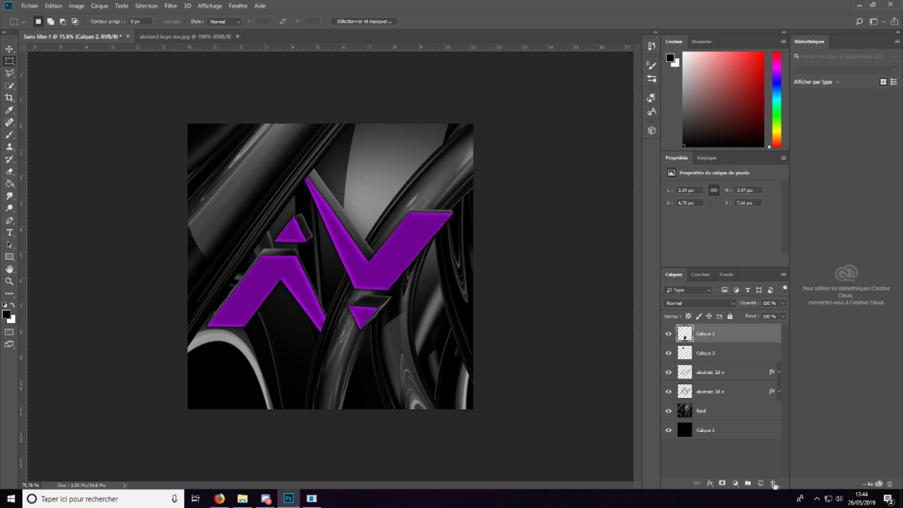
# Step: Add a new layer on top and set the Type tool to 22,01 pt with the white text colour ffffff
pyautogui.click(761, 483)
pyautogui.click(9, 233)
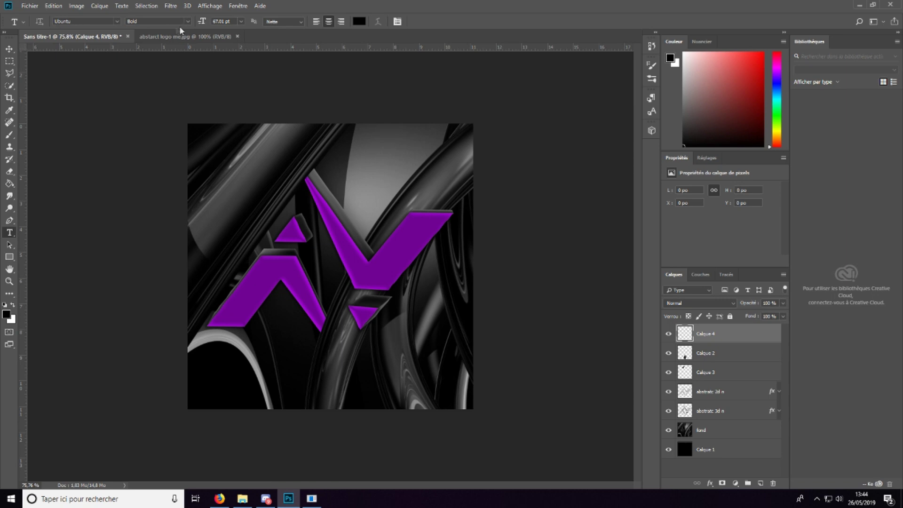
pyautogui.moveTo(202, 22); pyautogui.dragTo(177, 23)
pyautogui.click(359, 21)
pyautogui.write('ffffff')
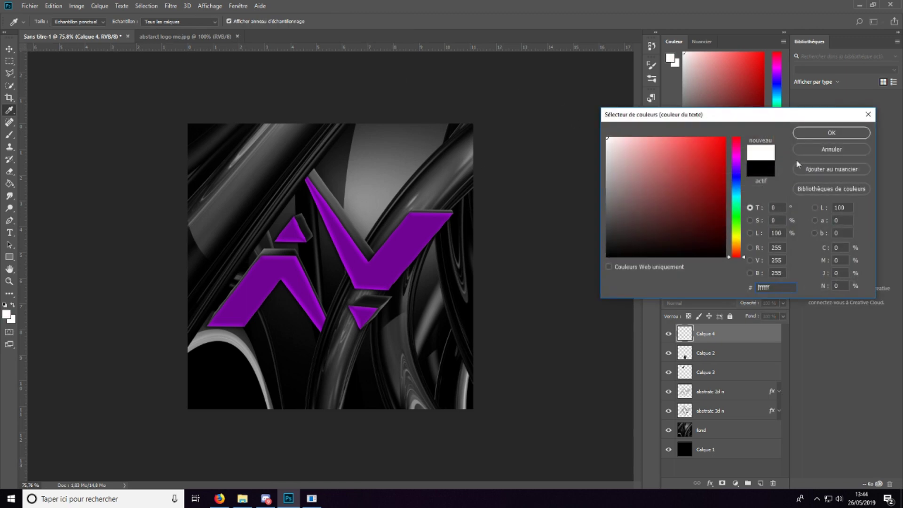
pyautogui.click(830, 133)
# Step: Create a text box below the logo containing N3MS3 and enlarge the text to 49,01 pt
pyautogui.moveTo(241, 352); pyautogui.dragTo(413, 396)
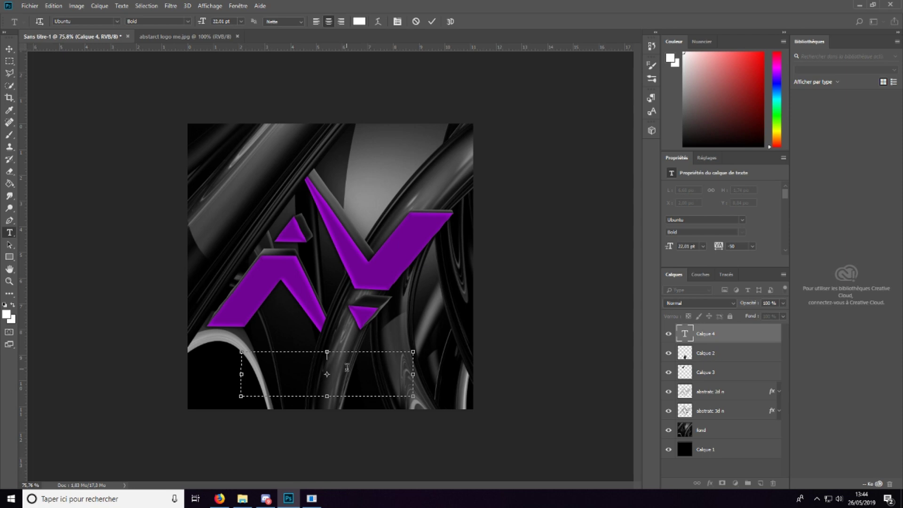
pyautogui.write('N3MS3')
pyautogui.hotkey('ctrl', 'a')
pyautogui.moveTo(203, 22); pyautogui.dragTo(215, 22)
pyautogui.click(9, 48)
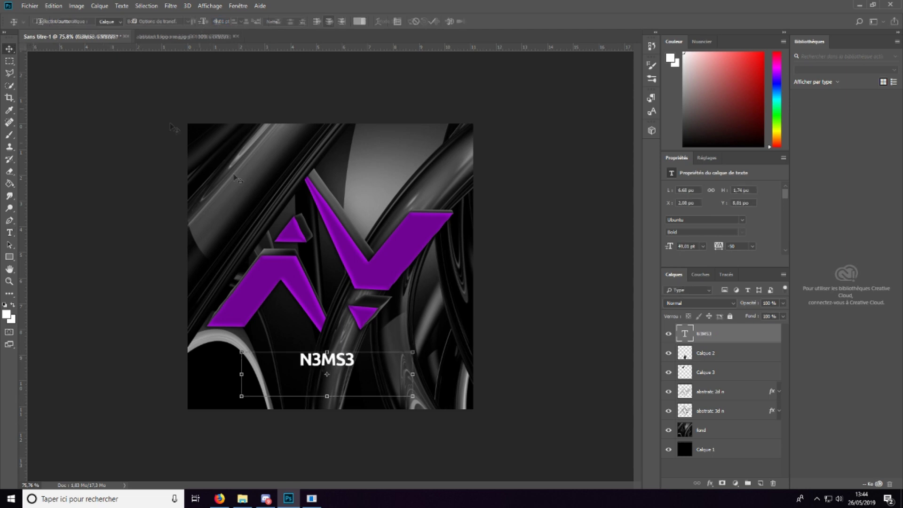
# Step: Move the N3MS3 text slightly down and right, and choose the preset layer style combining inner glow, satin, colour and gradient overlays, and drop shadow
pyautogui.moveTo(353, 378); pyautogui.dragTo(358, 388)
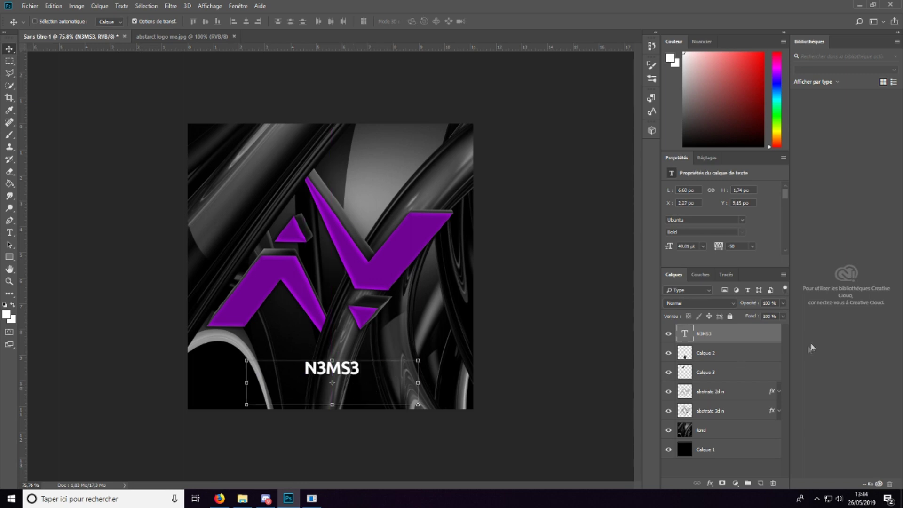
pyautogui.doubleClick(757, 334)
pyautogui.click(451, 190)
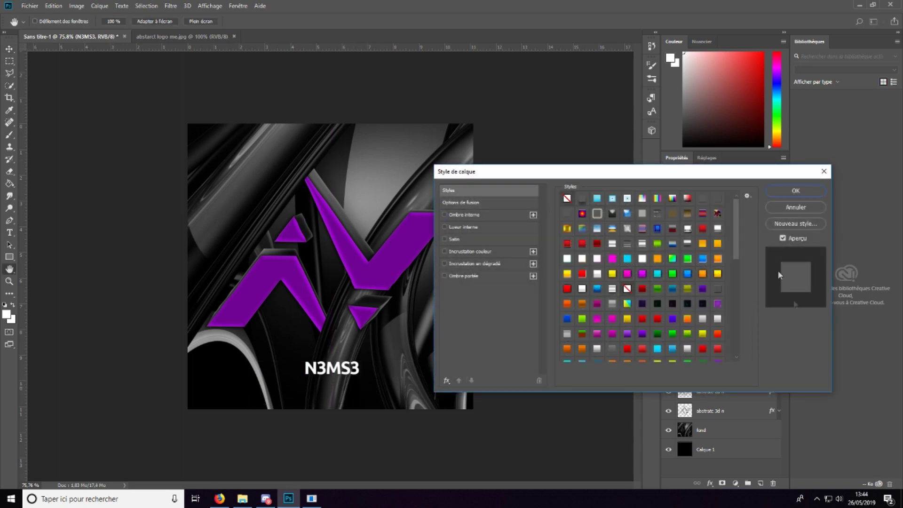
pyautogui.moveTo(735, 226); pyautogui.dragTo(736, 320)
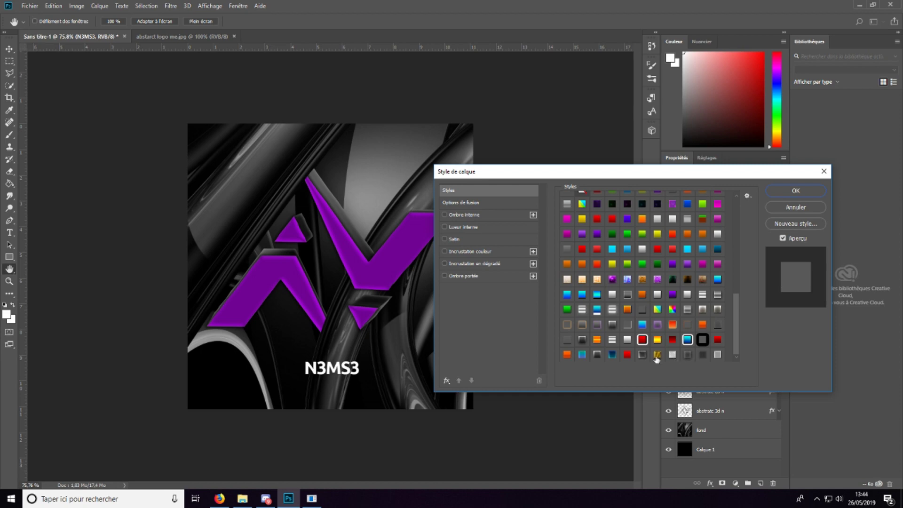
pyautogui.click(643, 355)
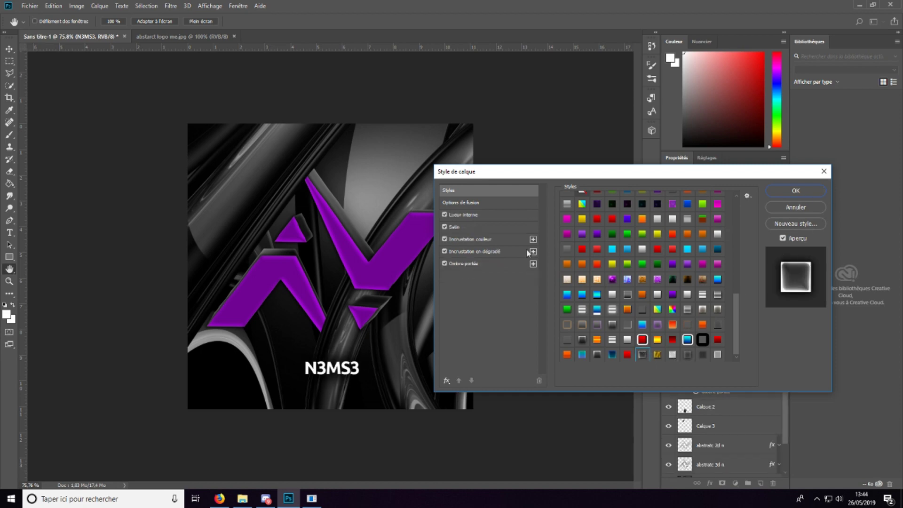
# Step: Review the preset's inner glow, satin, colour overlay, gradient overlay and drop shadow settings, apply the style and collapse the layer's effects list
pyautogui.click(475, 215)
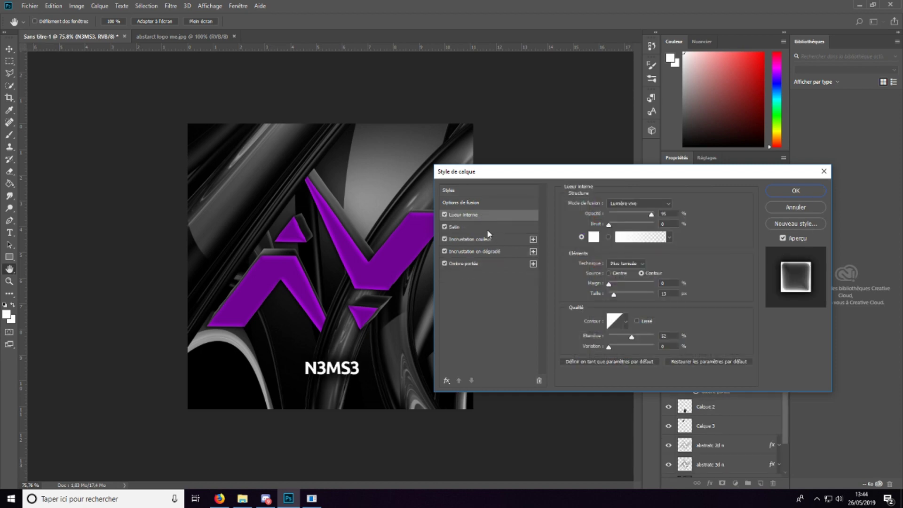
pyautogui.click(487, 230)
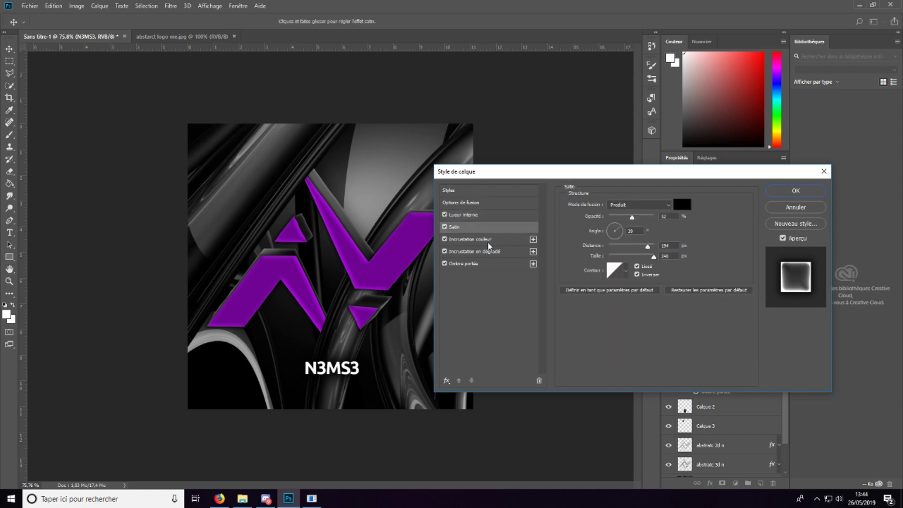
pyautogui.click(488, 242)
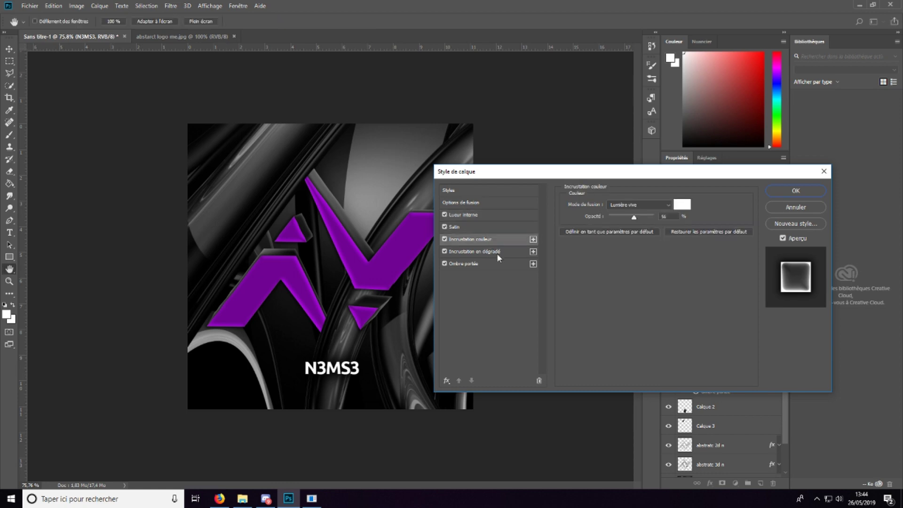
pyautogui.click(497, 253)
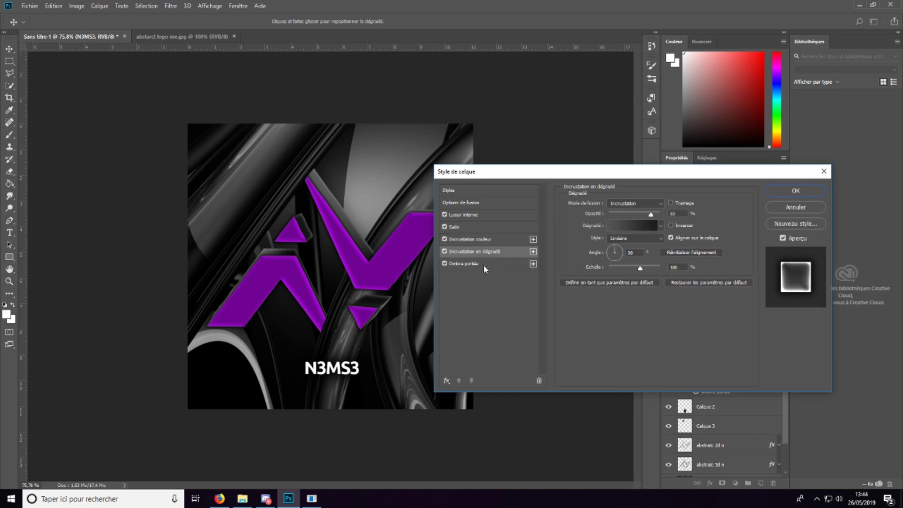
pyautogui.click(483, 264)
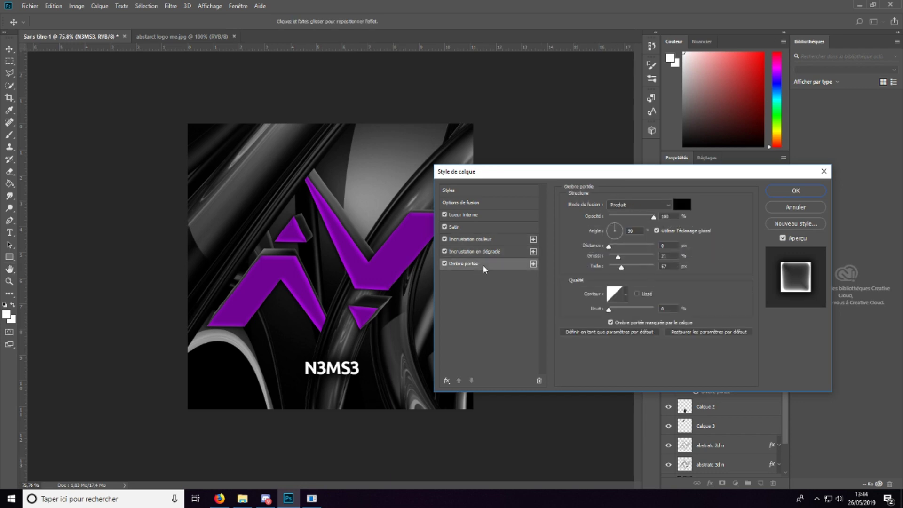
pyautogui.click(794, 191)
pyautogui.click(780, 335)
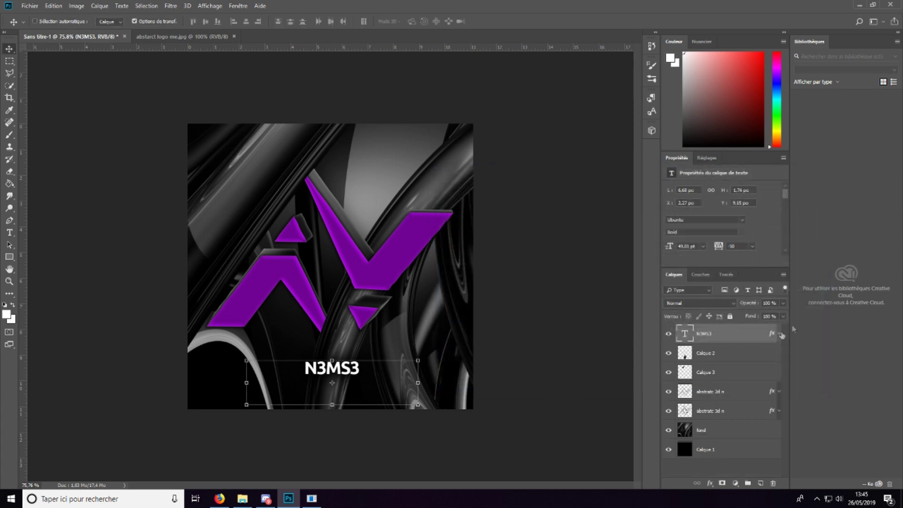
# Step: Duplicate the N3MS3 text layer twice and offset each copy progressively upward from the original
pyautogui.hotkey('ctrl', 'j')
pyautogui.hotkey('ctrl', 'j')
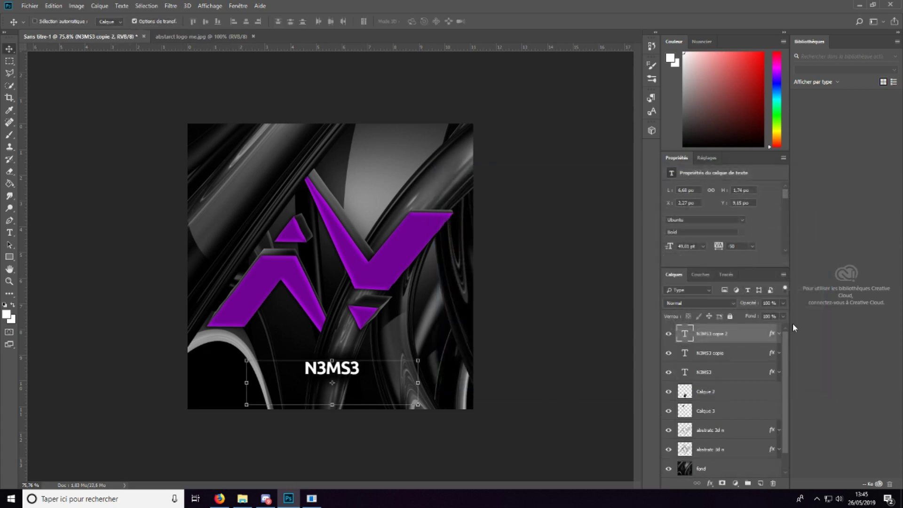
pyautogui.hotkey('ctrl', '+')
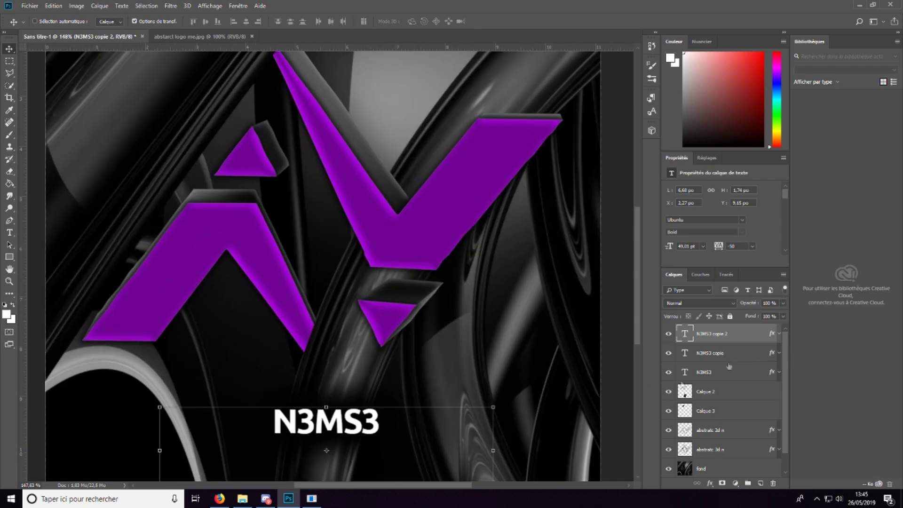
pyautogui.click(745, 360)
pyautogui.hotkey('shift', 'Up')
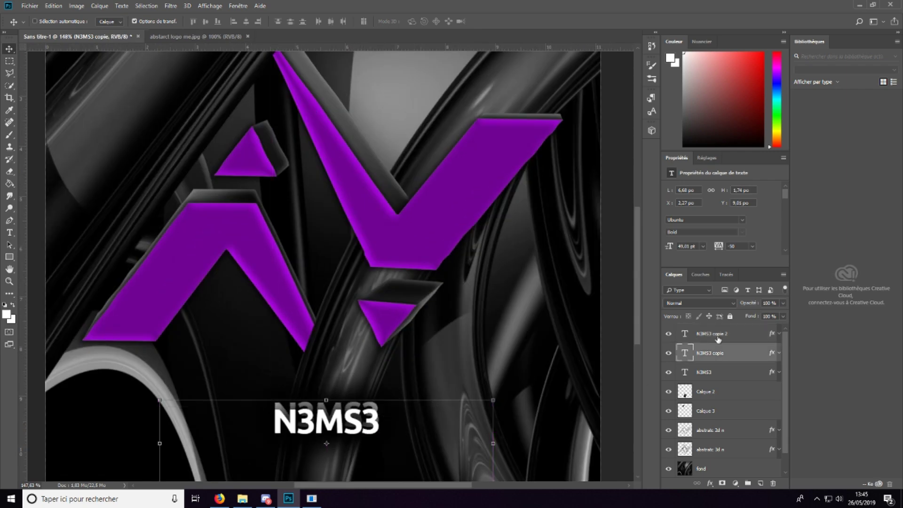
pyautogui.click(718, 335)
pyautogui.moveTo(332, 435); pyautogui.dragTo(331, 426)
pyautogui.scroll(1, 331, 426)
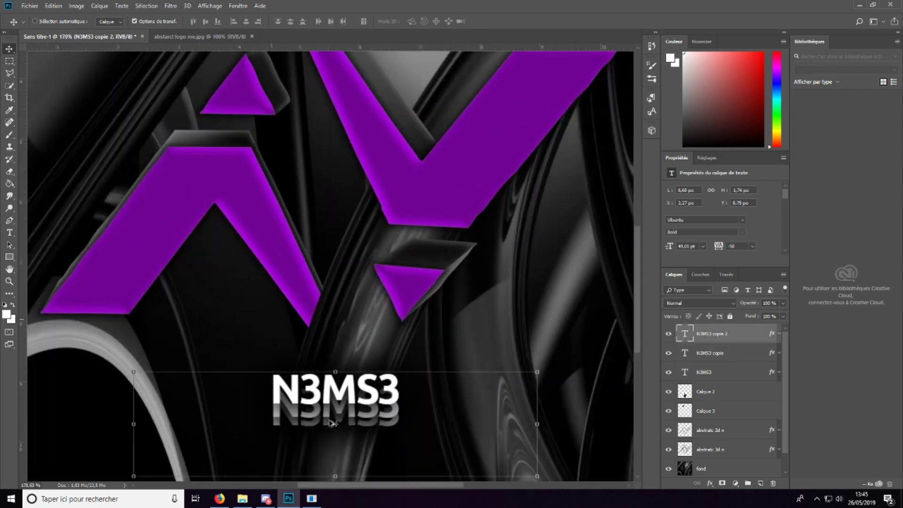
# Step: Lower both N3MS3 copies into a tight stack just above the original, at Y 9,12 po and 9,09 po
pyautogui.scroll(2, 332, 423)
pyautogui.click(725, 372)
pyautogui.click(724, 353)
pyautogui.moveTo(405, 396); pyautogui.dragTo(404, 408)
pyautogui.scroll(3, 362, 435)
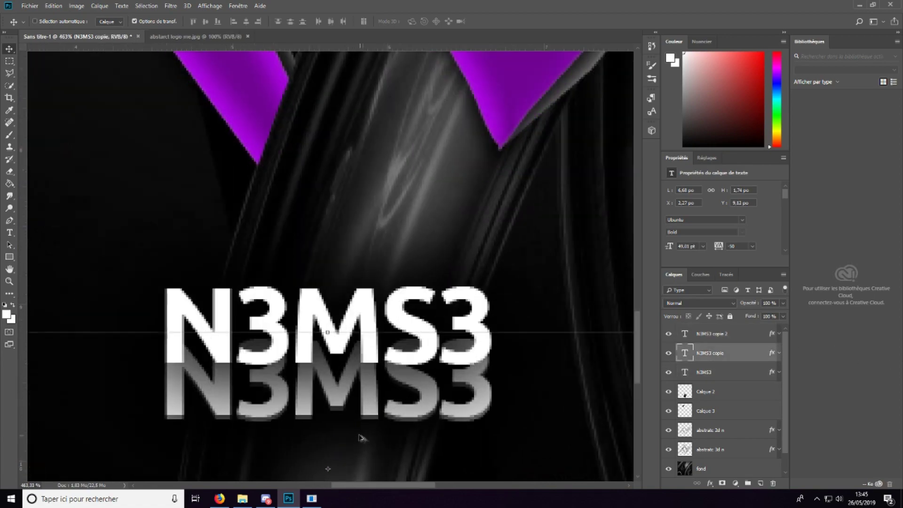
pyautogui.click(726, 333)
pyautogui.moveTo(414, 337); pyautogui.dragTo(412, 391)
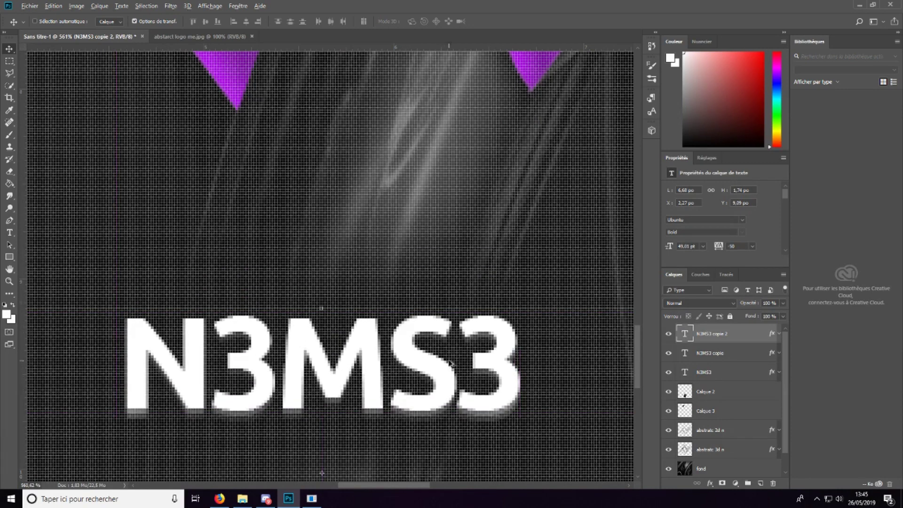
pyautogui.scroll(-5, 461, 348)
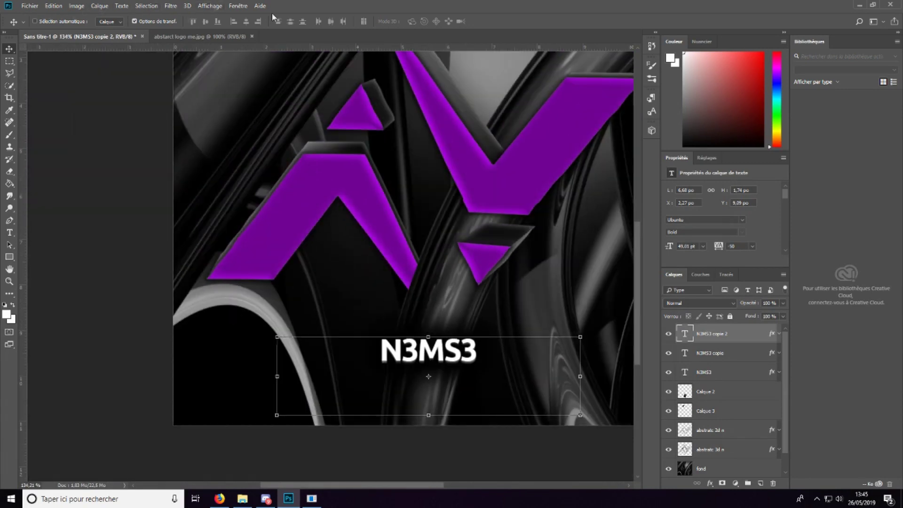
# Step: Try a horizontal Arche text warp with a +50 % bend on the N3MS3 copie 2 layer
pyautogui.click(122, 6)
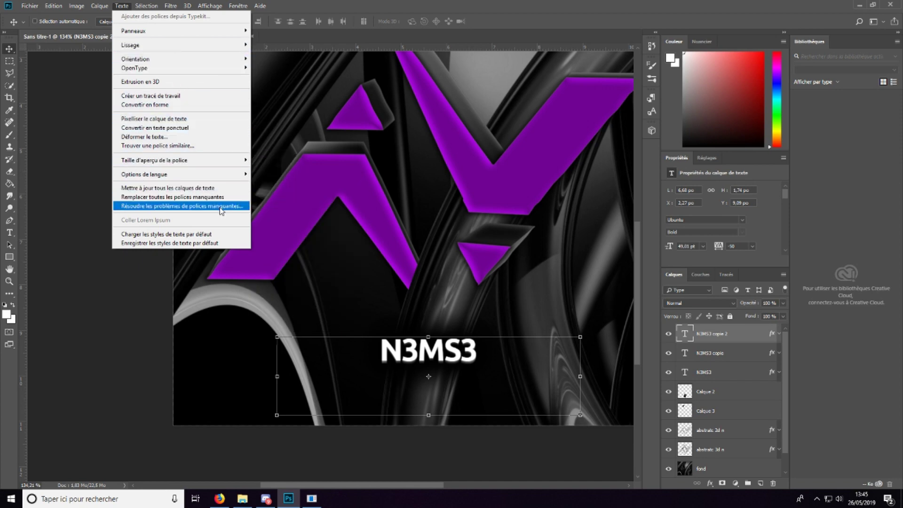
pyautogui.moveTo(184, 162)
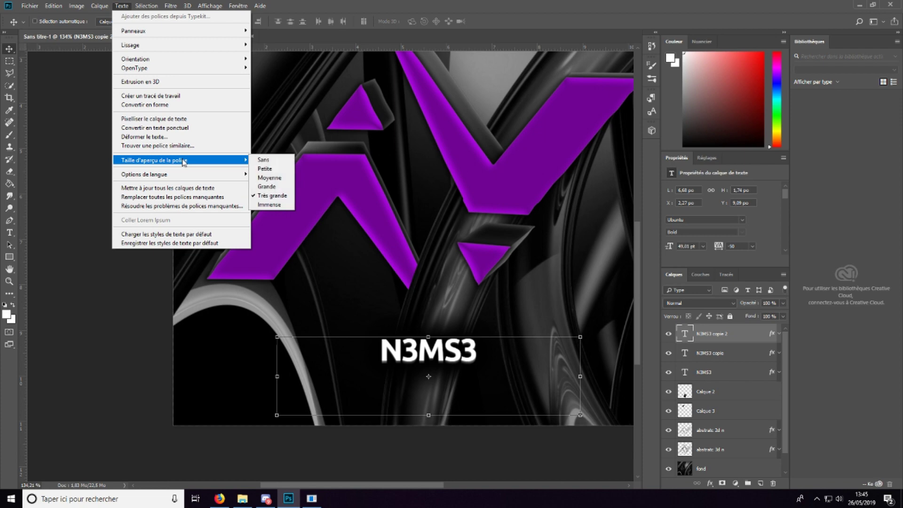
pyautogui.click(160, 136)
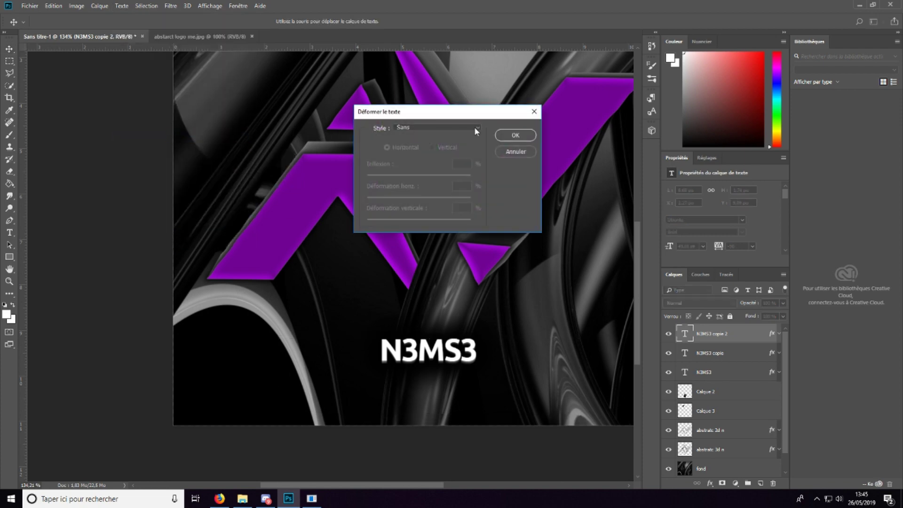
pyautogui.click(426, 128)
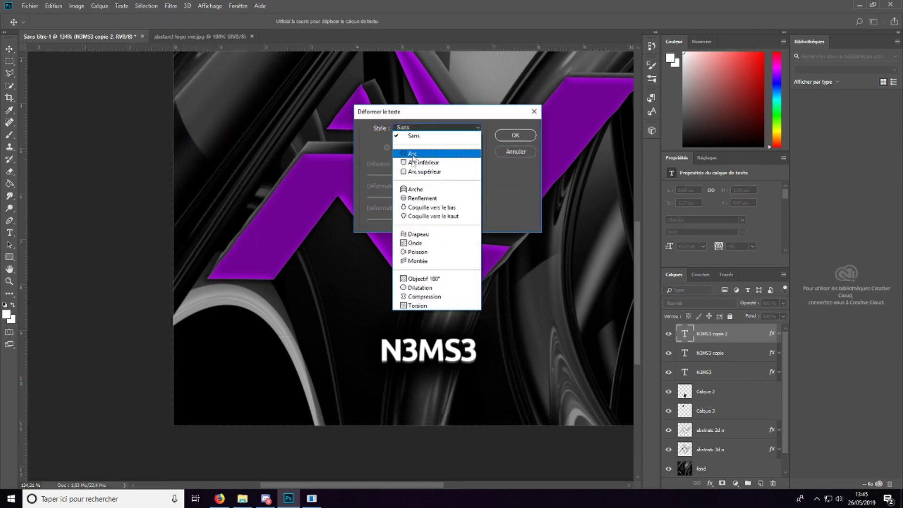
pyautogui.click(415, 189)
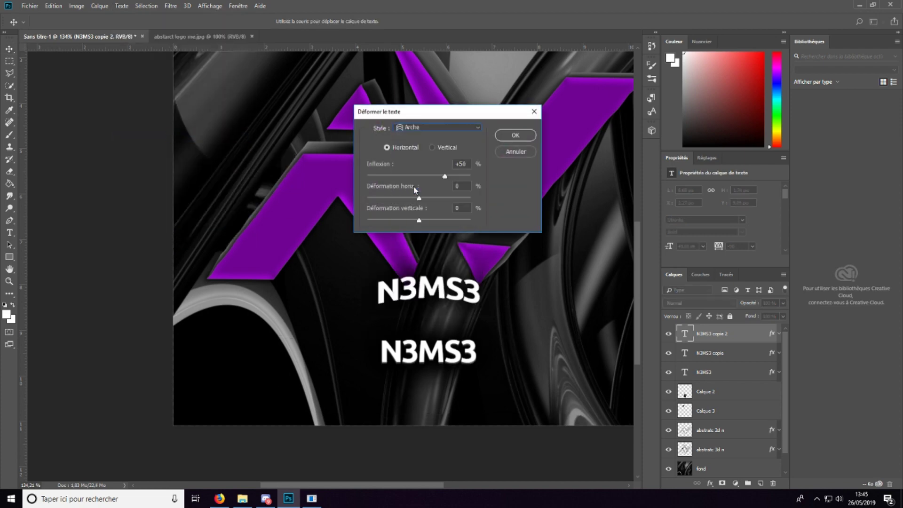
pyautogui.click(515, 135)
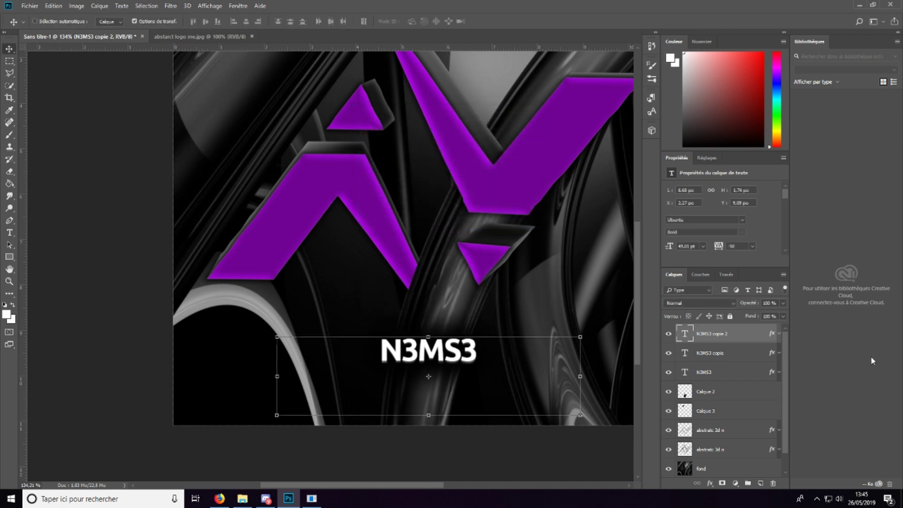
pyautogui.scroll(-3, 409, 253)
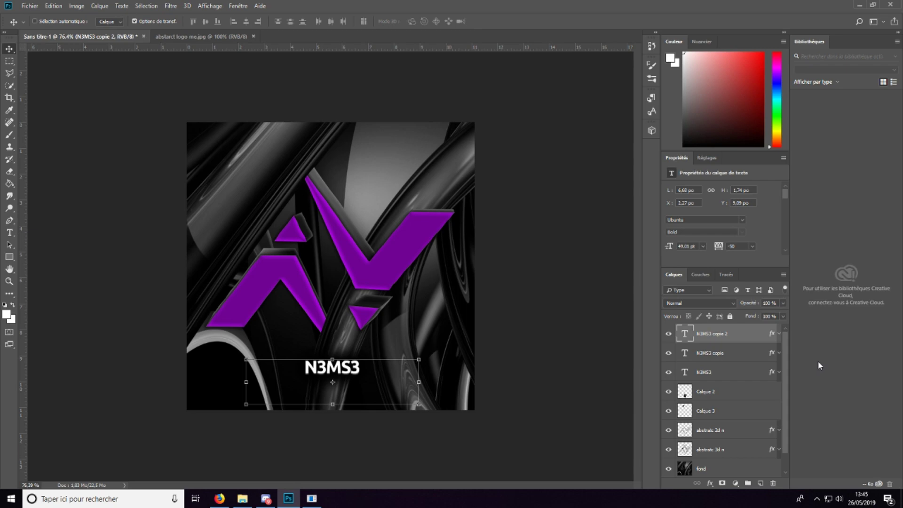
pyautogui.click(170, 6)
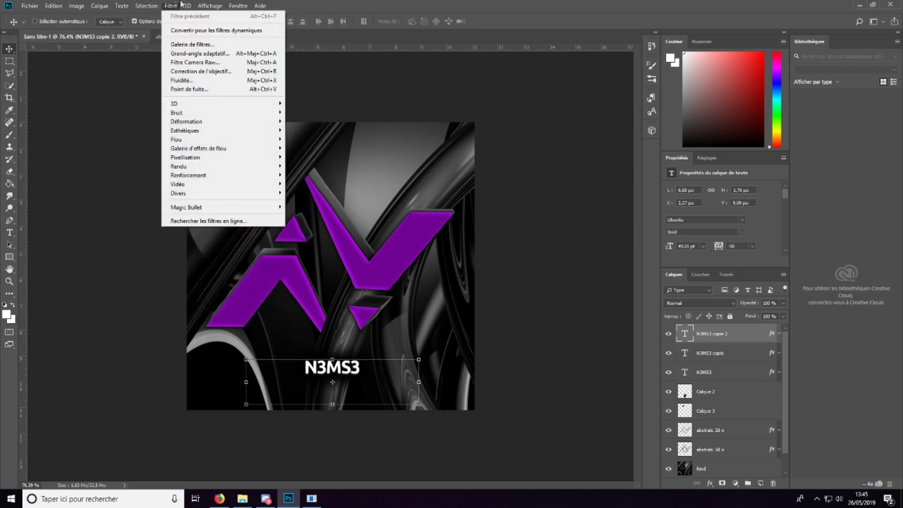
pyautogui.moveTo(263, 207)
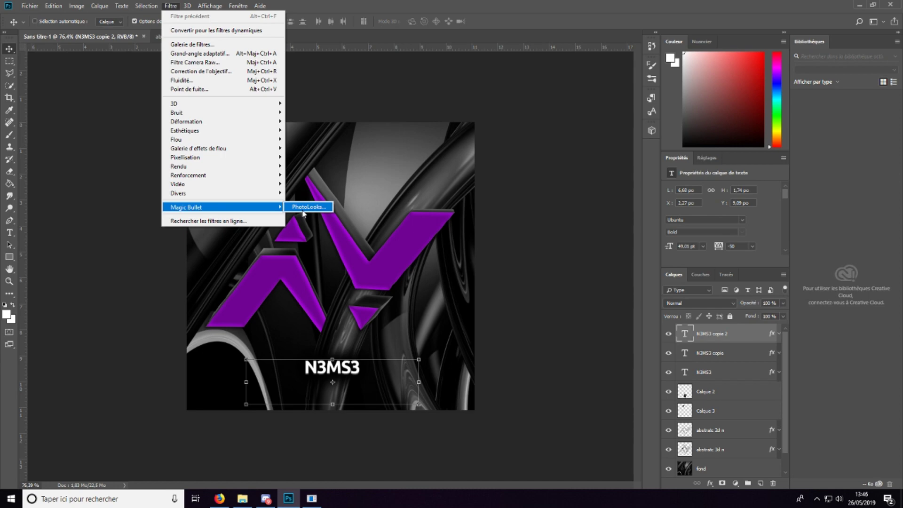
pyautogui.click(585, 360)
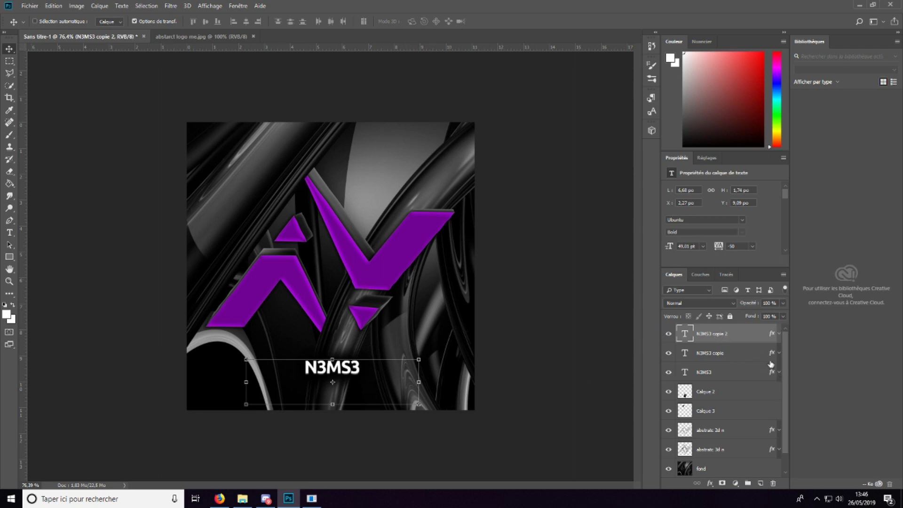
# Step: Stamp all visible layers into a new top layer, hide the layers beneath it down to fond, and toggle the merged layer's visibility to check it
pyautogui.moveTo(772, 371); pyautogui.dragTo(771, 358)
pyautogui.hotkey('ctrl', 'shift', 'alt', 'e')
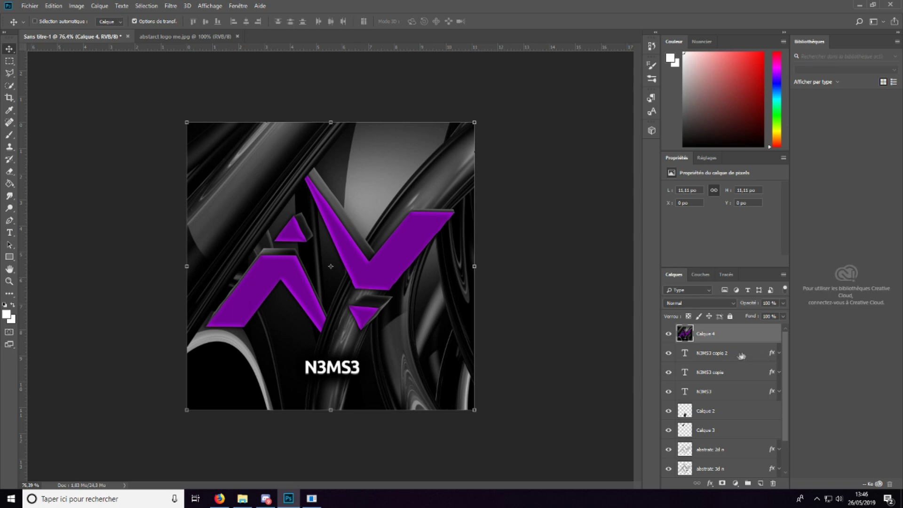
pyautogui.moveTo(717, 338); pyautogui.dragTo(702, 343)
pyautogui.click(668, 353)
pyautogui.scroll(-2, 672, 451)
pyautogui.click(668, 428)
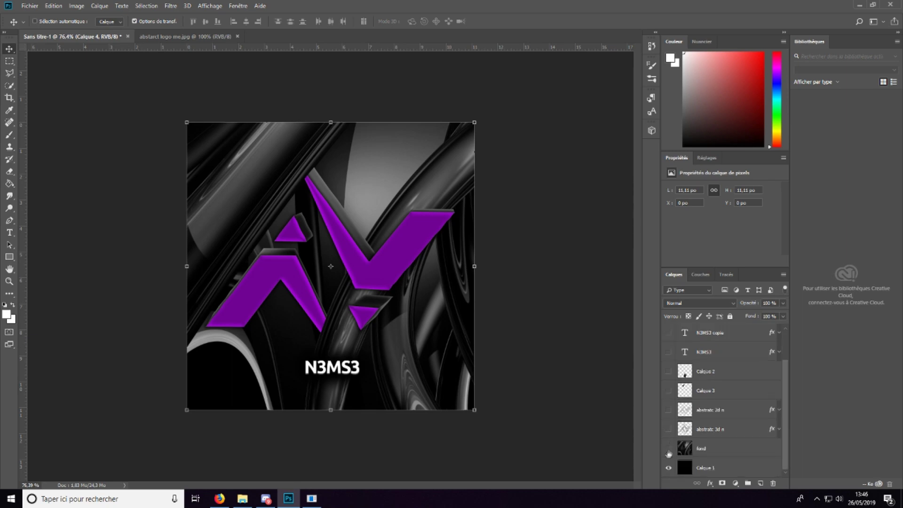
pyautogui.scroll(2, 678, 377)
pyautogui.click(669, 335)
pyautogui.click(669, 334)
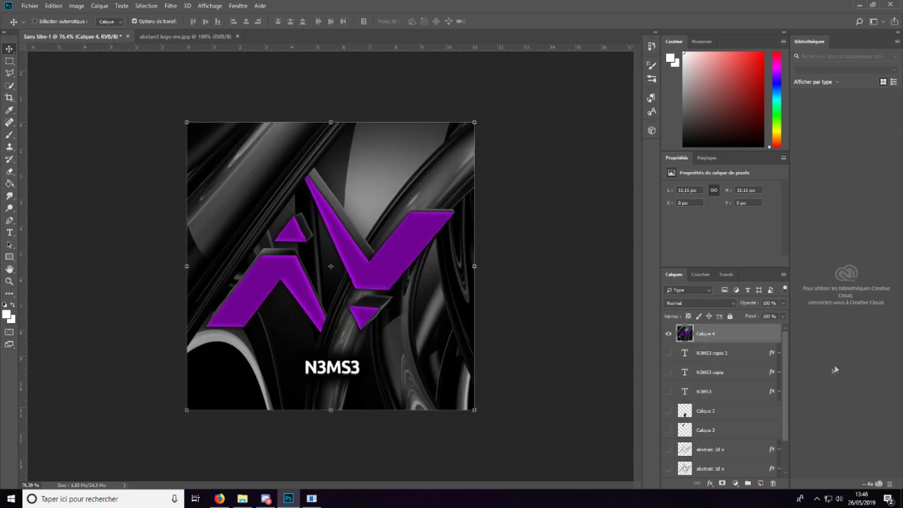
# Step: Open Magic Bullet PhotoLooks on Calque 4 and shift its Warm/Cool tint to purple, with Warm/Cool +0.926 and Tint -1.281
pyautogui.click(149, 6)
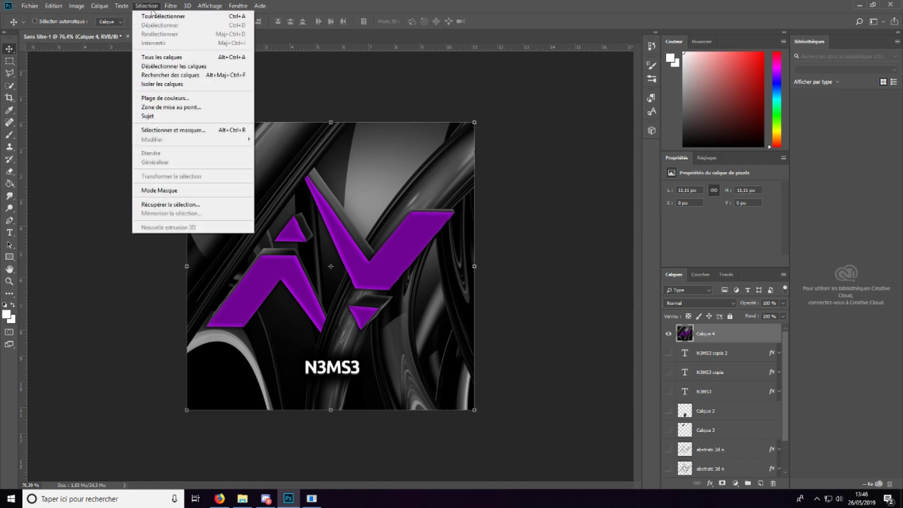
pyautogui.moveTo(170, 7)
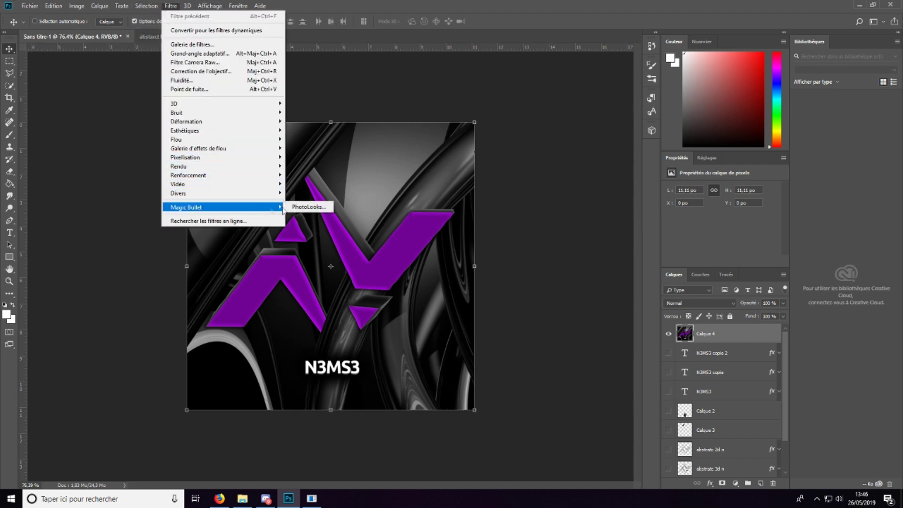
pyautogui.click(307, 207)
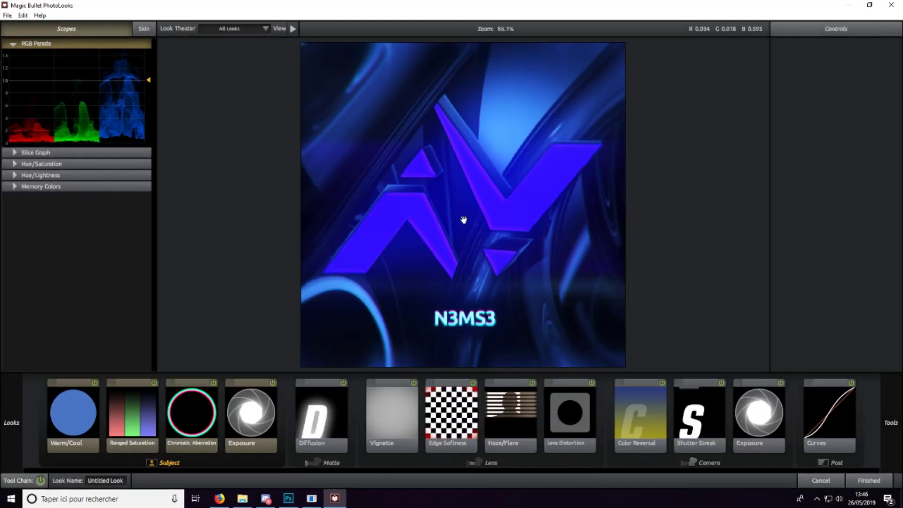
pyautogui.click(75, 427)
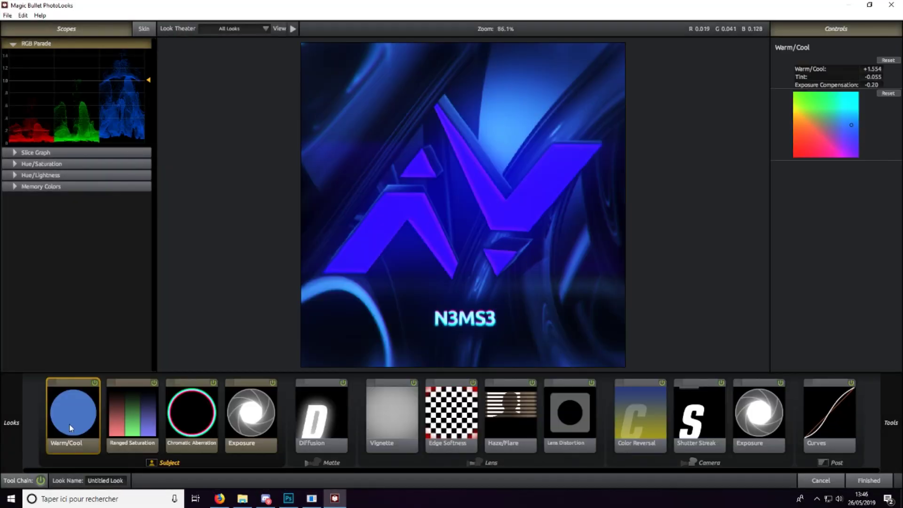
pyautogui.moveTo(851, 125); pyautogui.dragTo(830, 138)
pyautogui.moveTo(831, 139); pyautogui.dragTo(840, 145)
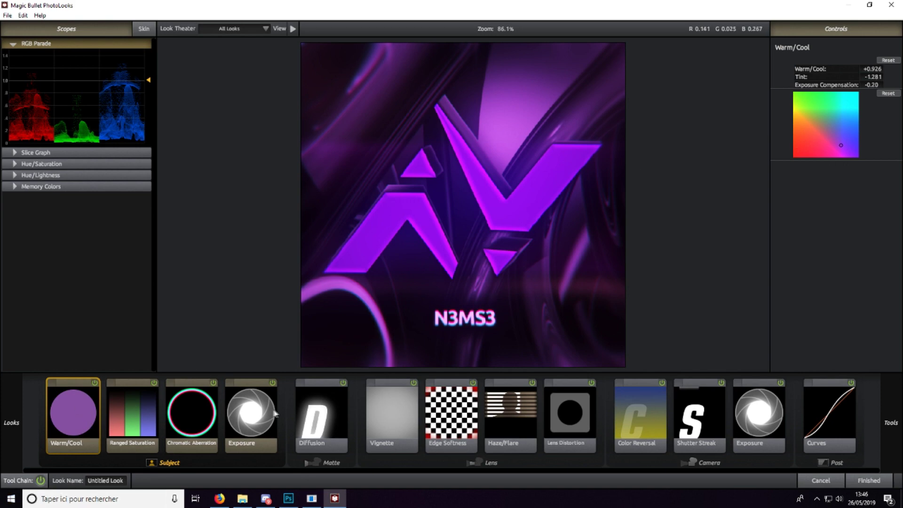
# Step: Set the Chromatic Aberration tool's Red/Cyan value to -2.740
pyautogui.click(113, 427)
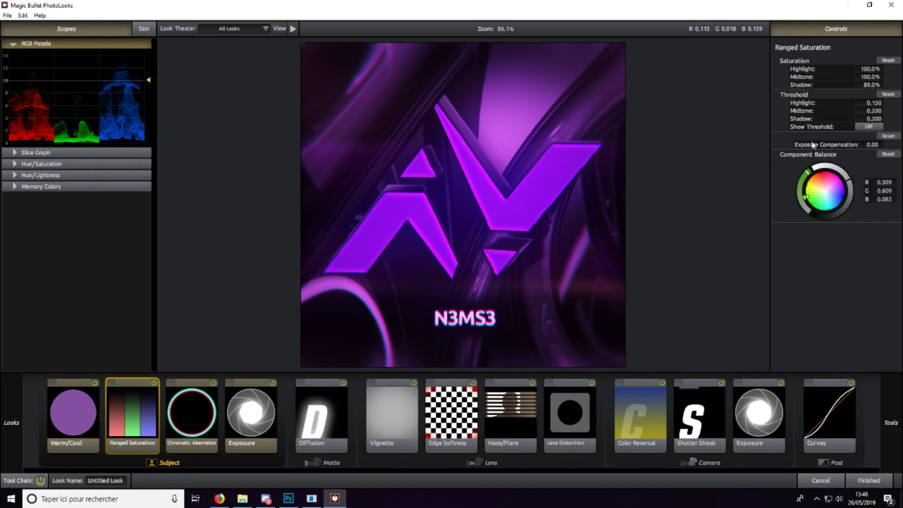
pyautogui.click(181, 433)
pyautogui.moveTo(873, 69)
pyautogui.mouseDown()
pyautogui.moveTo(842, 69)
pyautogui.moveTo(883, 69)
pyautogui.mouseUp()
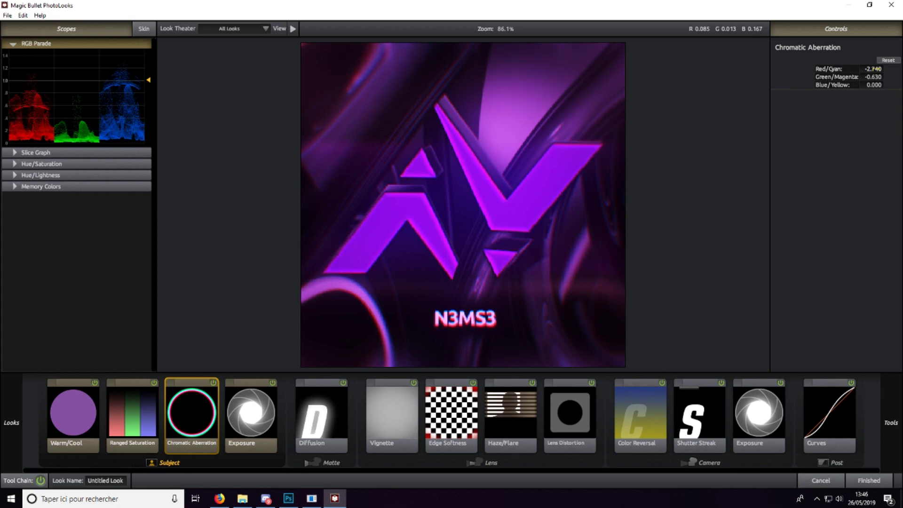
# Step: Set the Subject stage's Exposure to +0.80 stops and the Diffusion size to 46.55%
pyautogui.click(250, 414)
pyautogui.moveTo(873, 69)
pyautogui.mouseDown()
pyautogui.moveTo(896, 69)
pyautogui.moveTo(871, 68)
pyautogui.mouseUp()
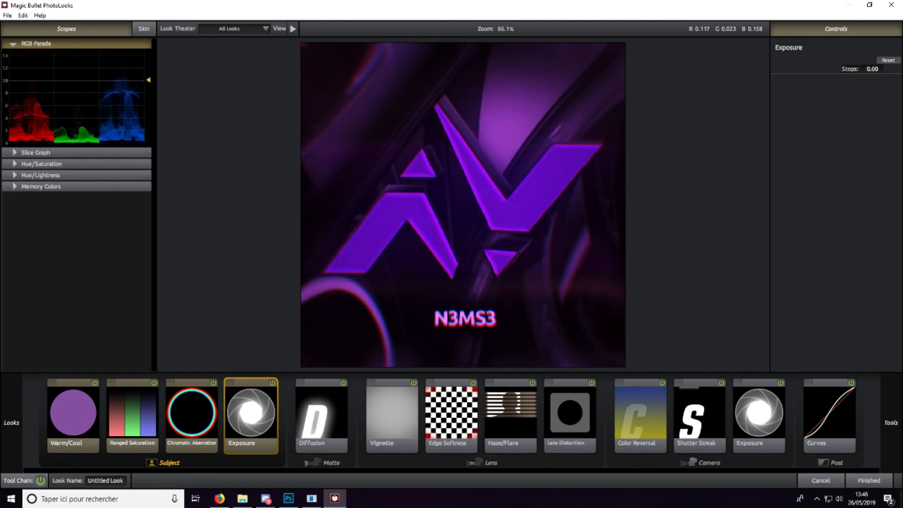
pyautogui.click(342, 405)
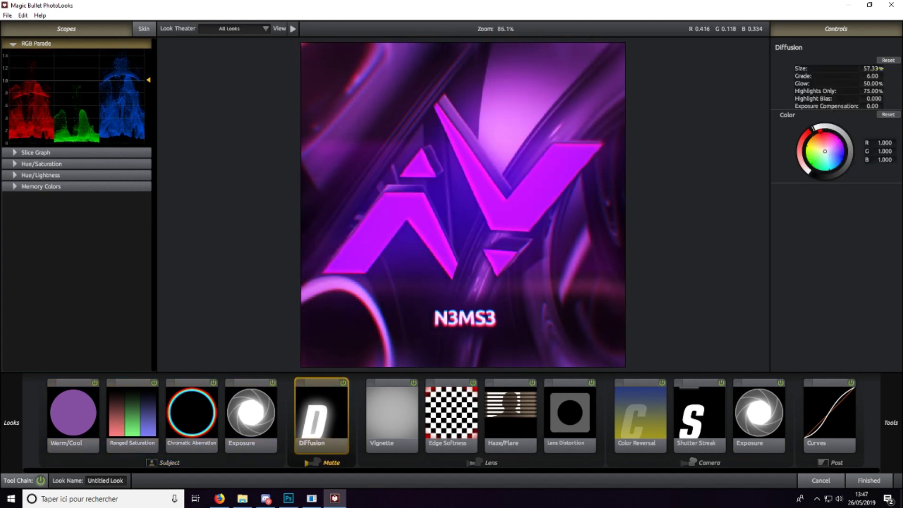
pyautogui.moveTo(873, 69)
pyautogui.mouseDown()
pyautogui.moveTo(853, 69)
pyautogui.moveTo(894, 69)
pyautogui.moveTo(856, 69)
pyautogui.mouseUp()
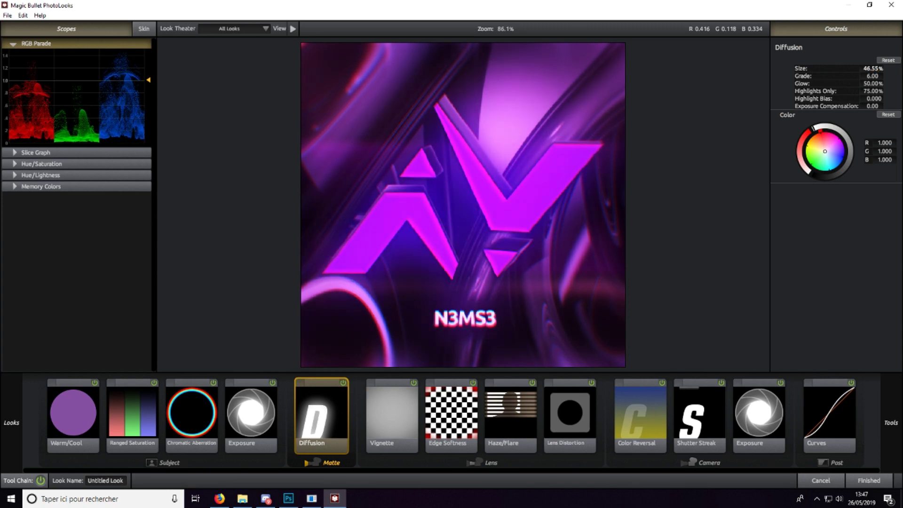
# Step: Review the preset look categories and the settings of the tools in the chain, from Warm/Cool through the Camera stage's Exposure
pyautogui.click(81, 408)
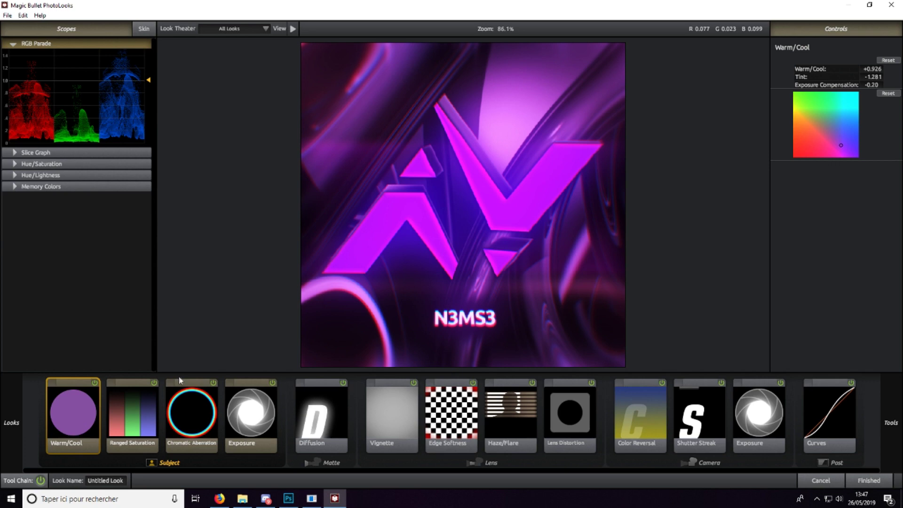
pyautogui.click(14, 453)
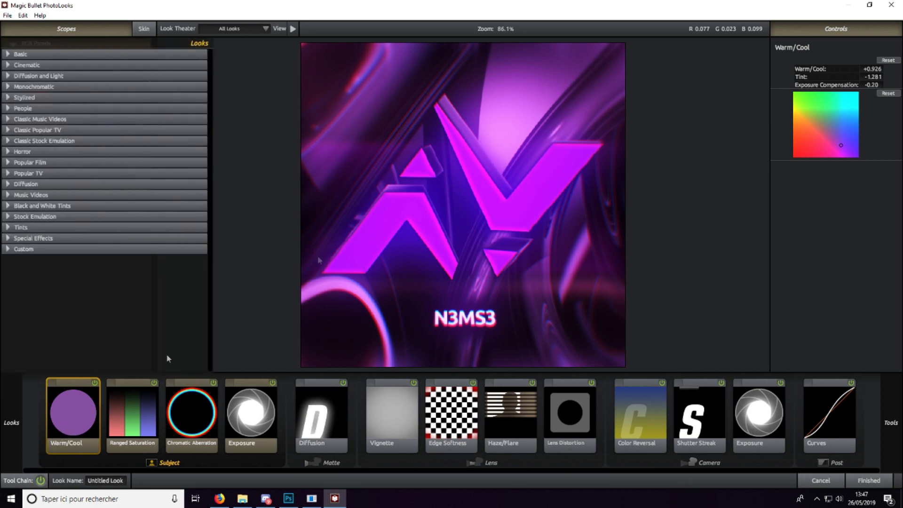
pyautogui.click(87, 412)
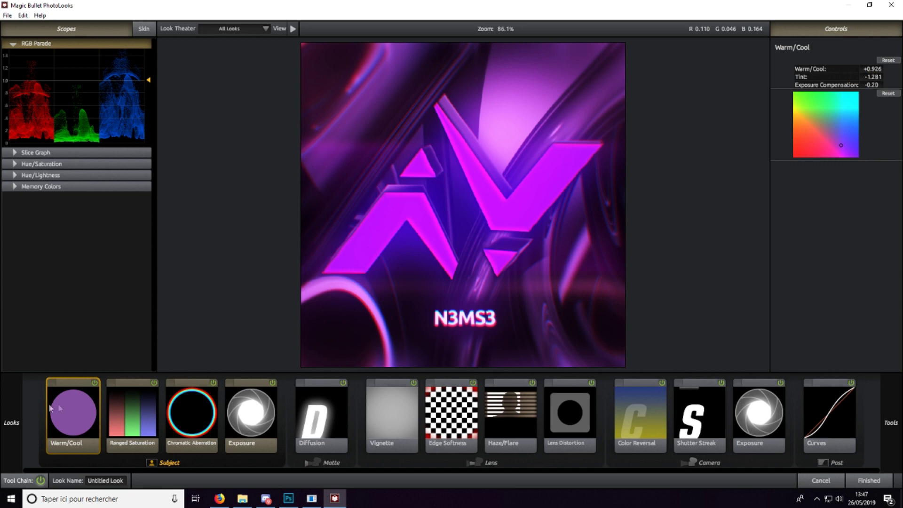
pyautogui.click(146, 424)
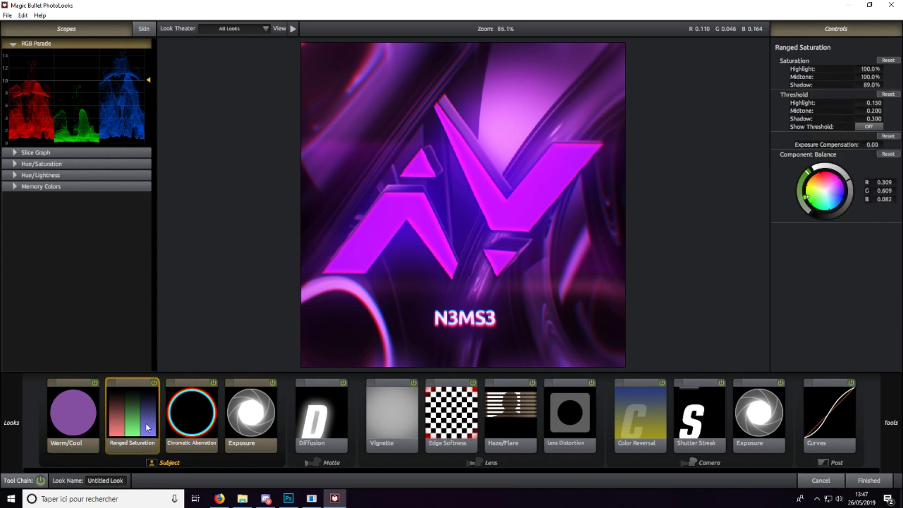
pyautogui.click(193, 414)
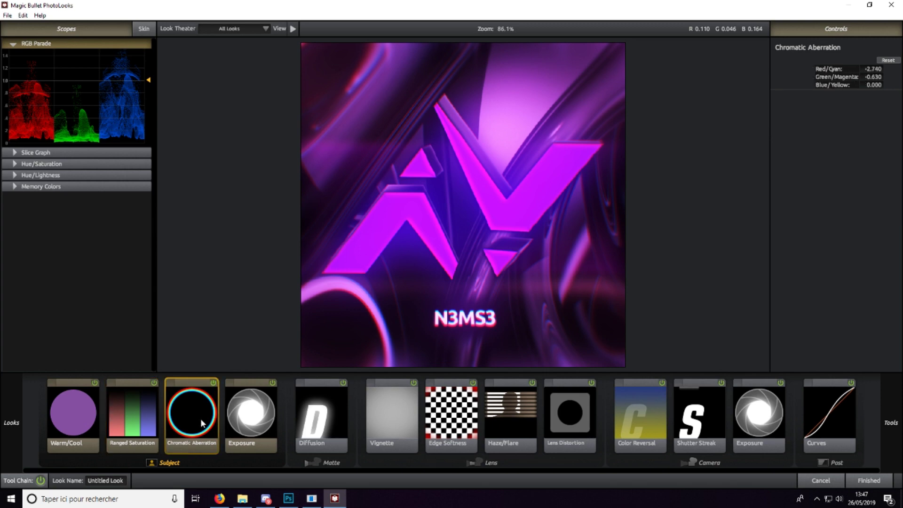
pyautogui.click(253, 427)
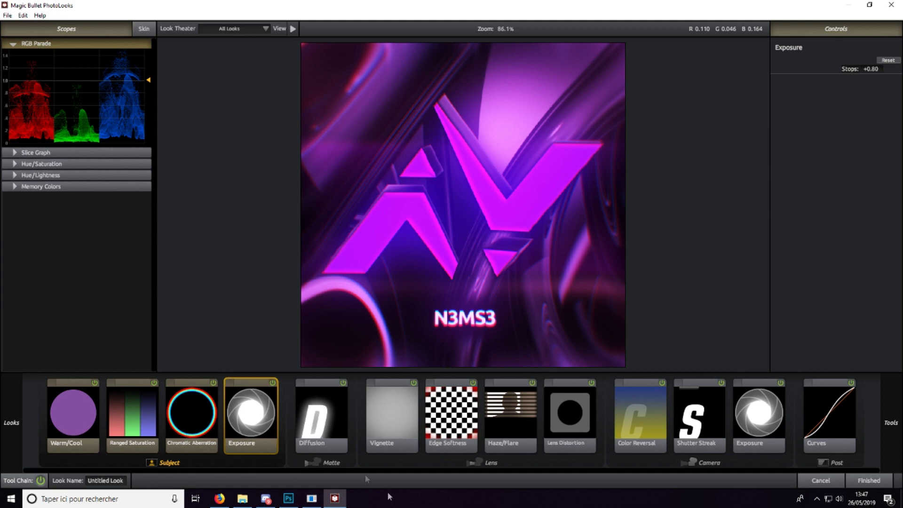
pyautogui.click(330, 467)
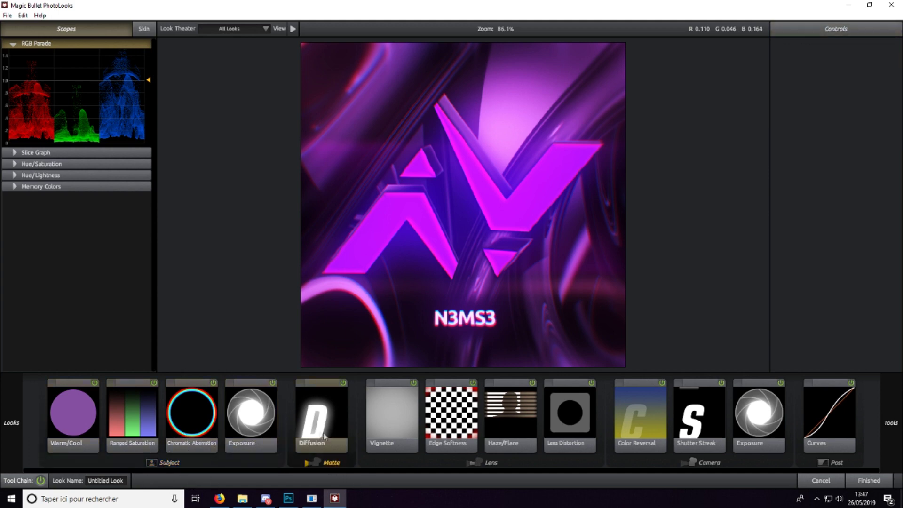
pyautogui.click(484, 463)
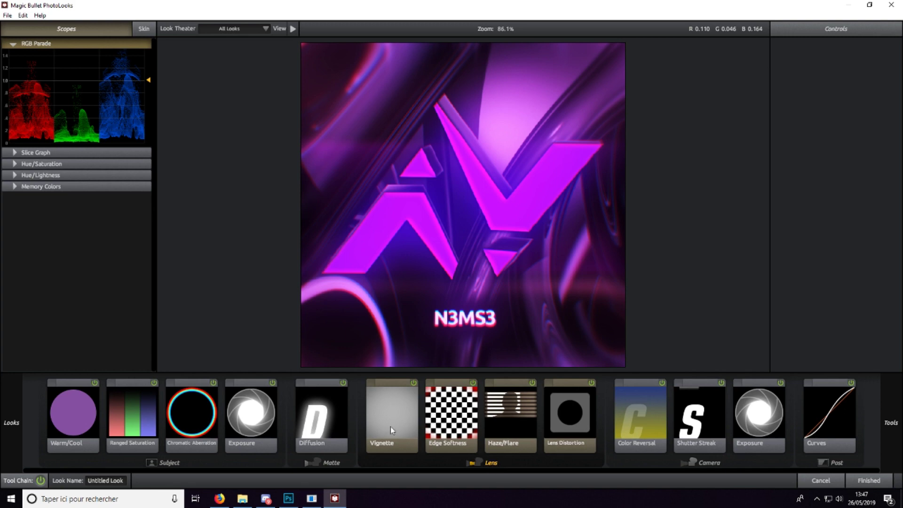
pyautogui.click(462, 429)
pyautogui.click(501, 424)
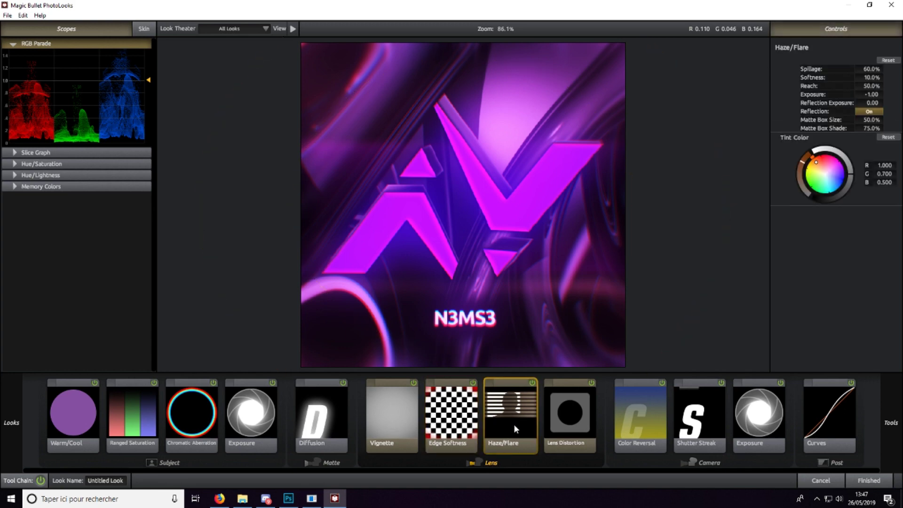
pyautogui.click(583, 433)
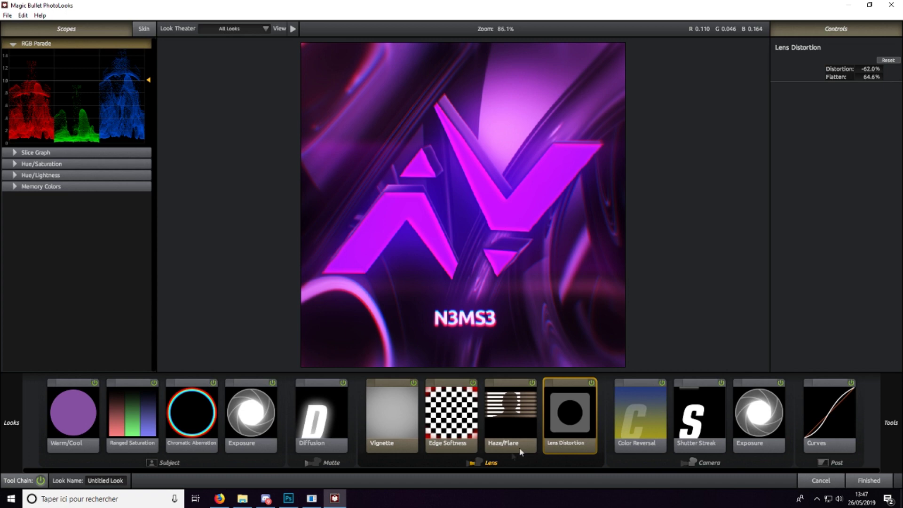
pyautogui.click(639, 431)
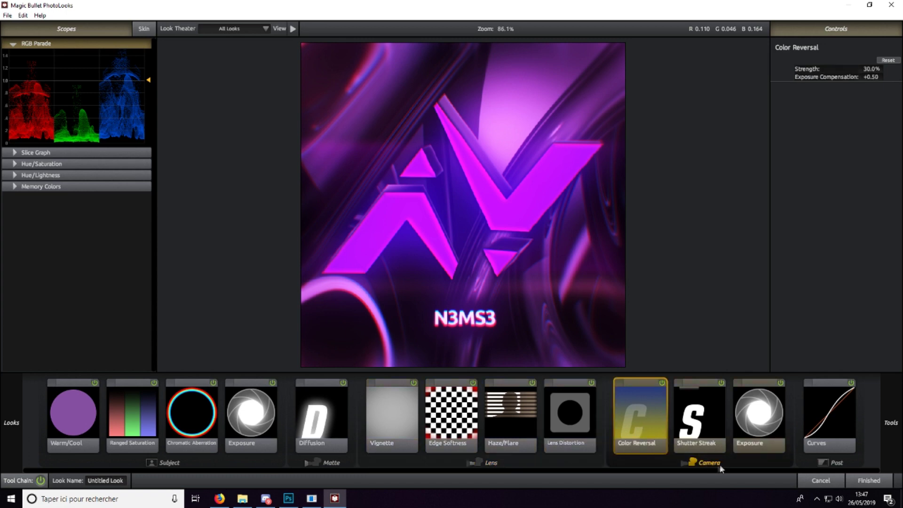
pyautogui.click(708, 434)
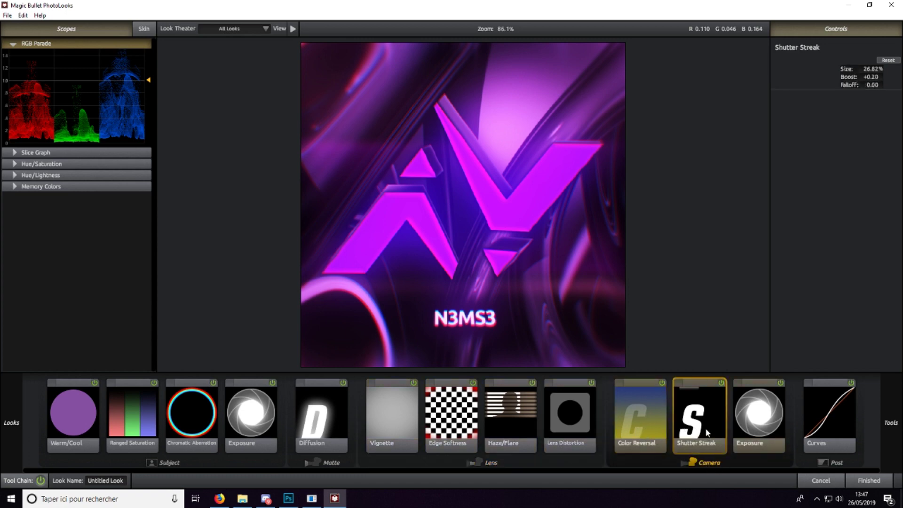
pyautogui.click(760, 433)
# Step: Set the Curves tool's Contrast to +1.040 and Shadows to -0.420
pyautogui.click(847, 409)
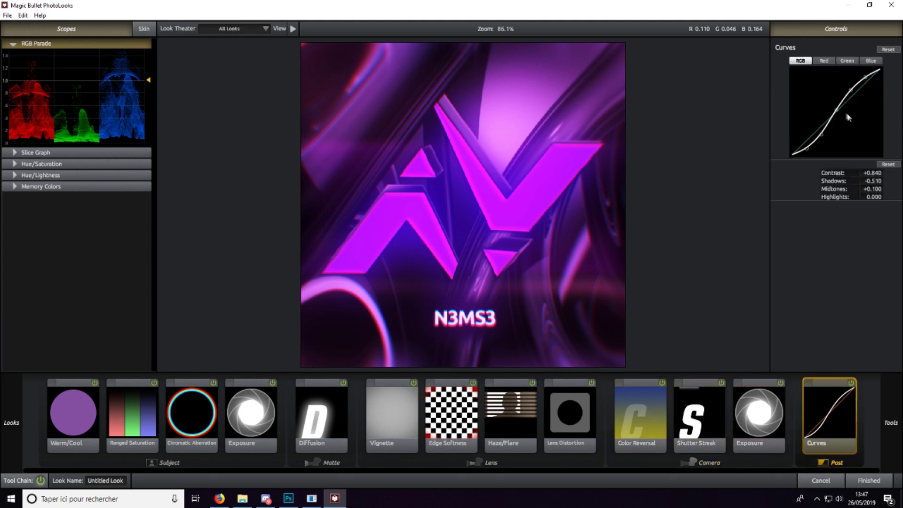
pyautogui.moveTo(872, 172)
pyautogui.mouseDown()
pyautogui.moveTo(896, 173)
pyautogui.moveTo(861, 172)
pyautogui.moveTo(901, 173)
pyautogui.moveTo(837, 172)
pyautogui.moveTo(880, 173)
pyautogui.moveTo(874, 181)
pyautogui.moveTo(883, 180)
pyautogui.mouseUp()
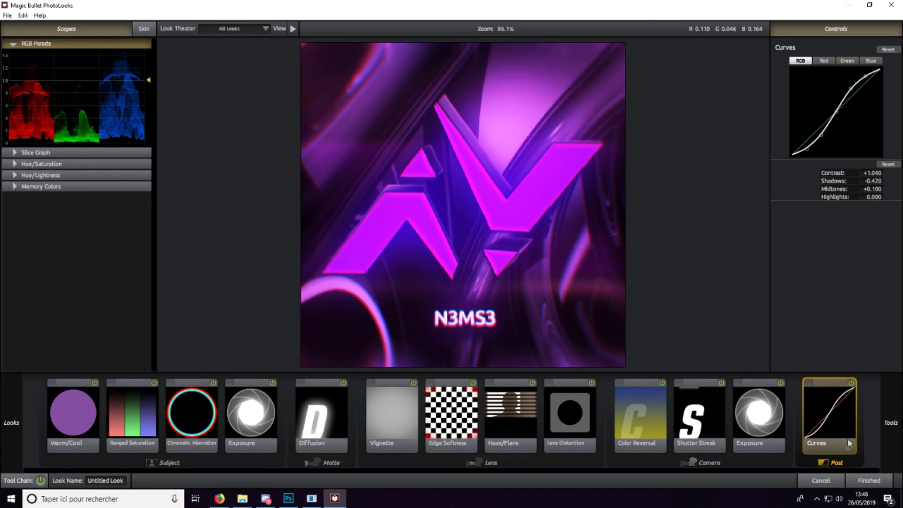
pyautogui.click(45, 417)
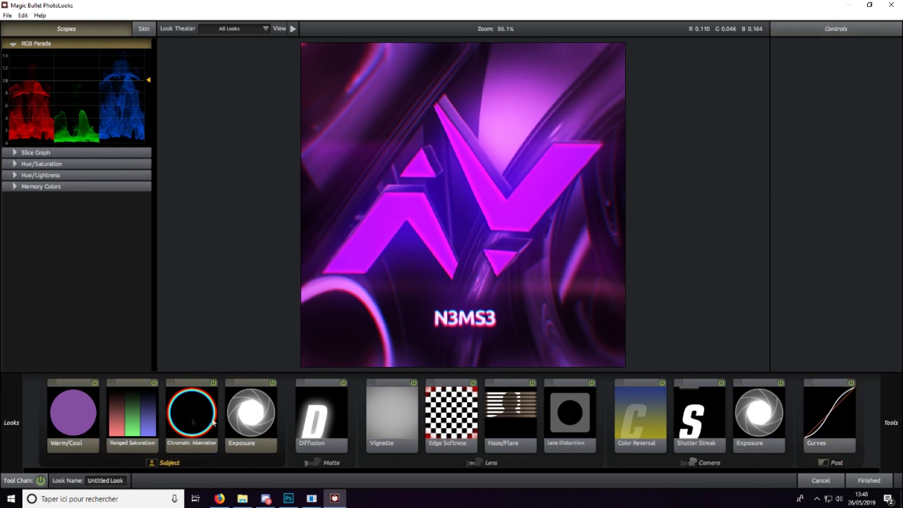
pyautogui.click(246, 427)
# Step: Set Lens Distortion to -76.9% with Flatten at 42.1%, and apply the finished look to Calque 4
pyautogui.click(586, 429)
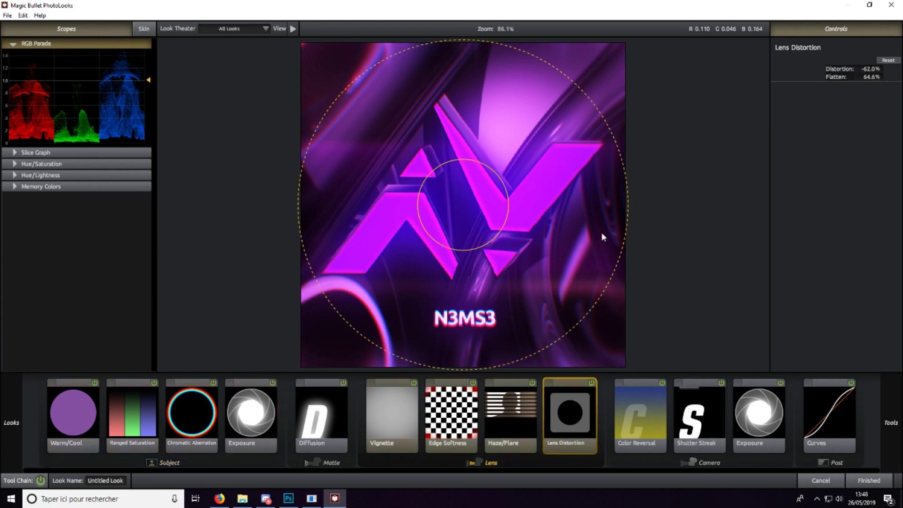
pyautogui.moveTo(626, 232); pyautogui.dragTo(490, 229)
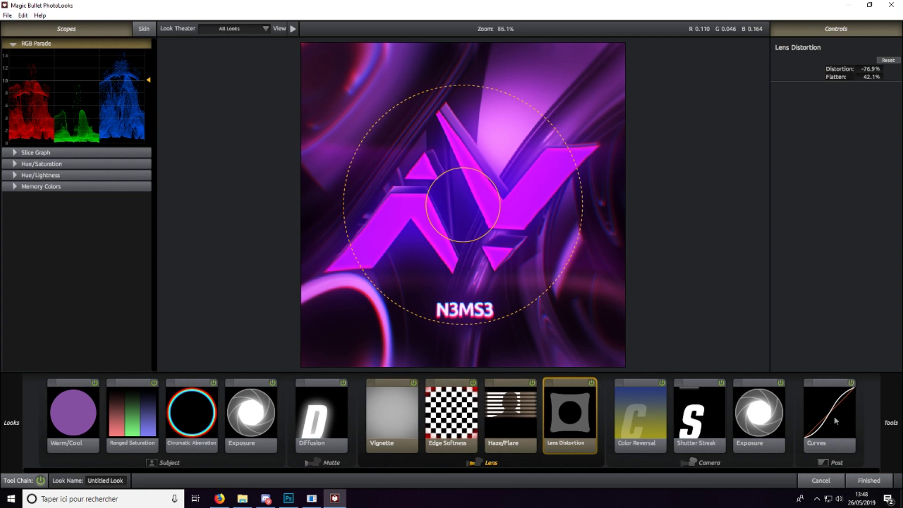
pyautogui.click(868, 480)
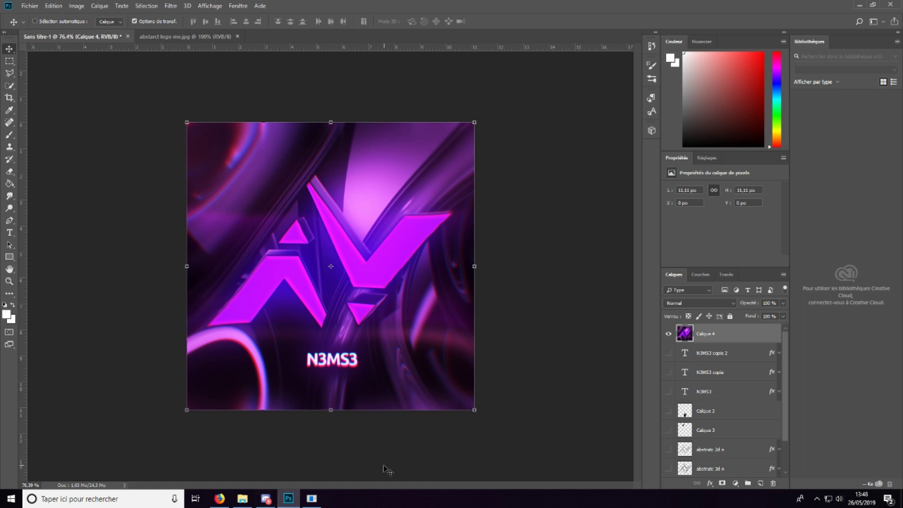
pyautogui.moveTo(785, 343)
pyautogui.mouseDown()
pyautogui.moveTo(785, 357)
pyautogui.moveTo(786, 344)
pyautogui.mouseUp()
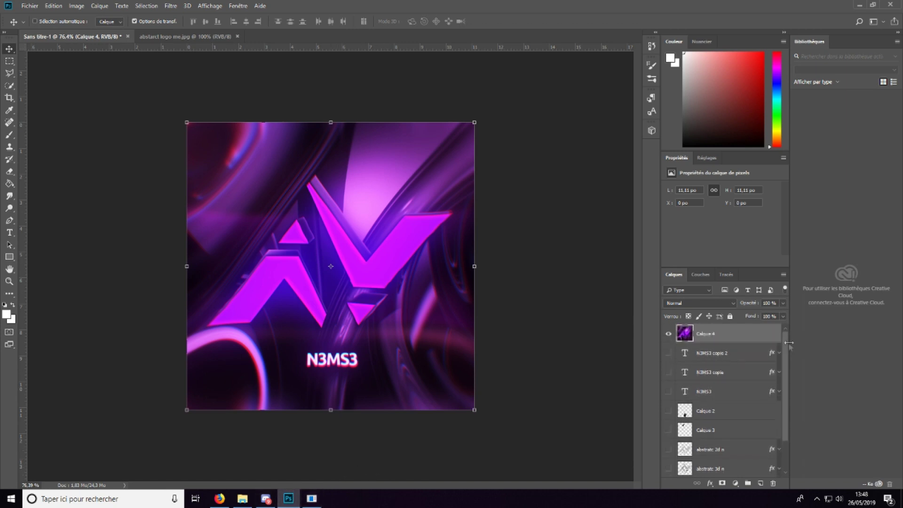
pyautogui.click(312, 499)
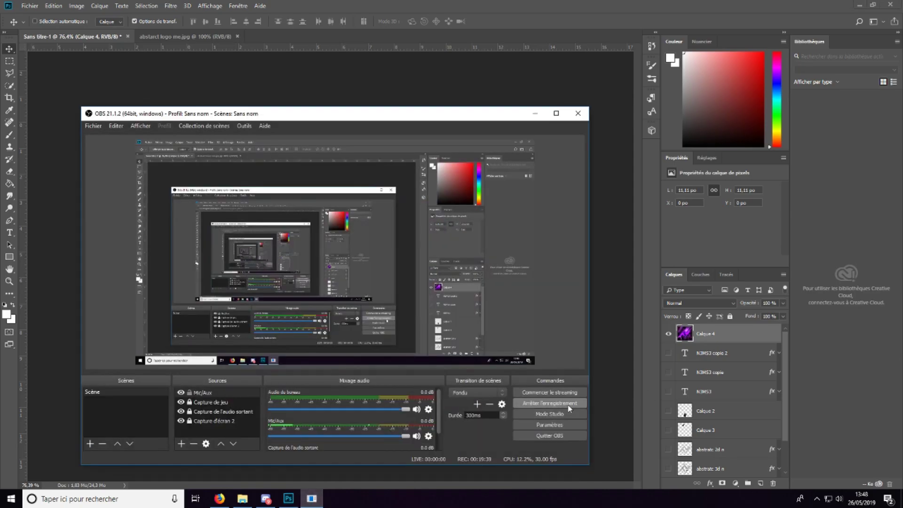
pyautogui.click(550, 403)
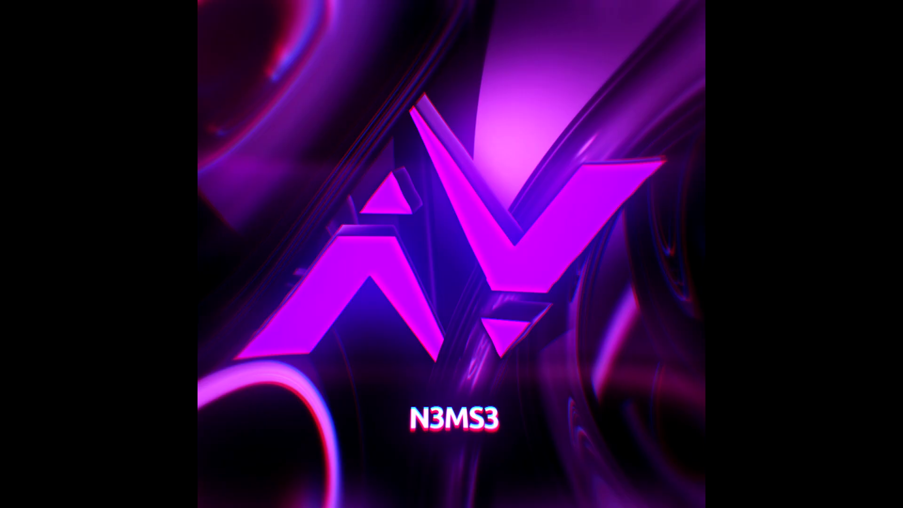